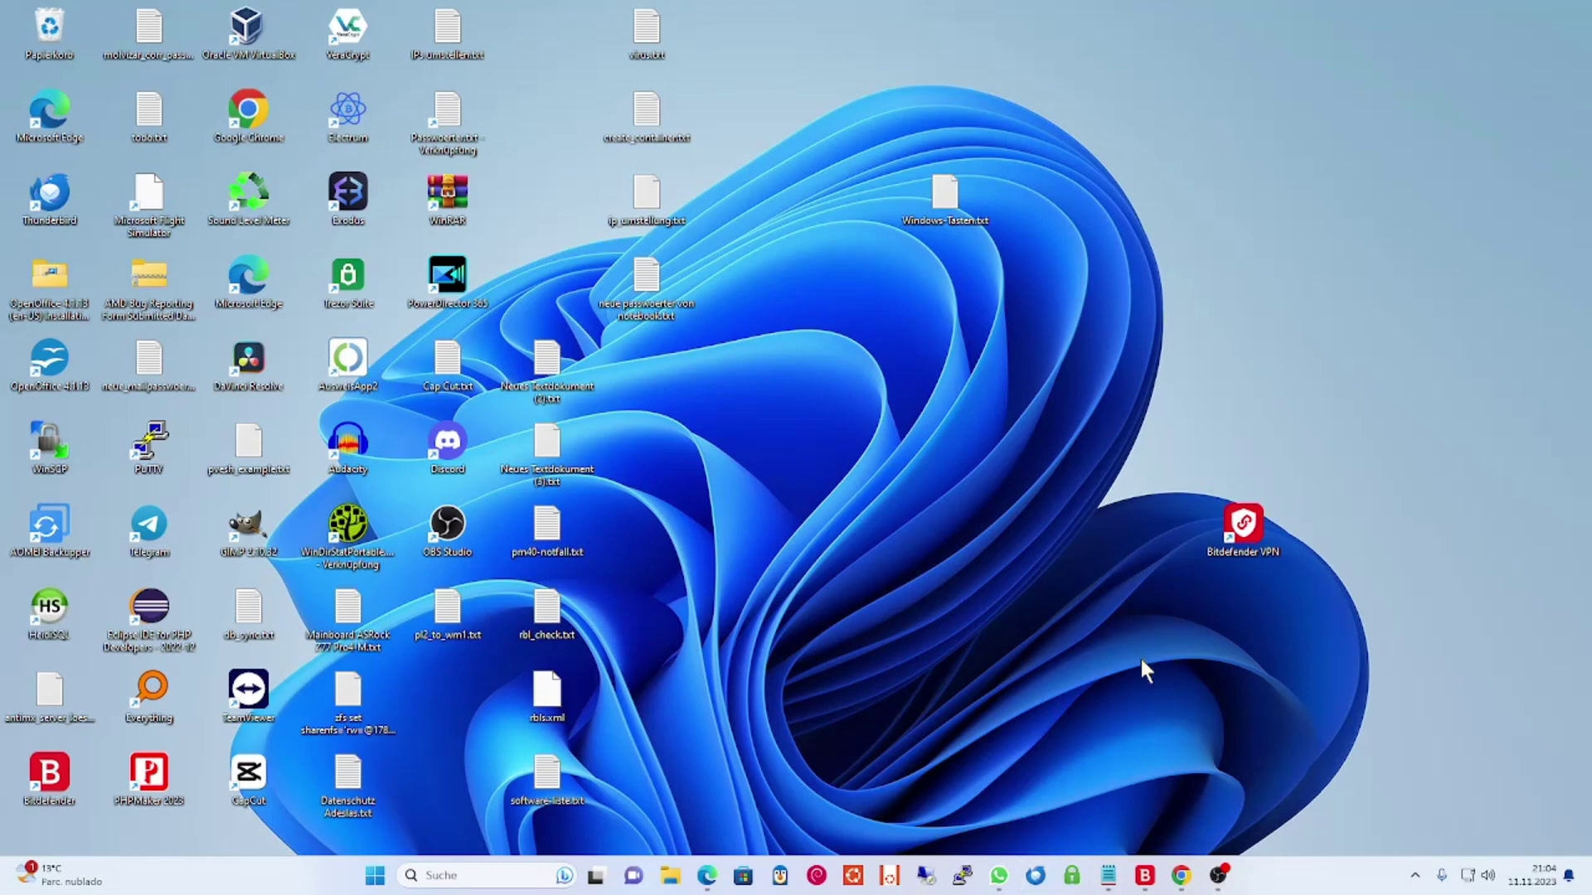
# Open Bitdefender's notifications and examine the details of the "Verdächtige Verbindung blockiert" entries from 12 and 11 hours ago
pyautogui.click(1145, 879)
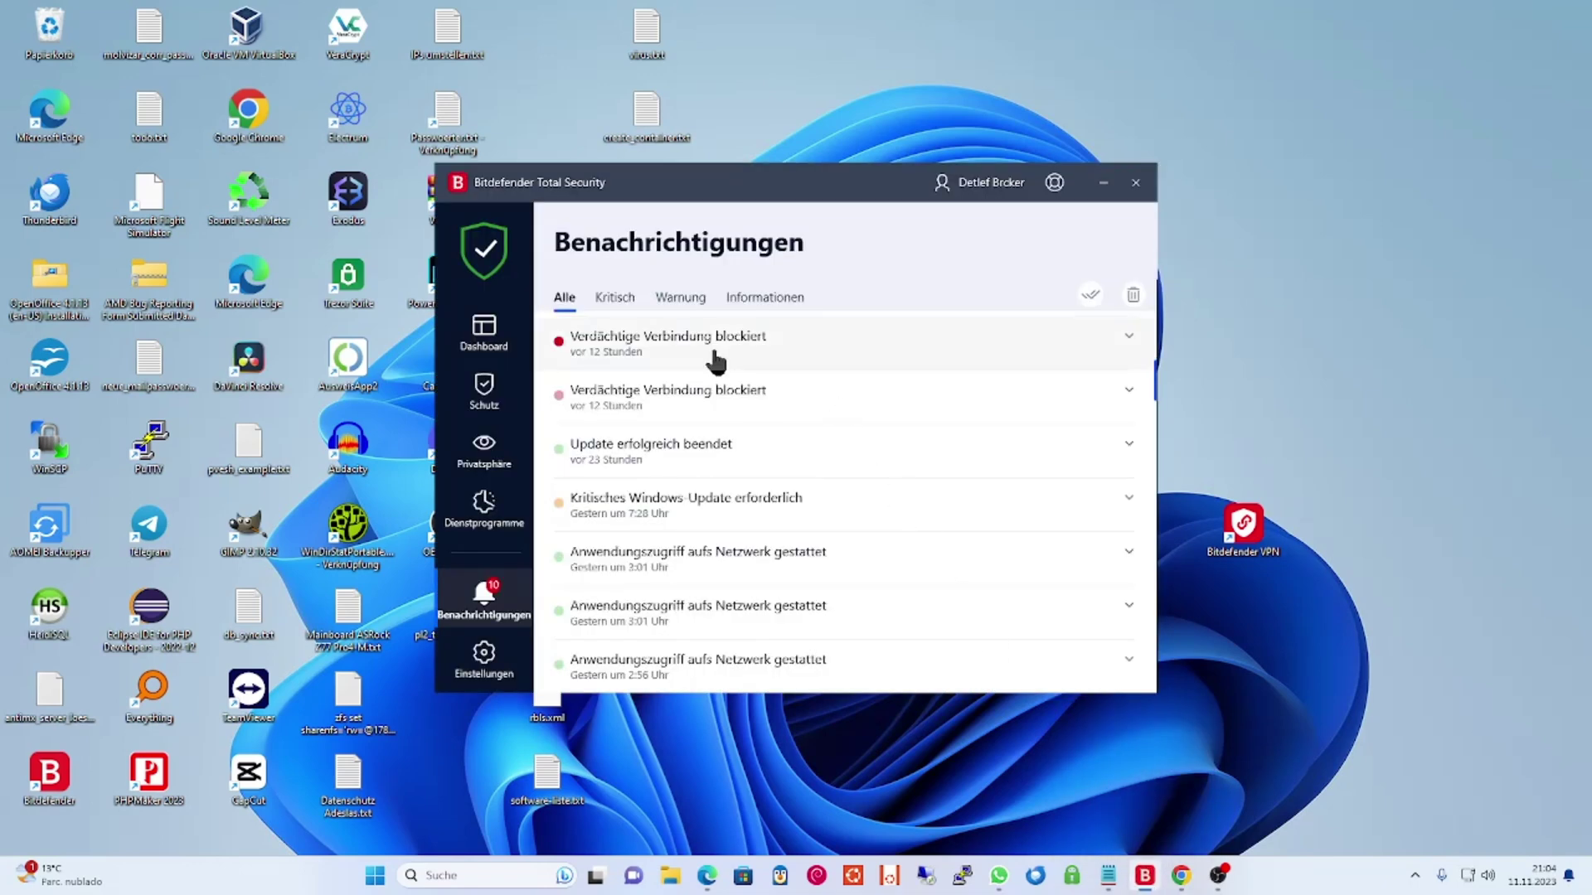
pyautogui.click(1129, 340)
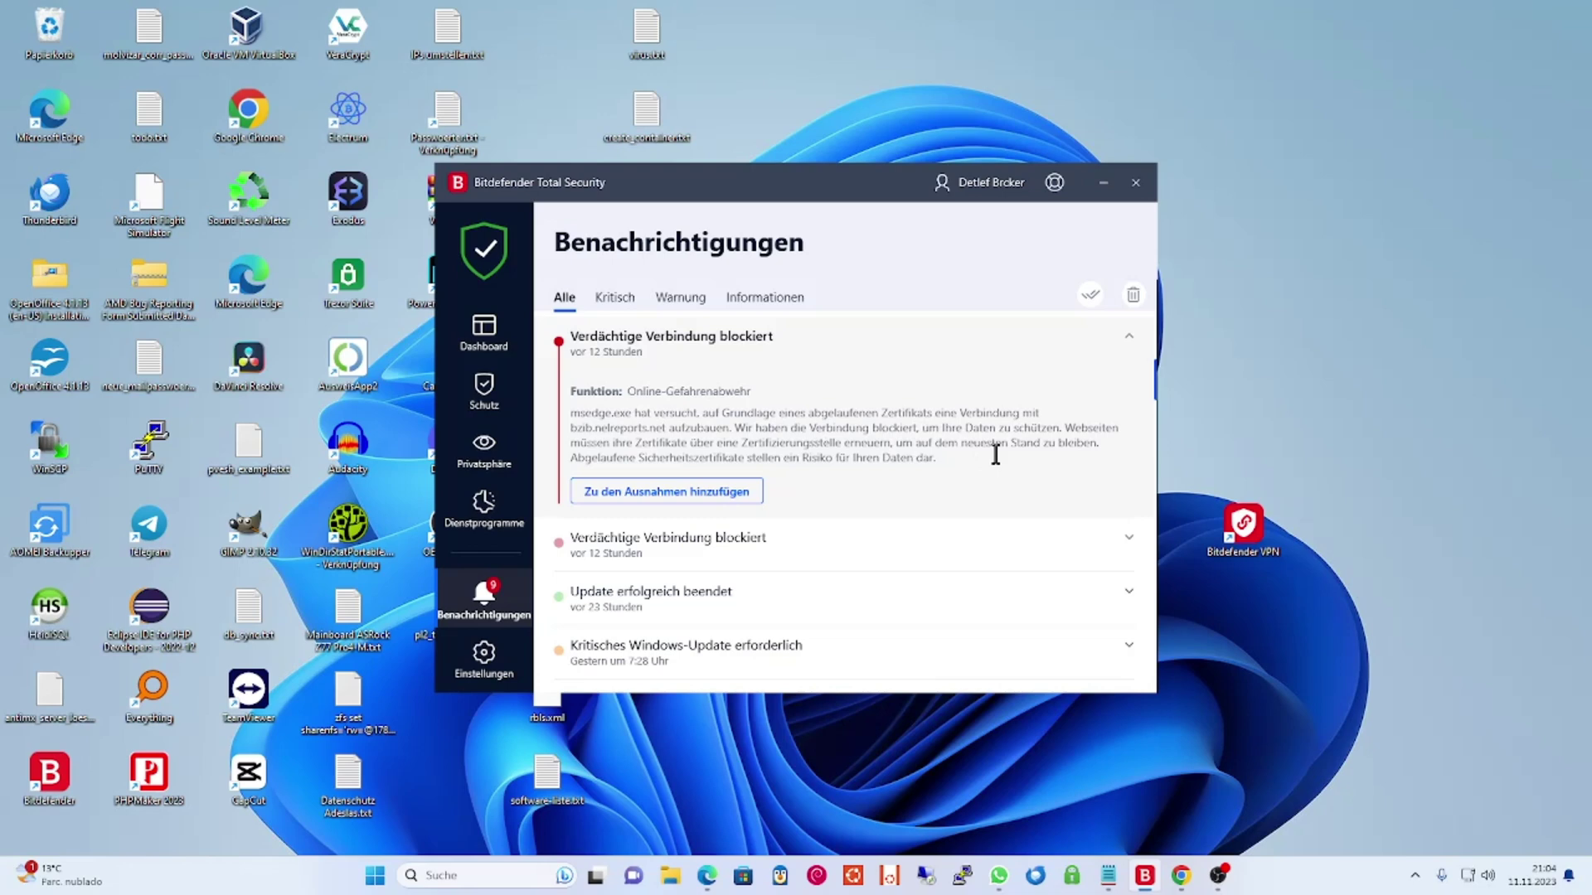
pyautogui.scroll(-5, 995, 454)
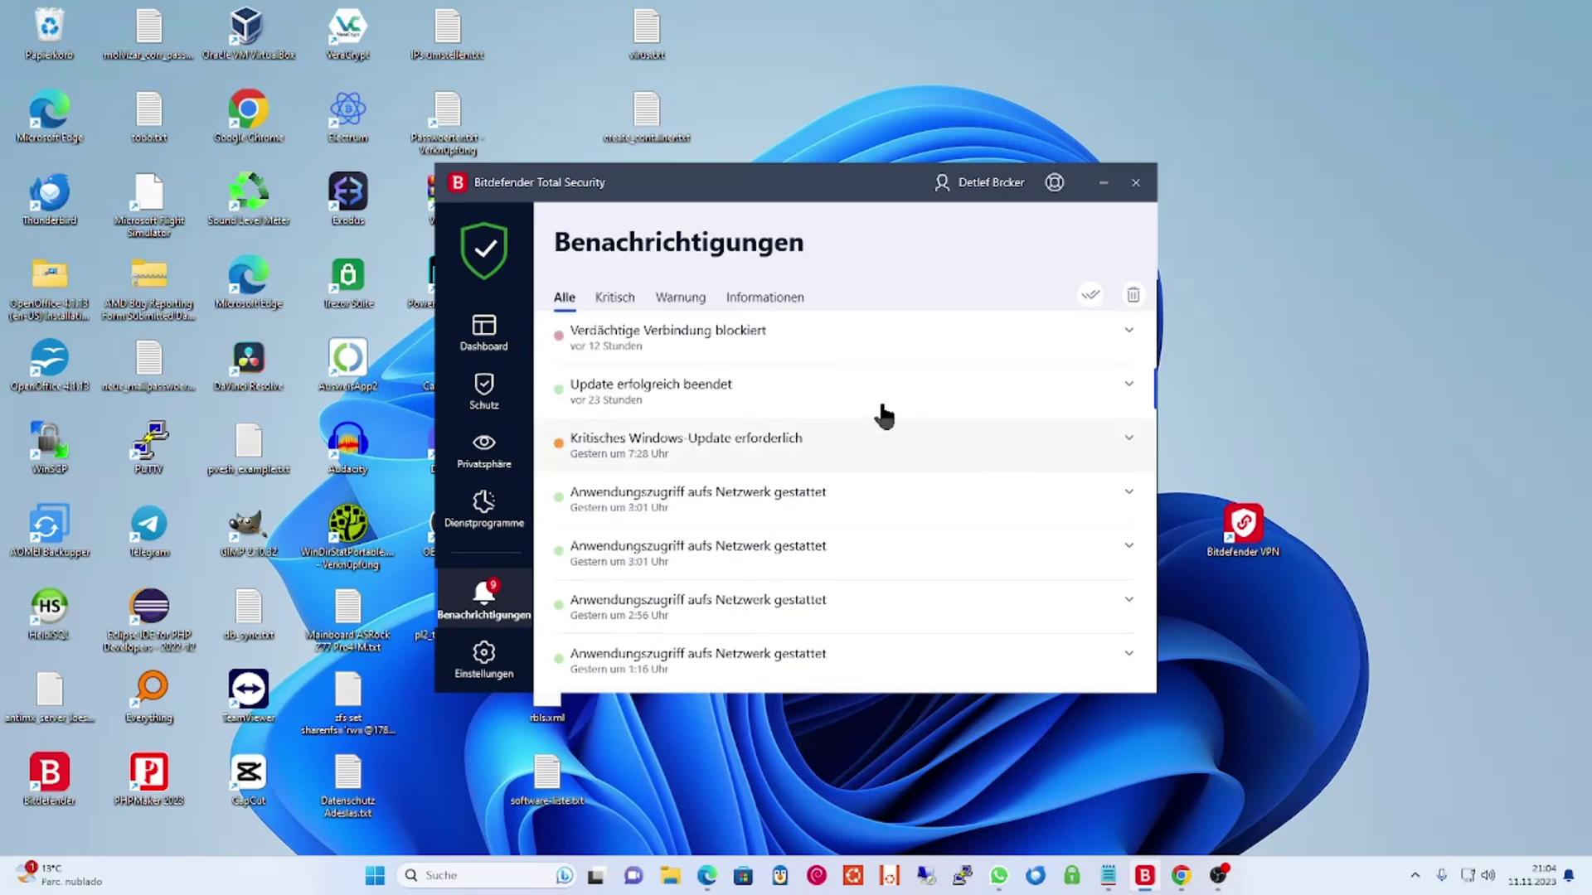
pyautogui.scroll(4, 721, 345)
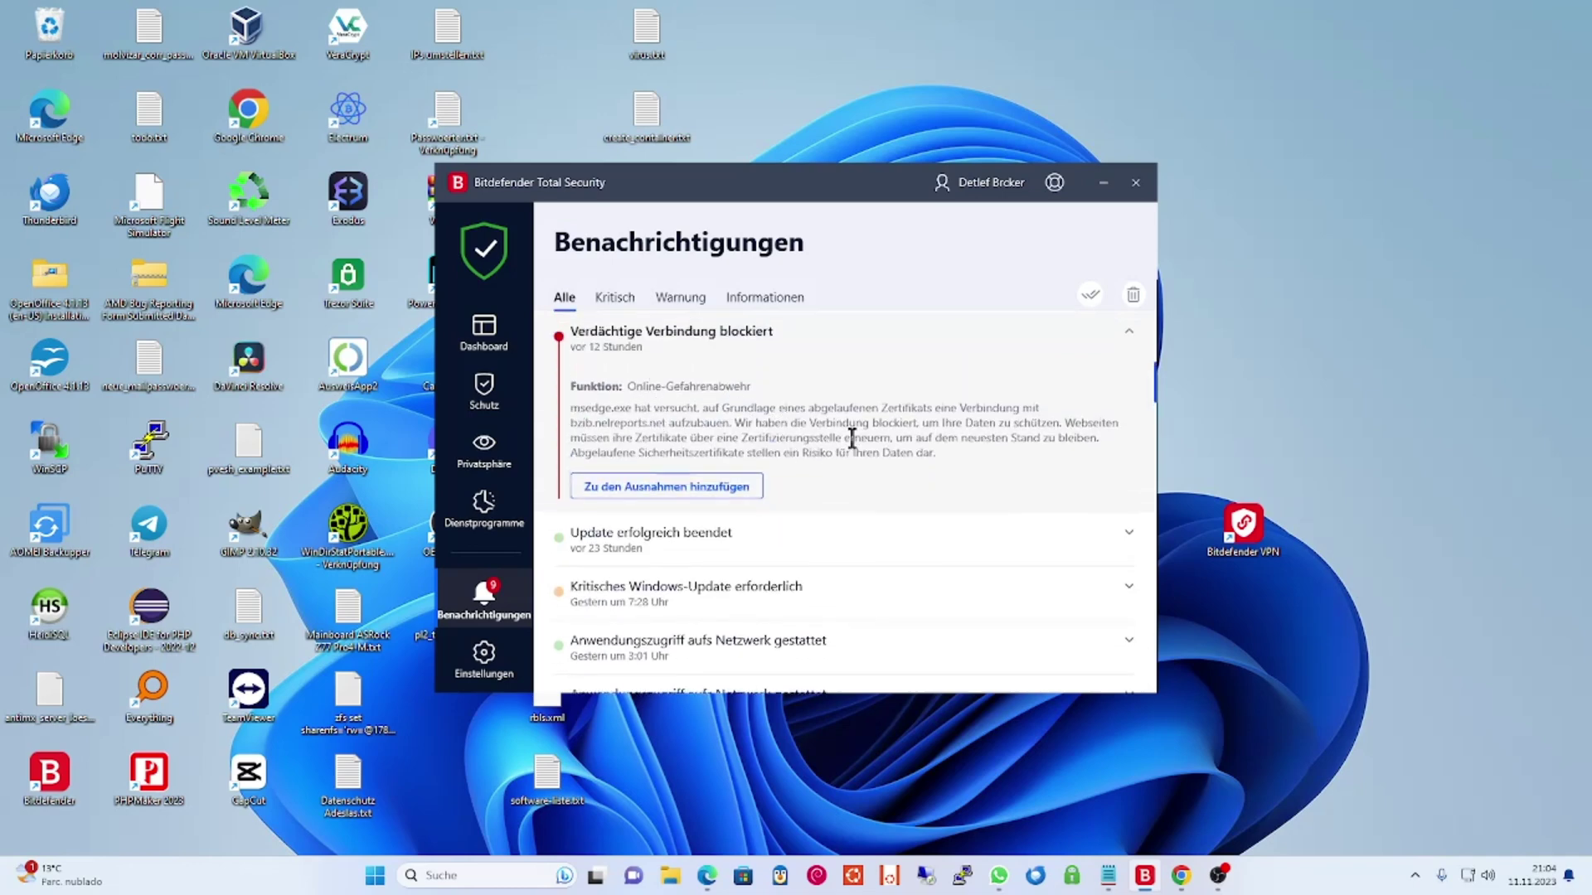
pyautogui.scroll(3, 853, 438)
pyautogui.scroll(-10, 854, 449)
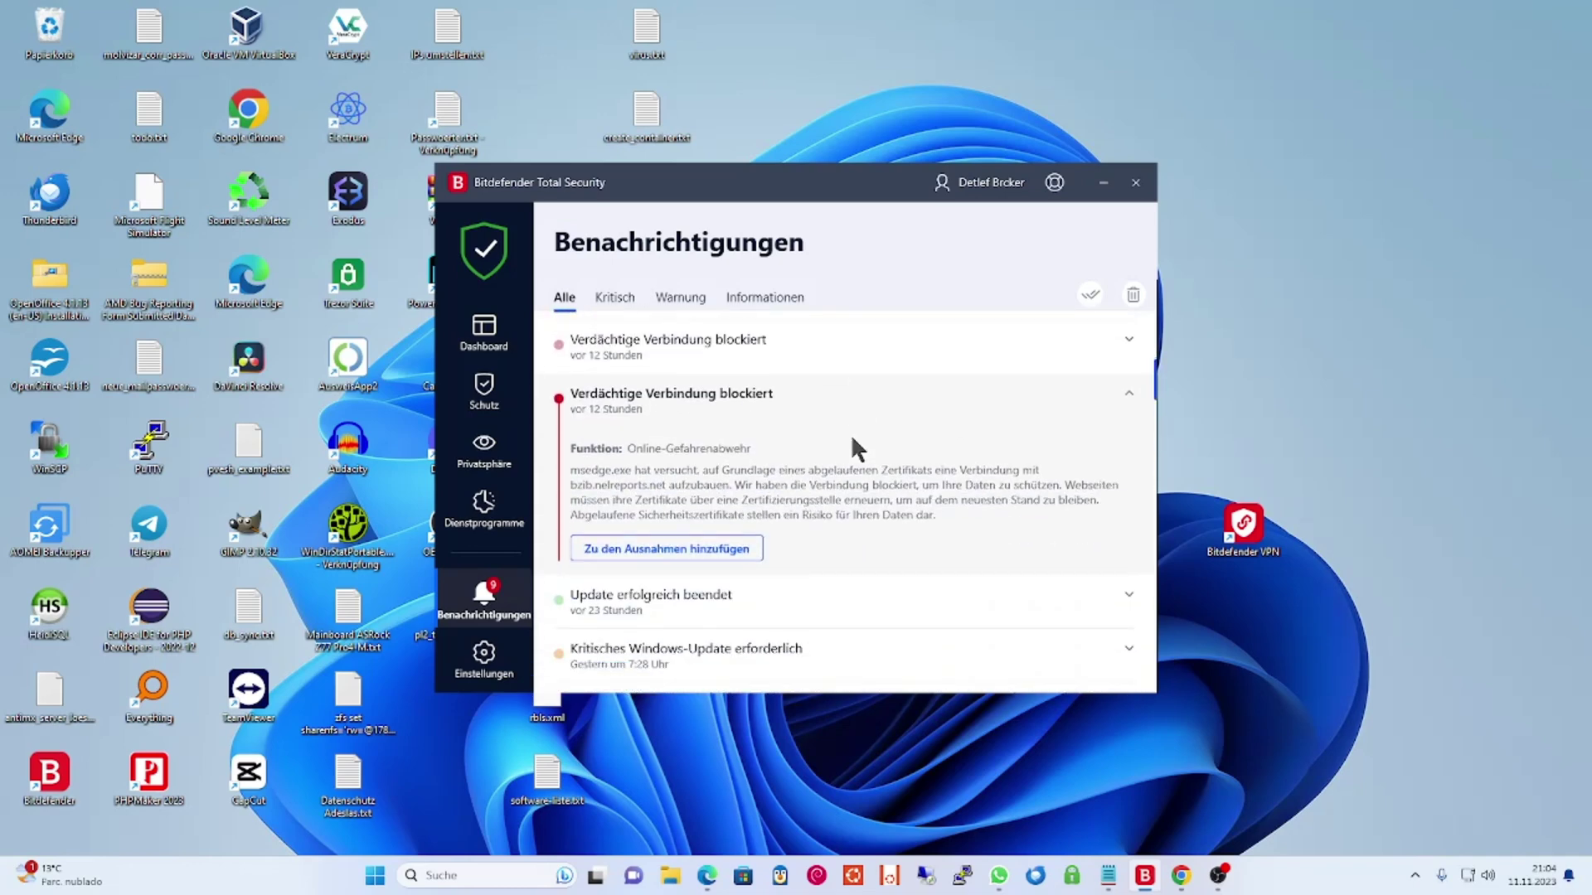
pyautogui.scroll(10, 853, 440)
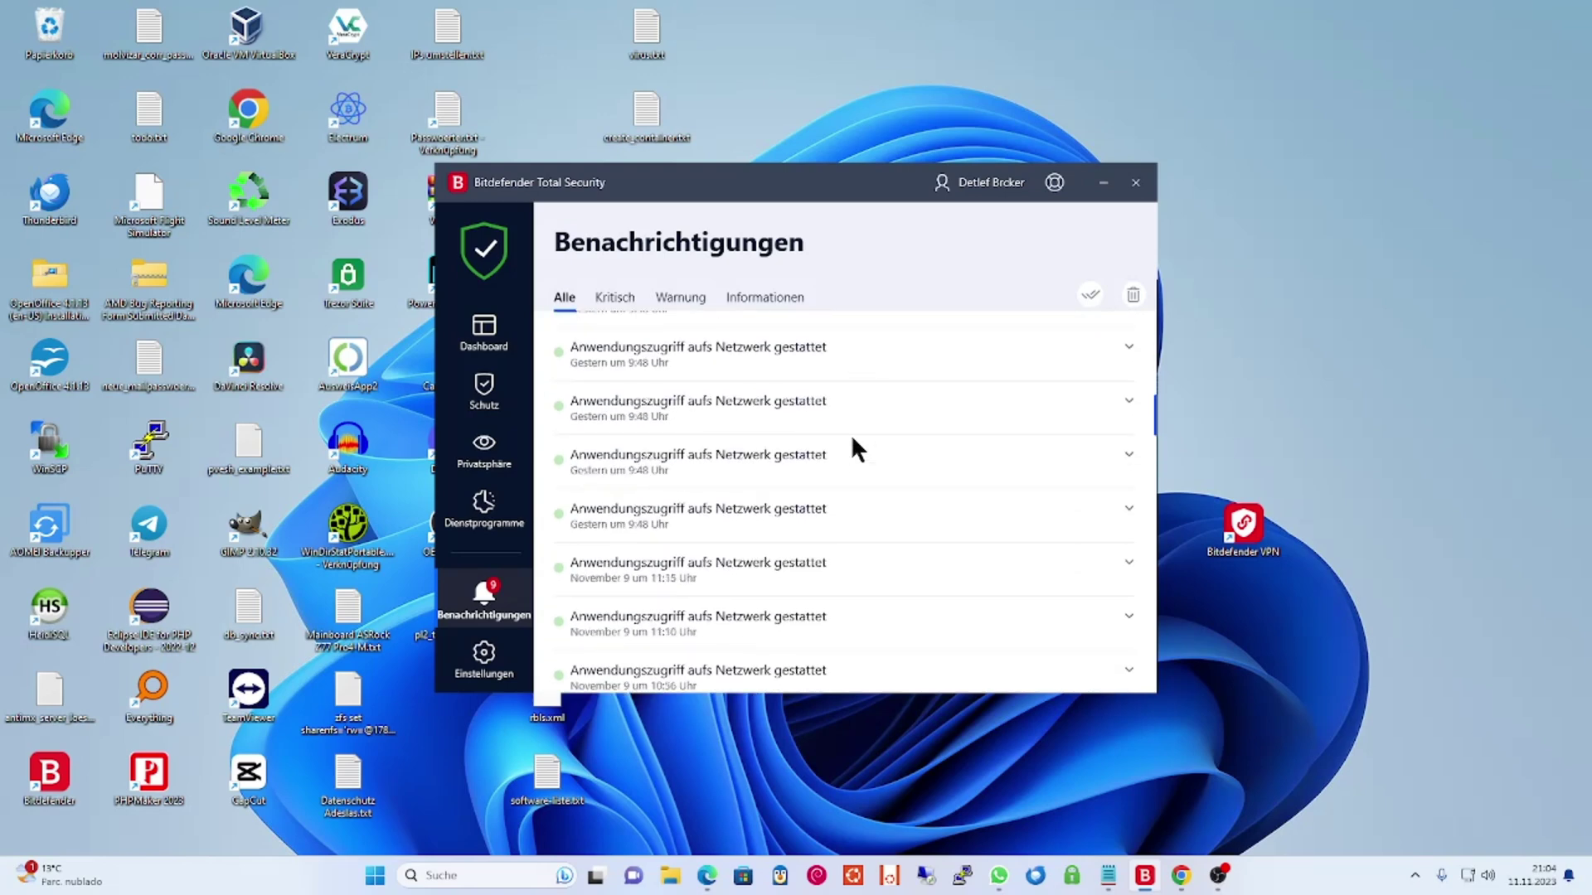
pyautogui.scroll(-5, 852, 439)
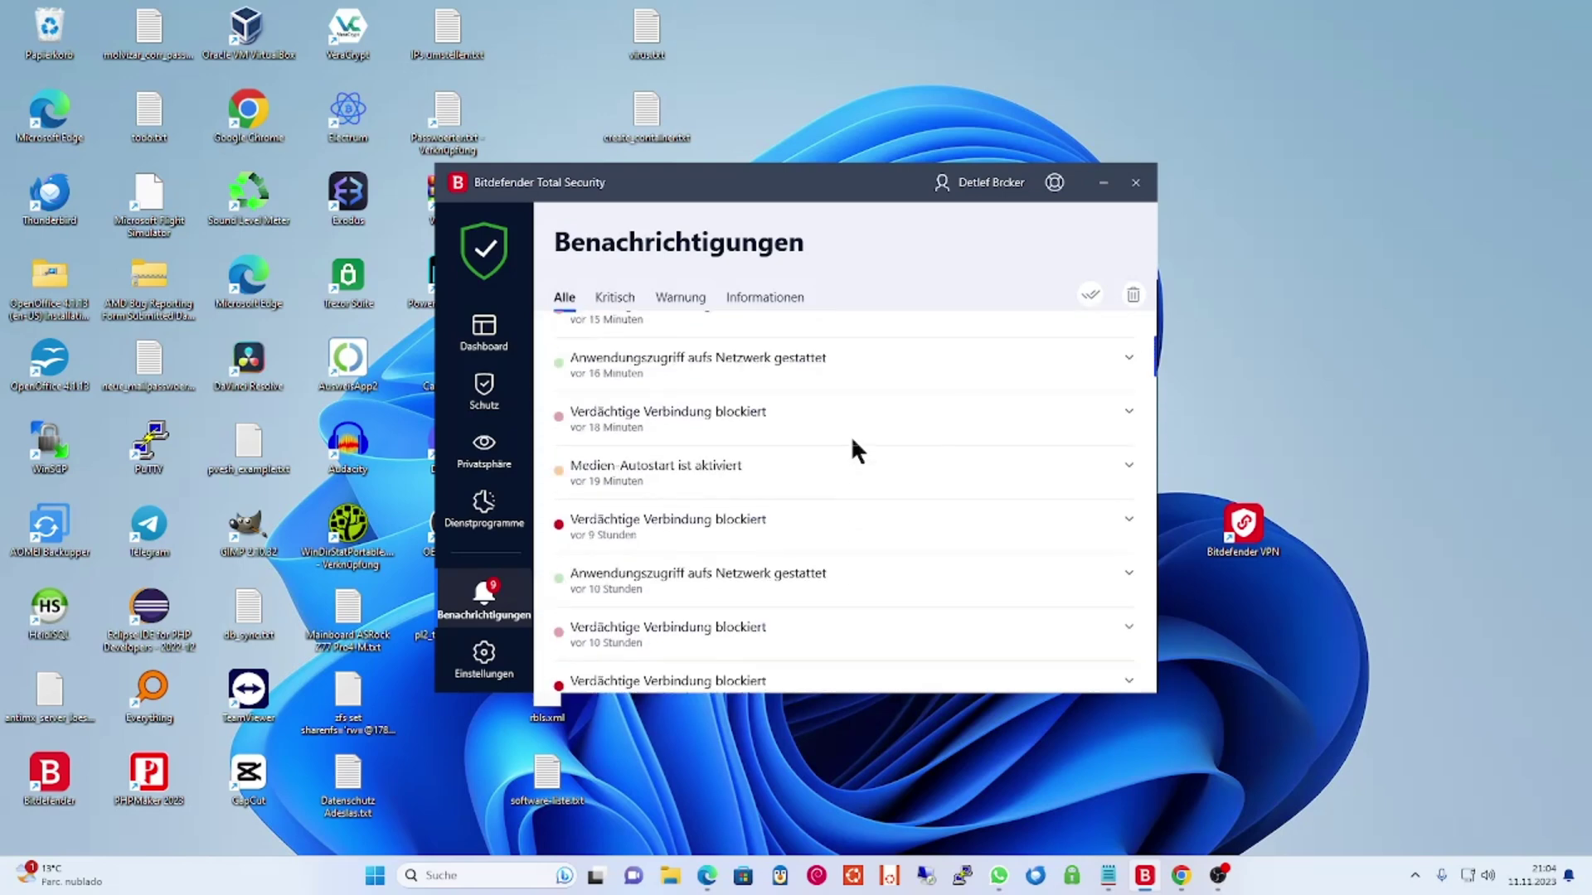
pyautogui.scroll(6, 852, 440)
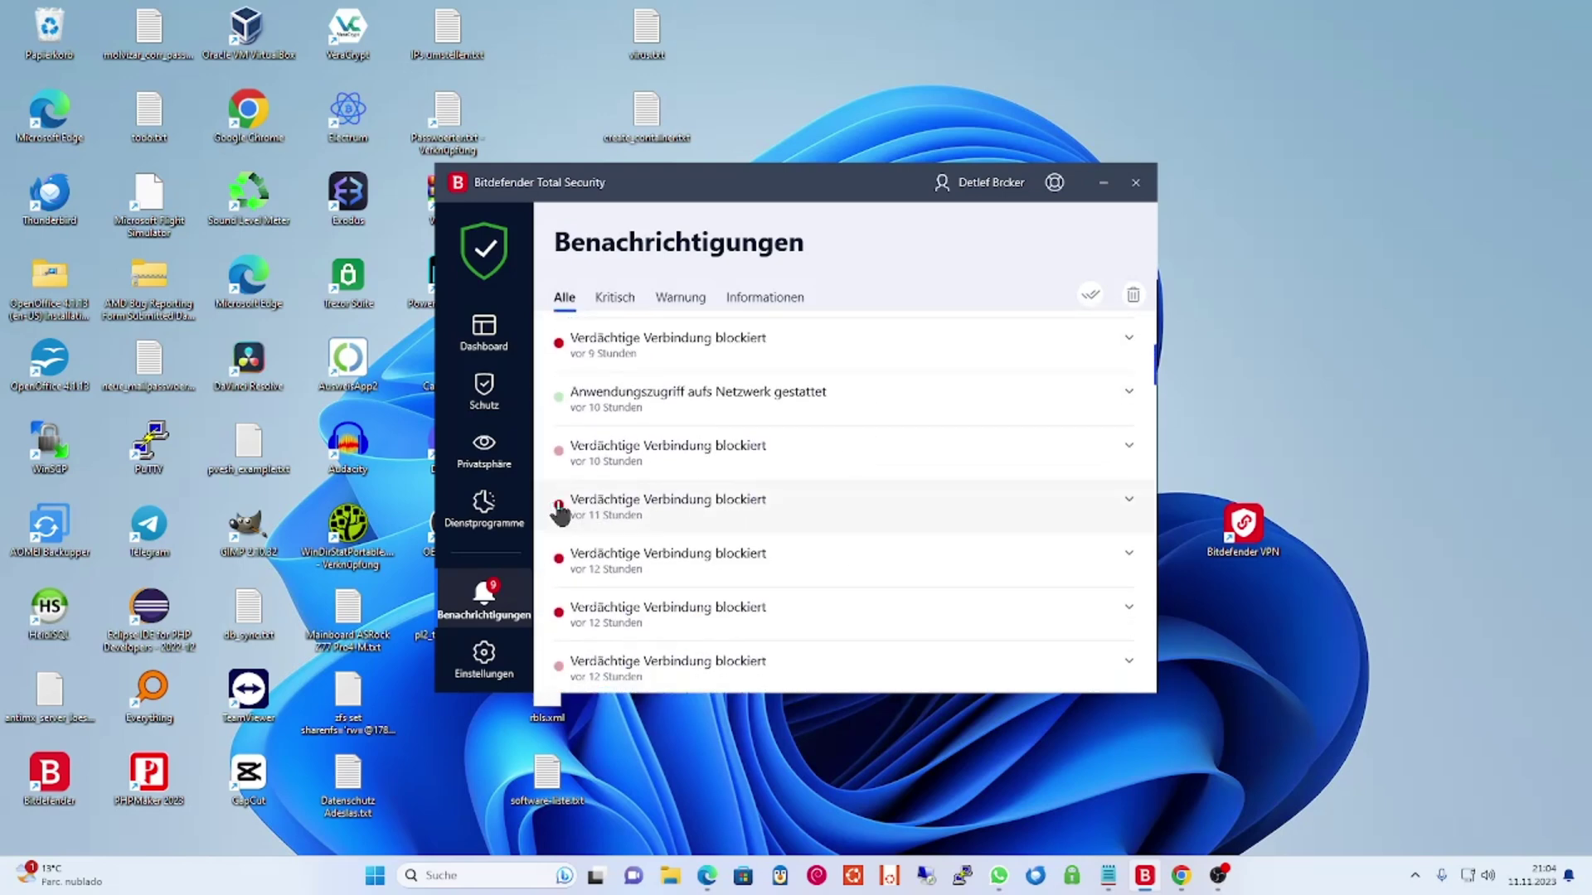
pyautogui.click(783, 508)
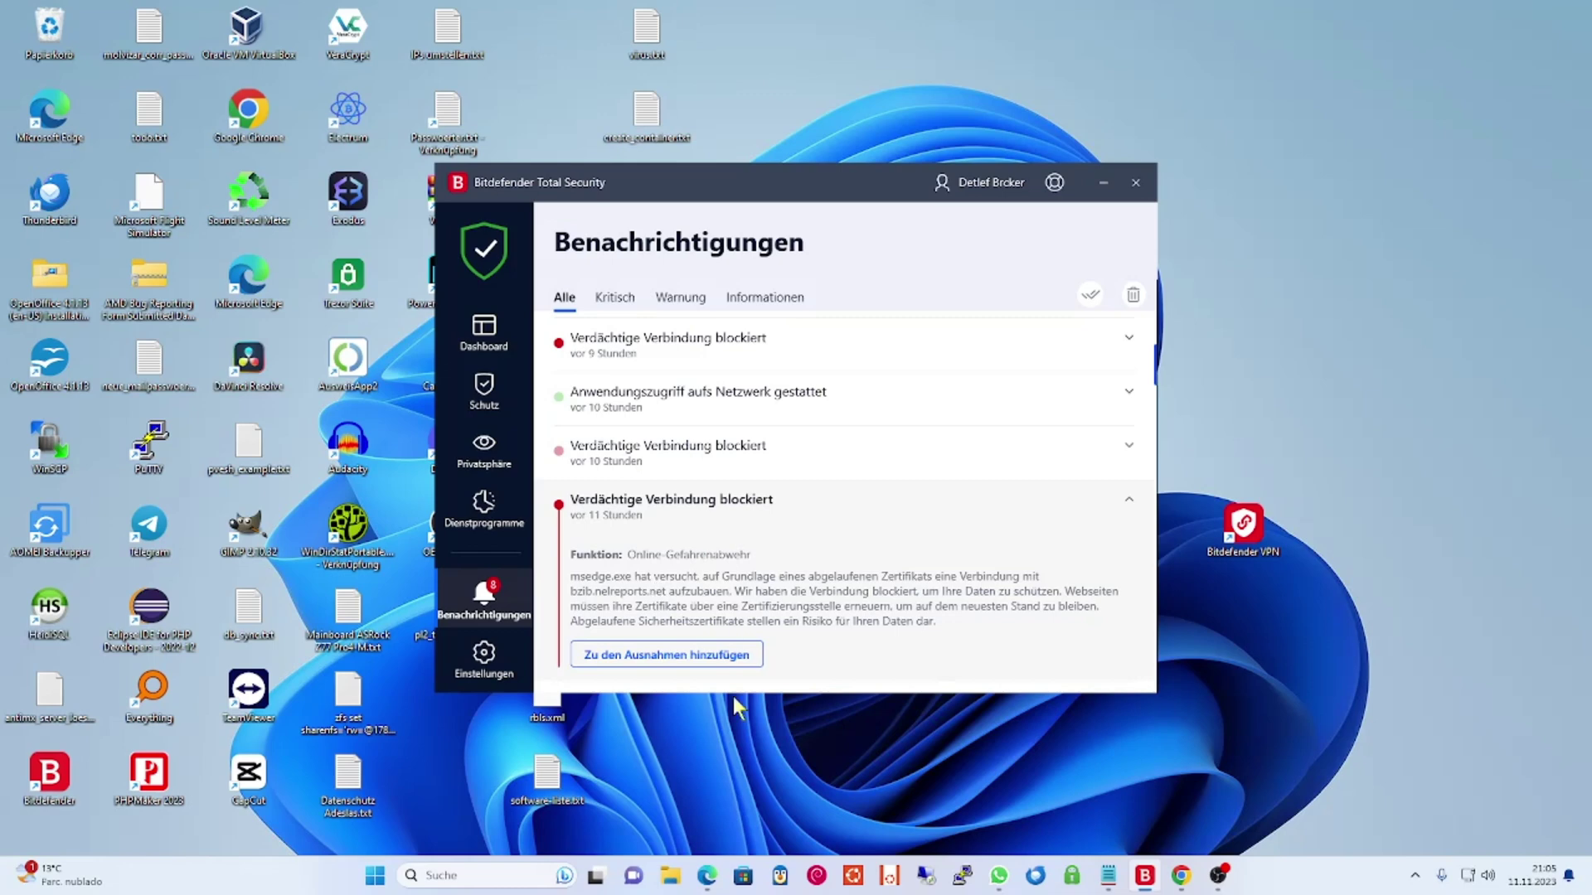
# Switch to Edge and read the comments in the r/BitDefender Reddit thread on suspicious blocked connections, closing that browser window when done
pyautogui.moveTo(707, 886)
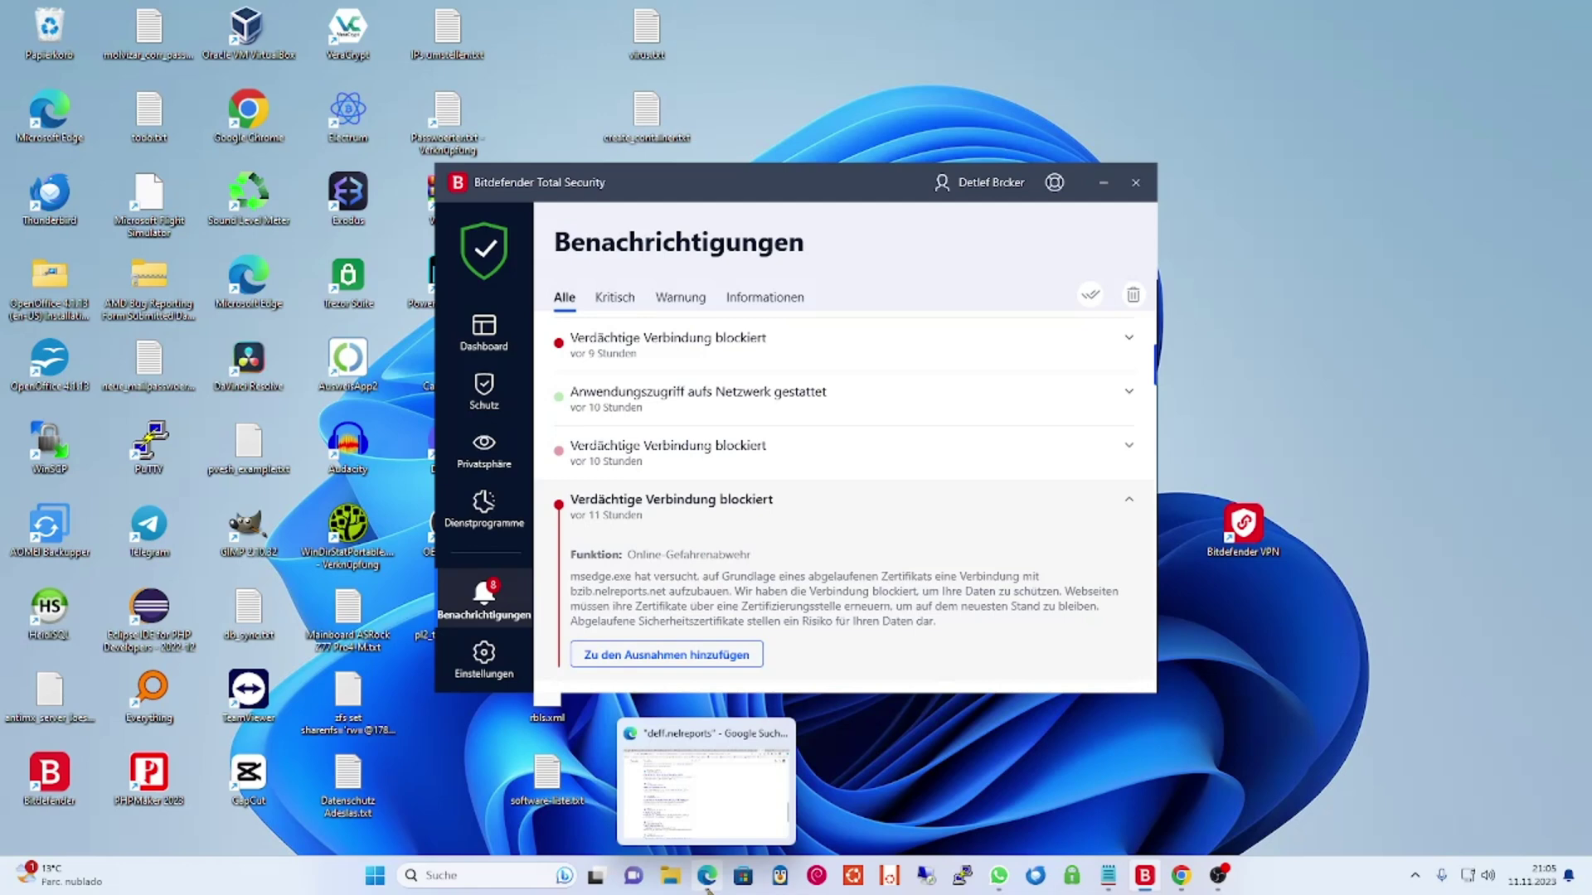
pyautogui.click(707, 885)
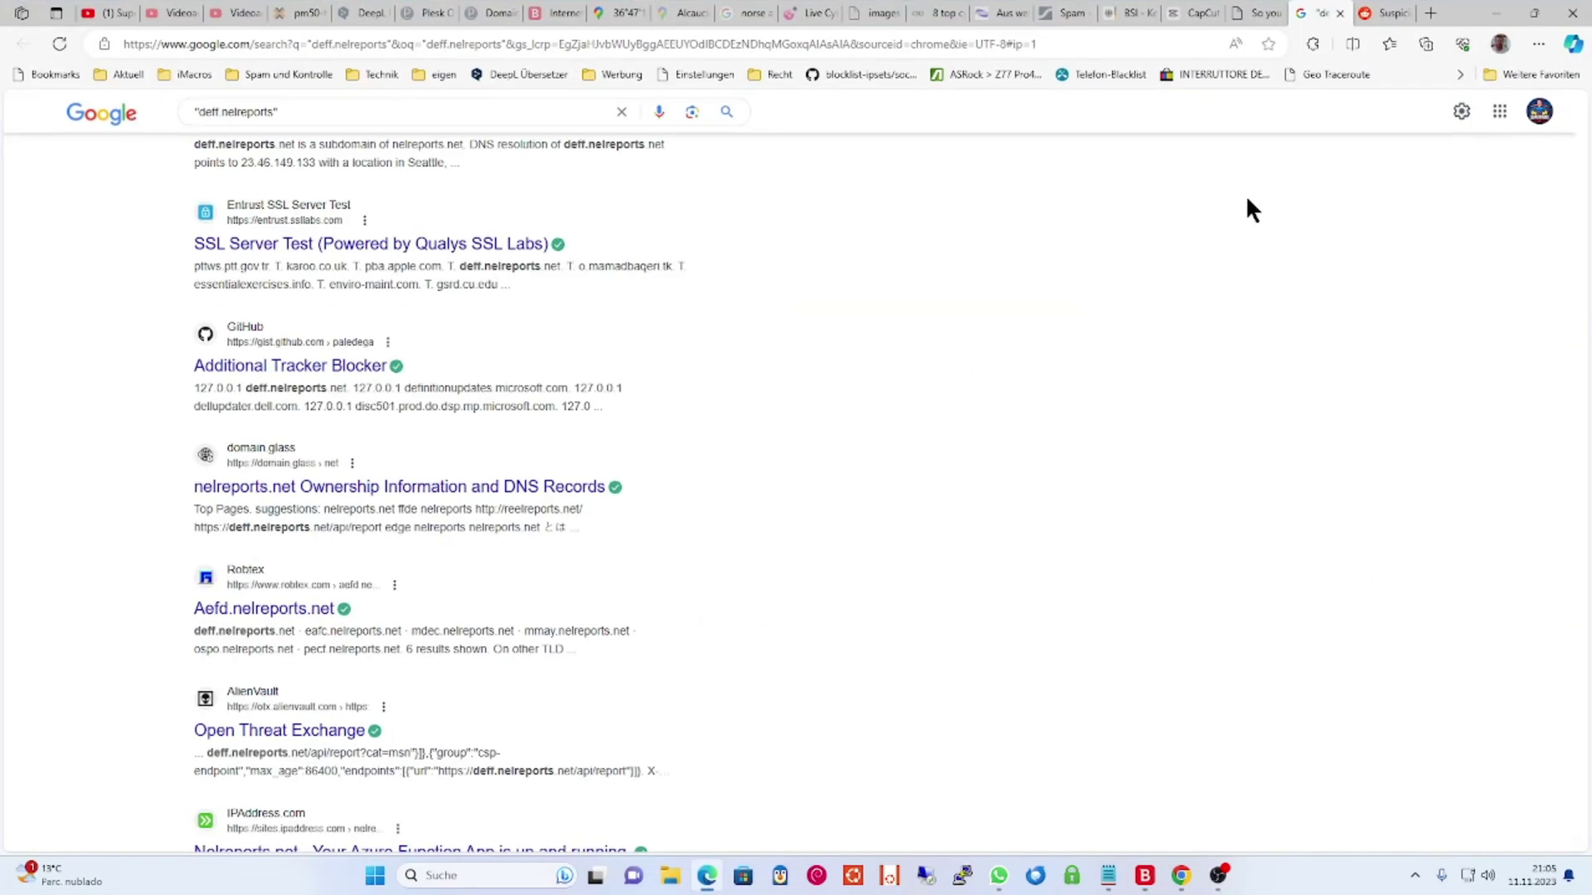
pyautogui.click(1379, 19)
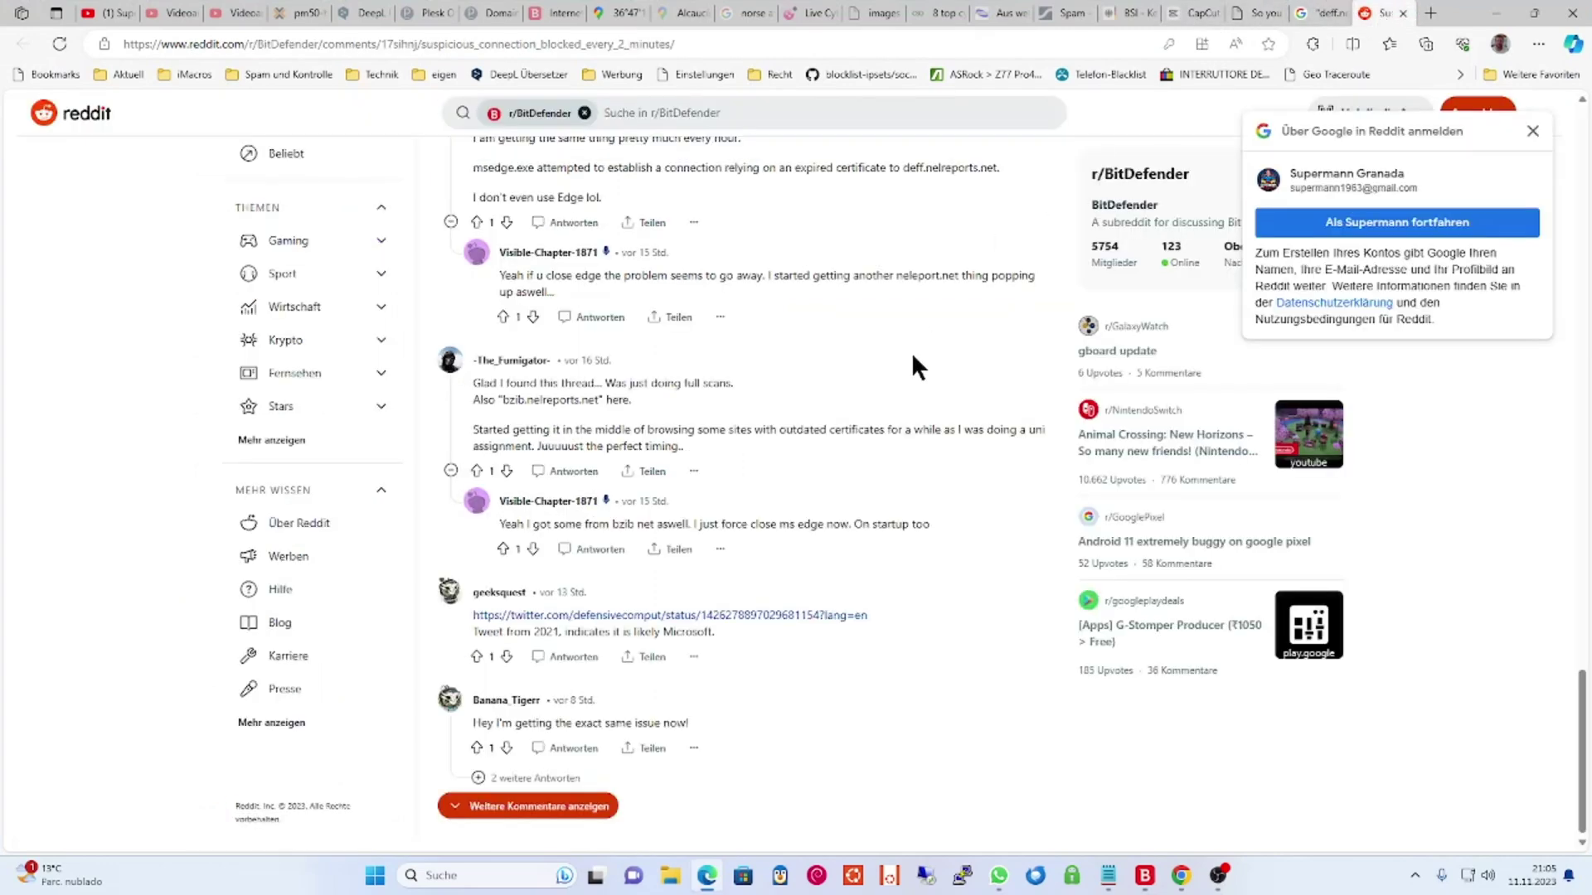
pyautogui.scroll(10, 912, 355)
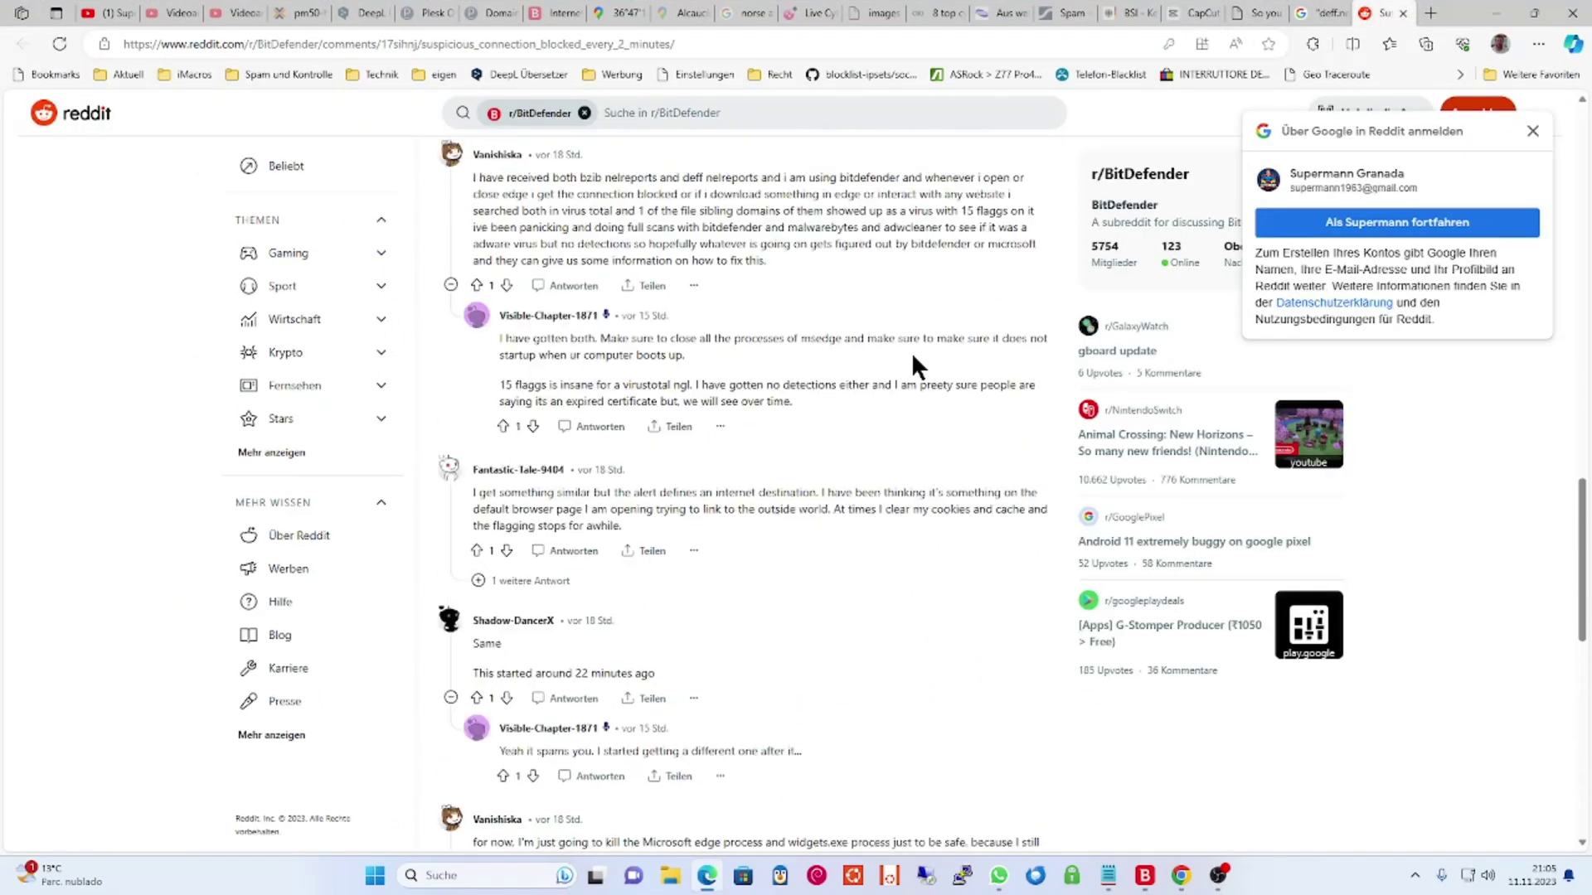
pyautogui.scroll(6, 912, 354)
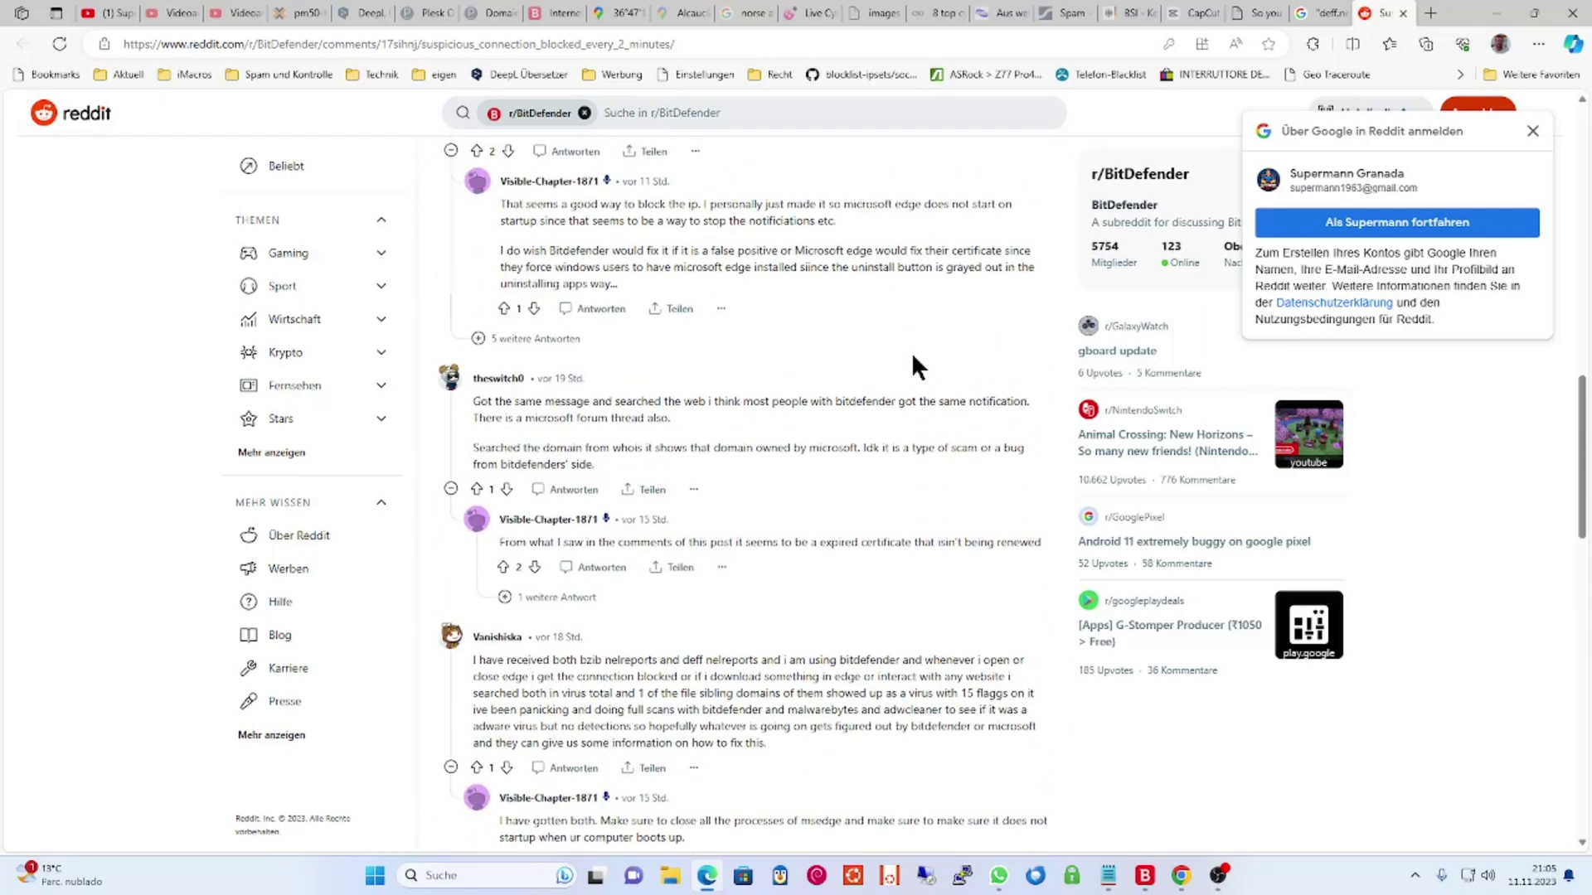
pyautogui.scroll(-8, 912, 357)
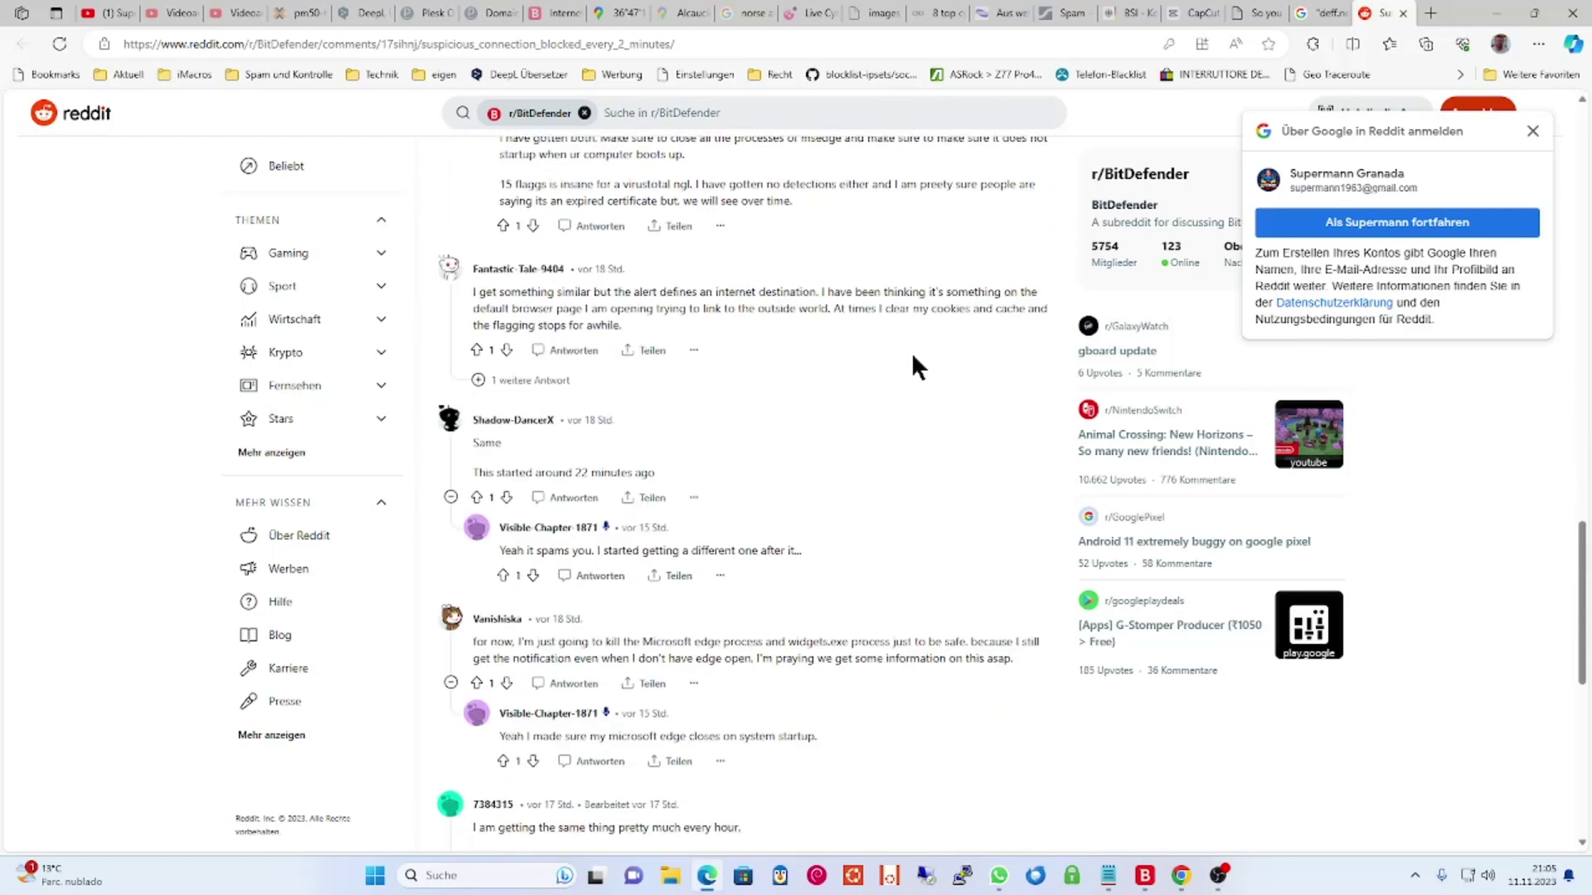
pyautogui.scroll(-8, 912, 356)
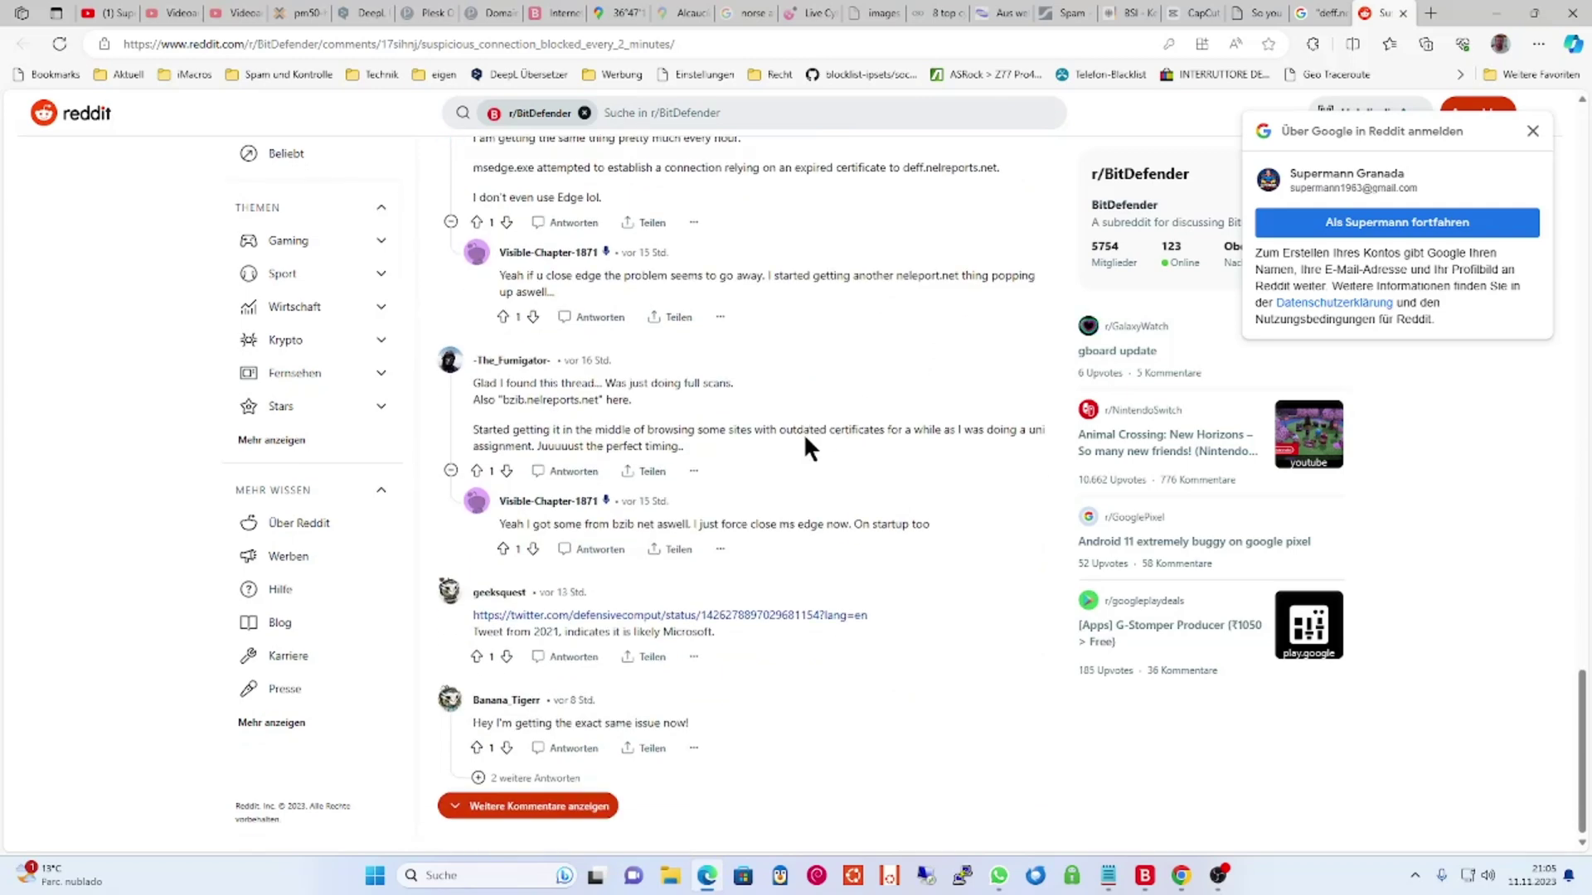
pyautogui.scroll(8, 804, 447)
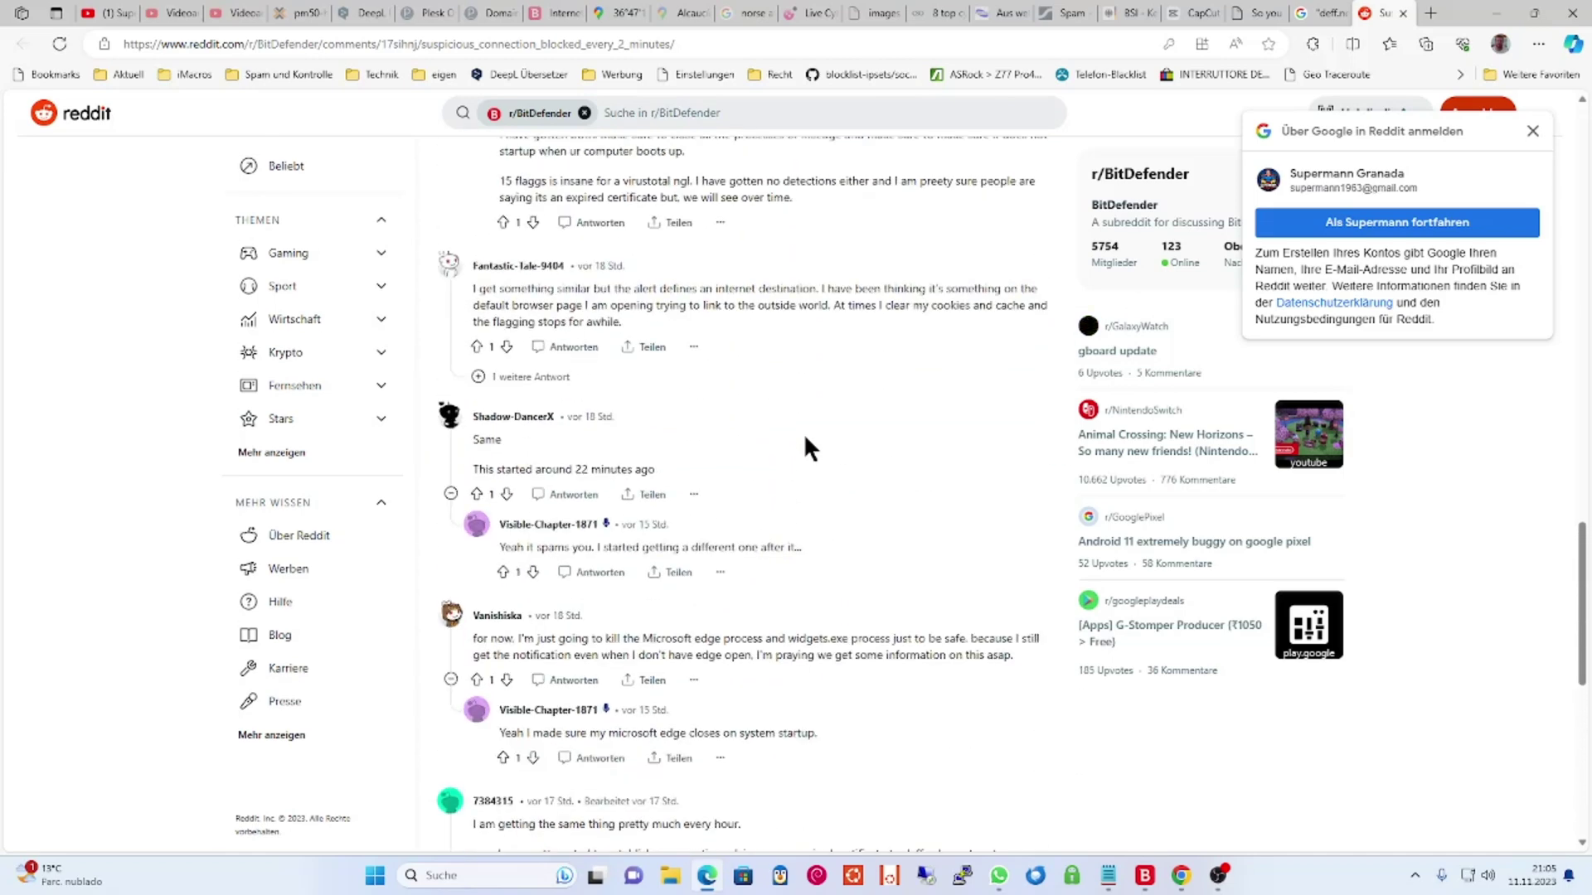
pyautogui.scroll(3, 803, 433)
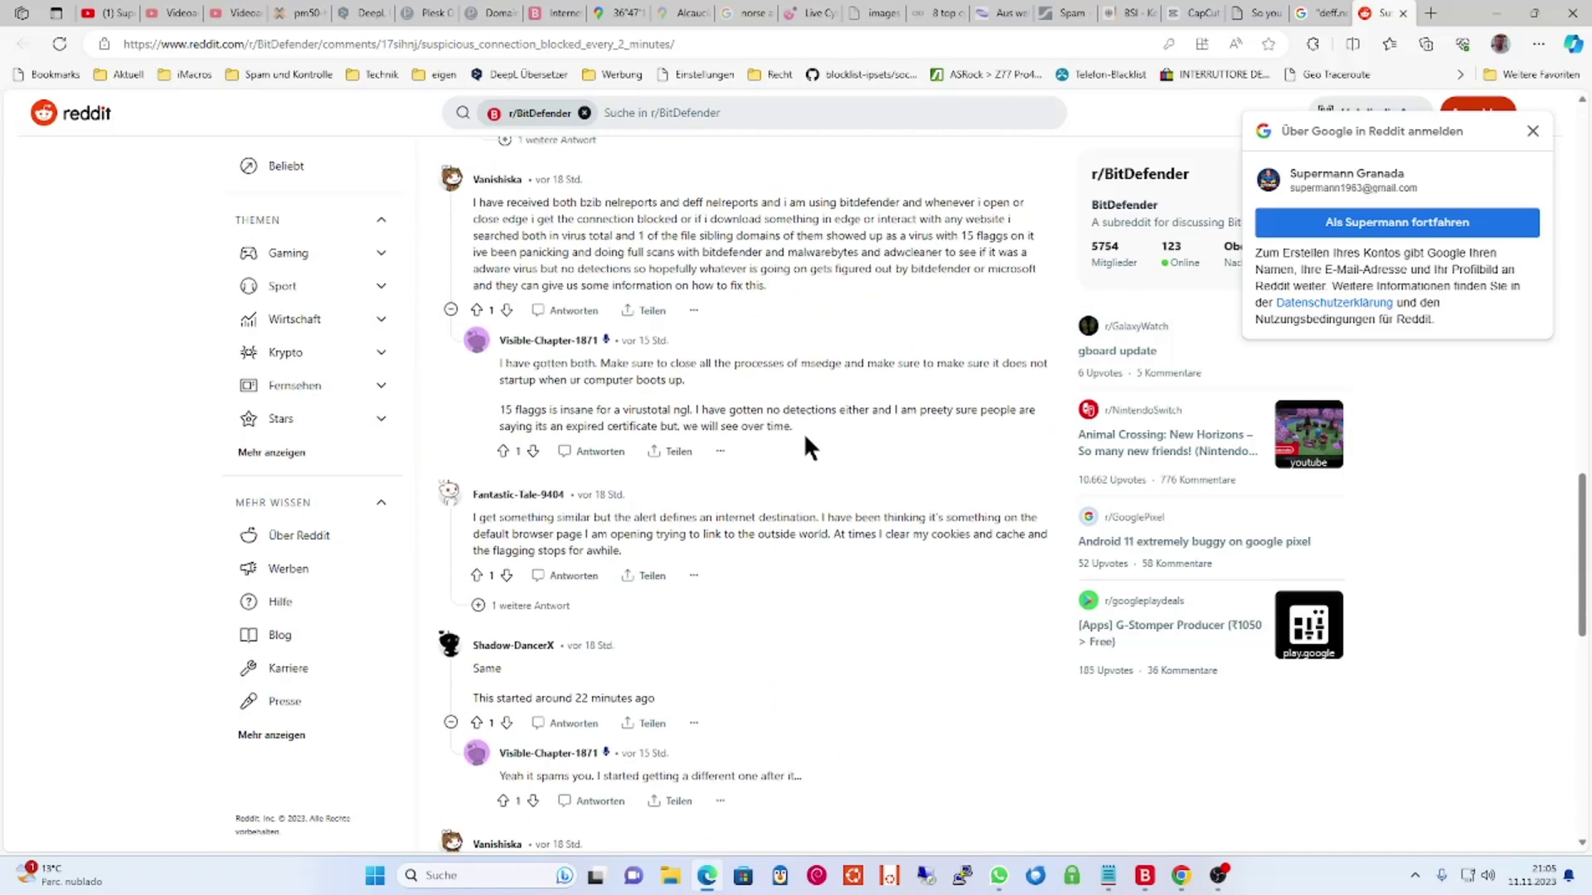
pyautogui.scroll(6, 804, 439)
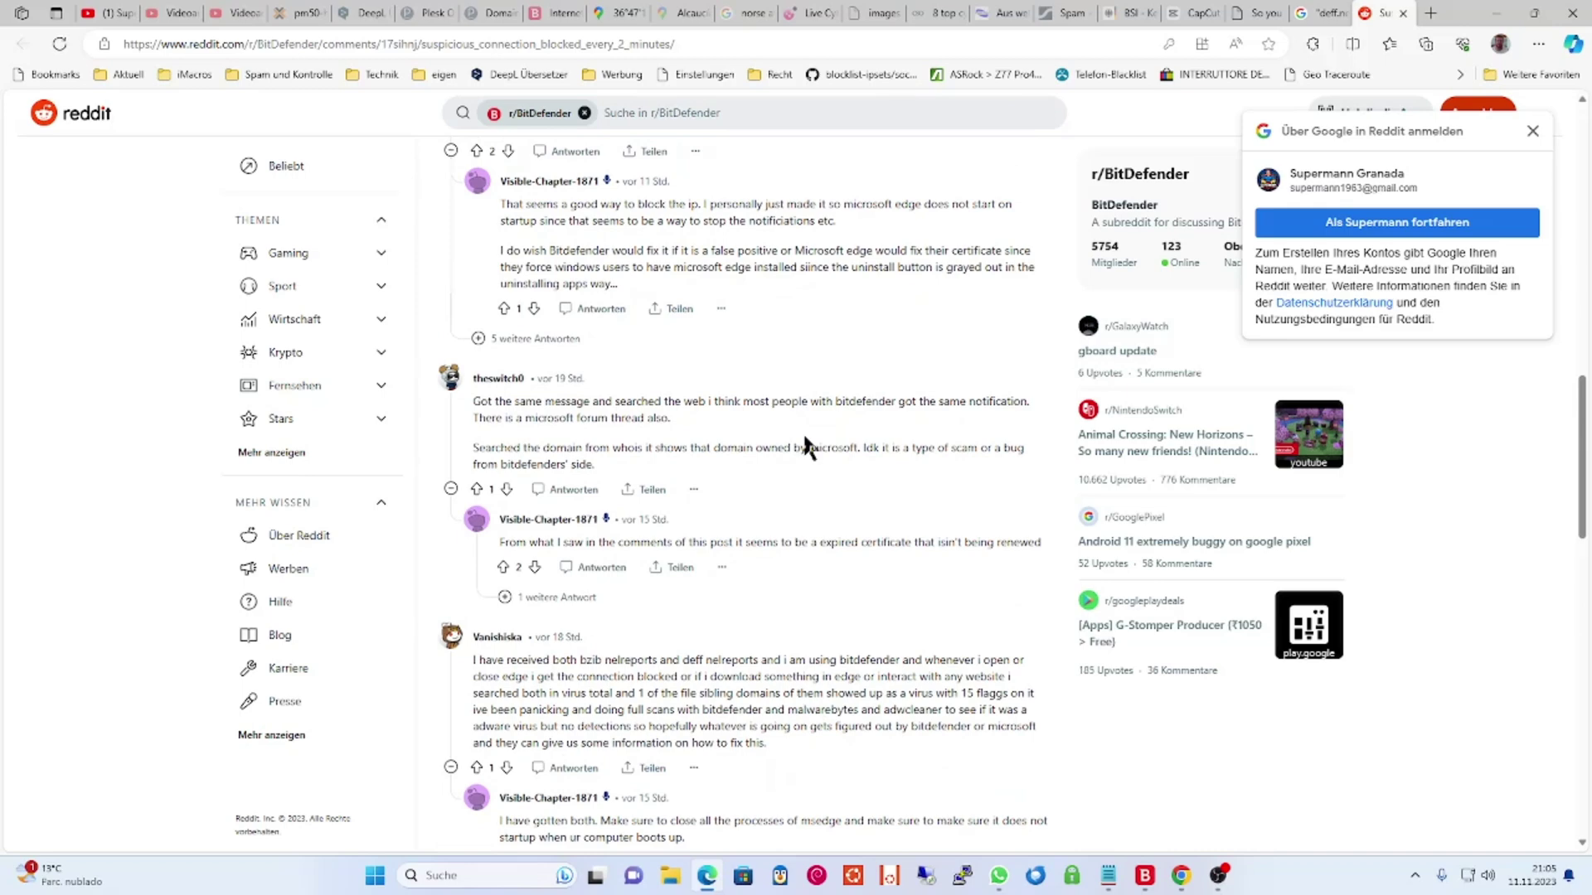
pyautogui.scroll(6, 803, 431)
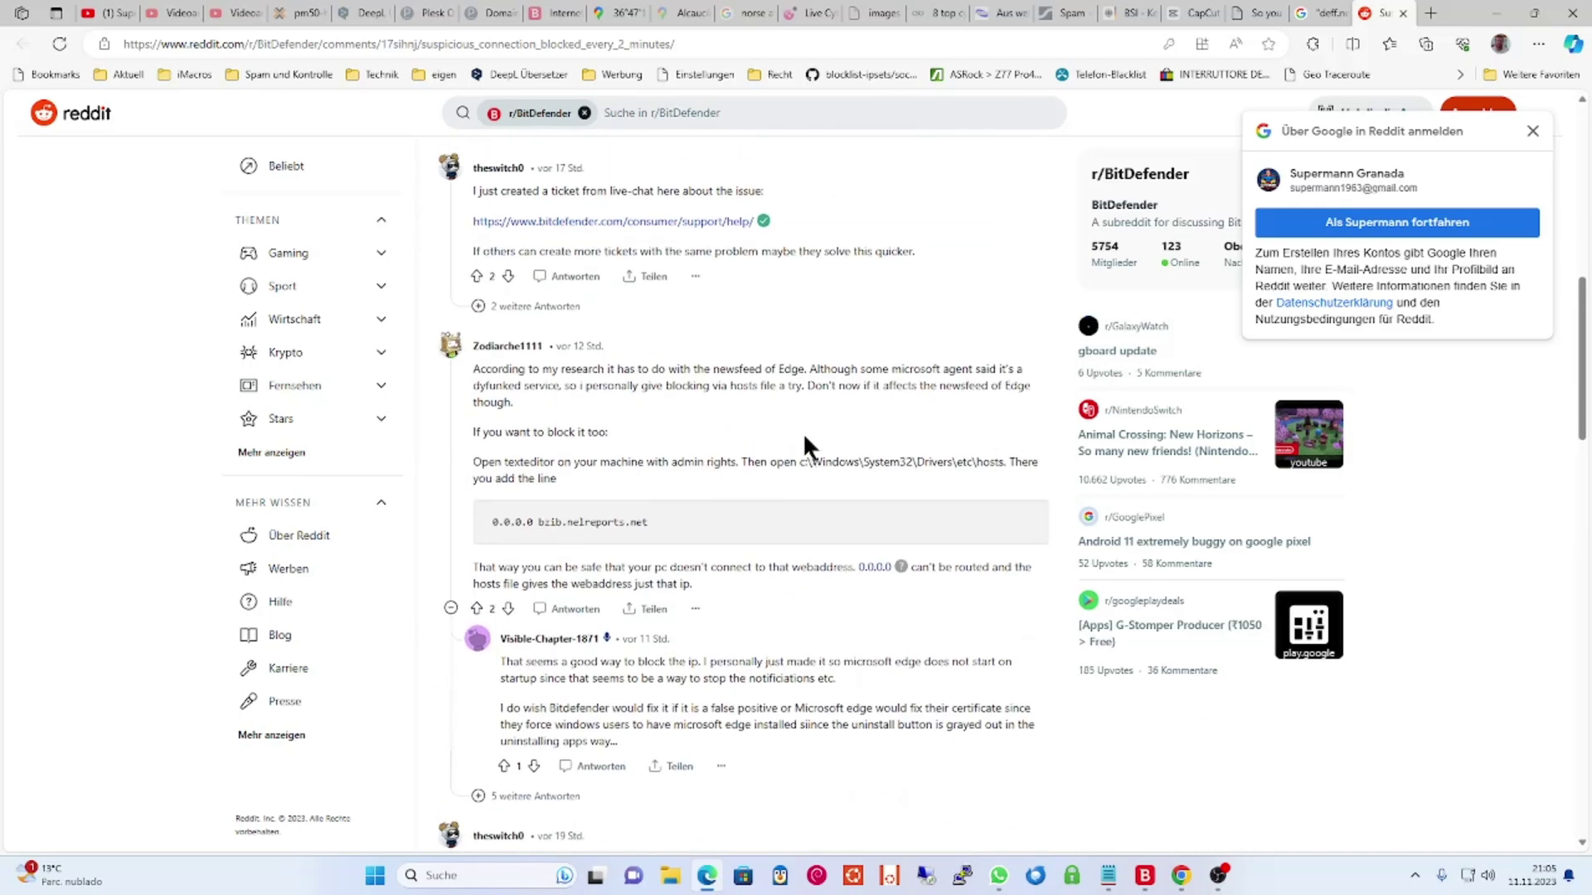
pyautogui.scroll(10, 804, 440)
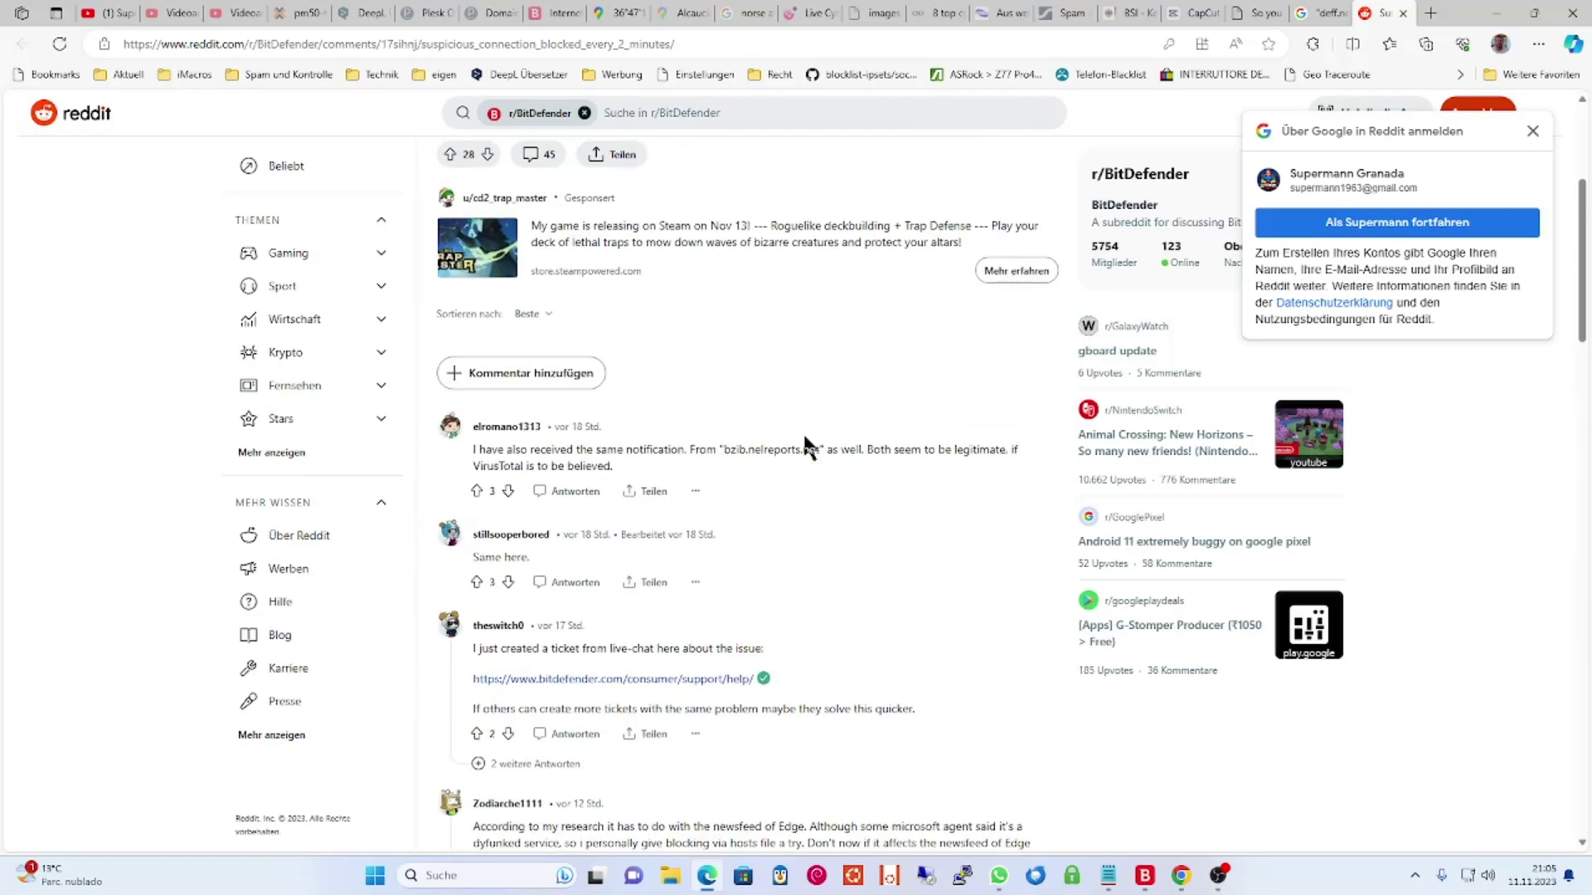
pyautogui.scroll(-10, 802, 438)
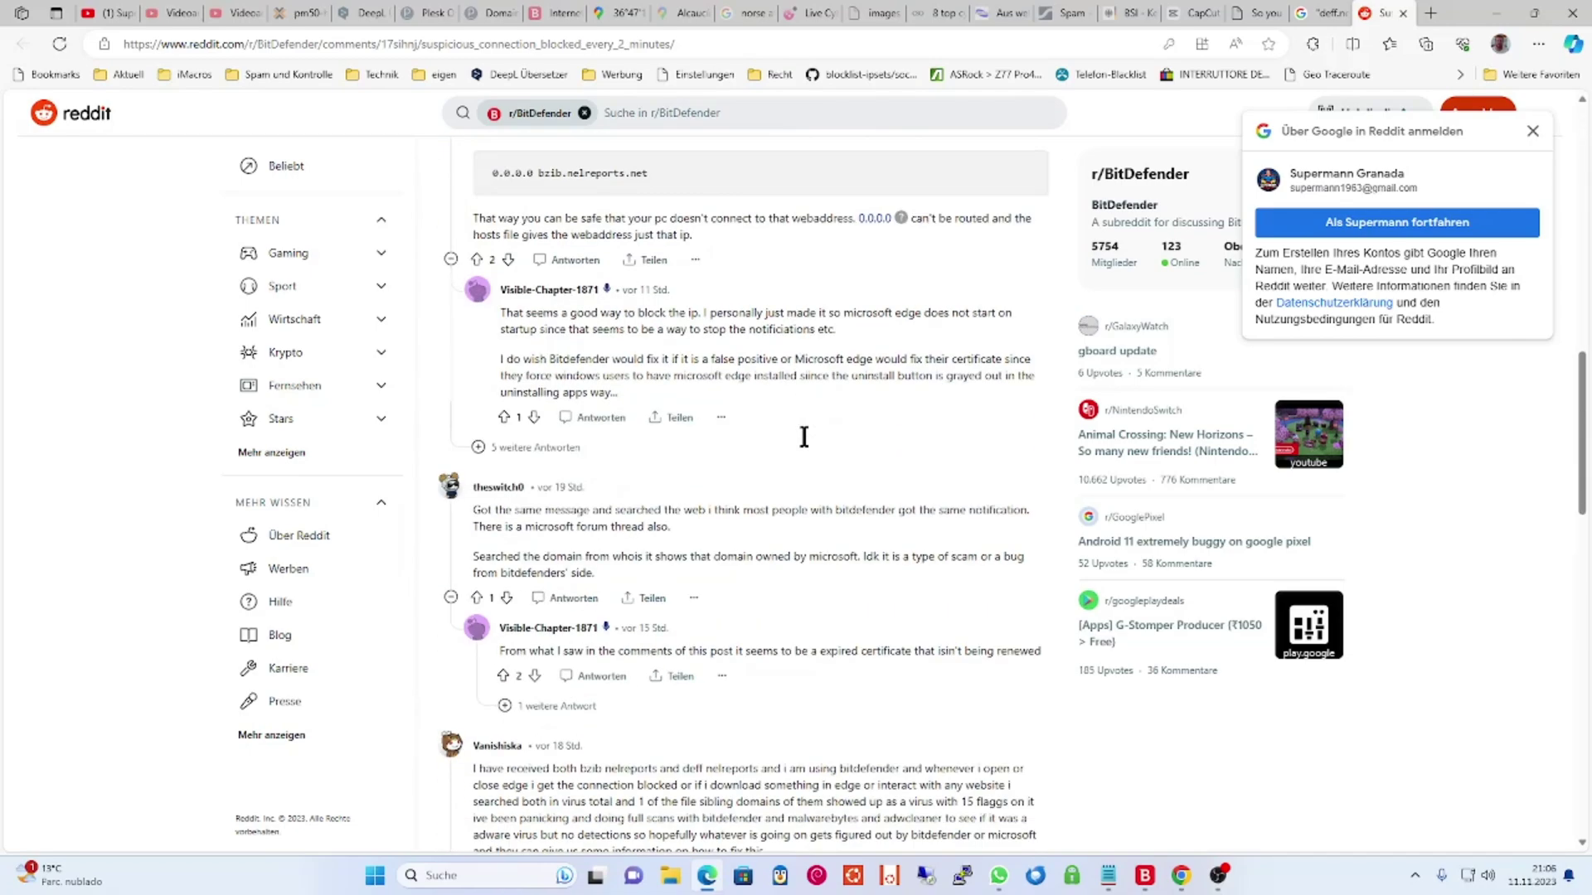
pyautogui.click(1573, 13)
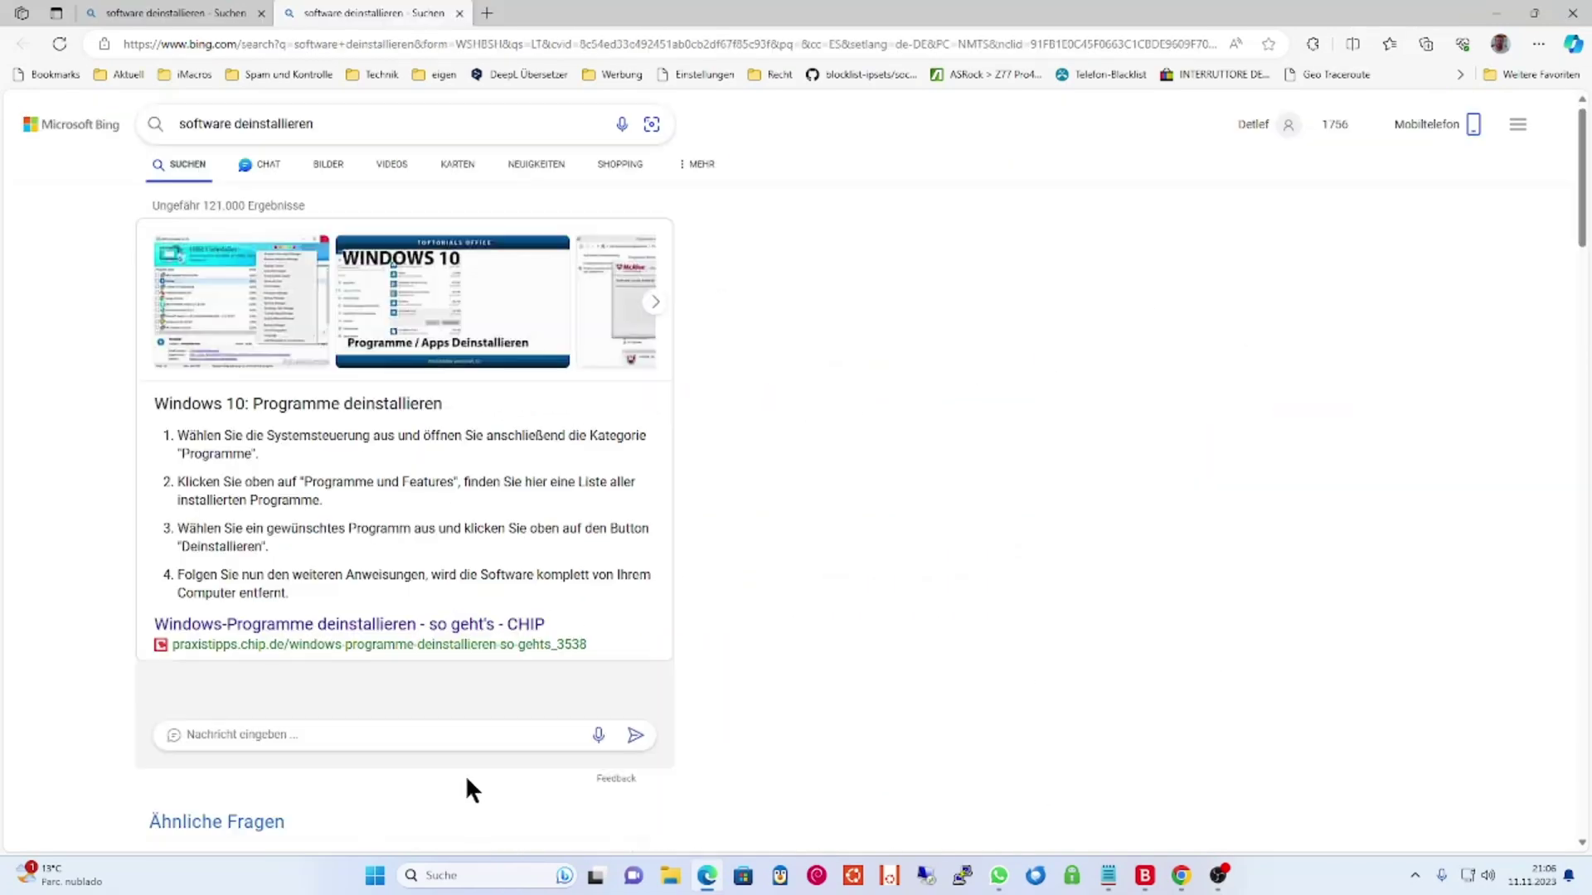
# Search Windows for "applikation", open "Programme hinzufügen oder entfernen", and filter the installed apps by "edge"
pyautogui.click(452, 884)
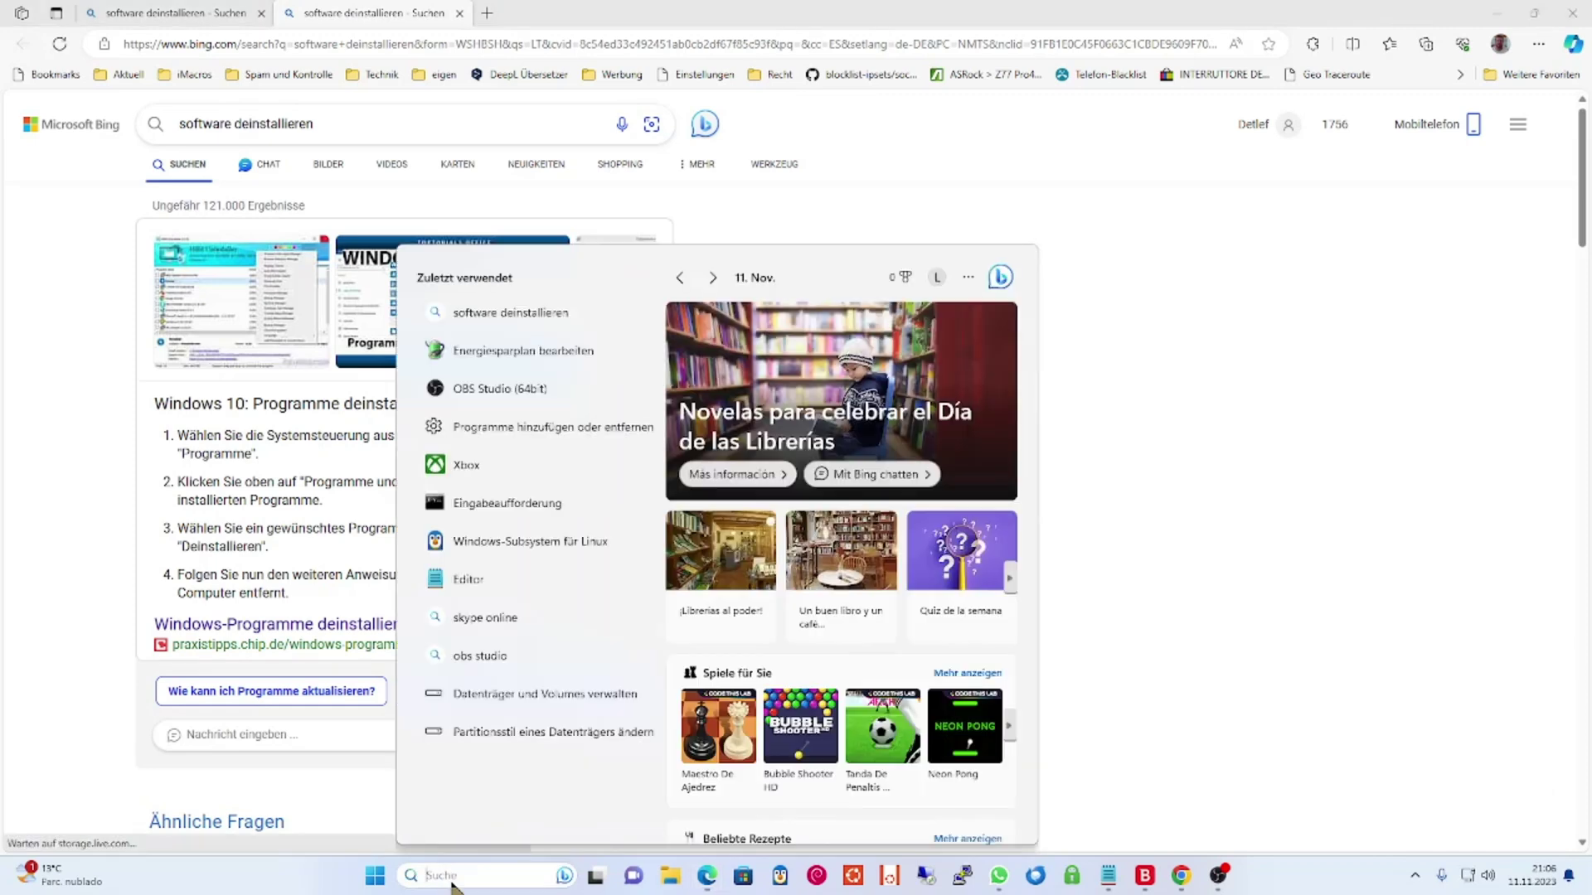
pyautogui.write('applikation')
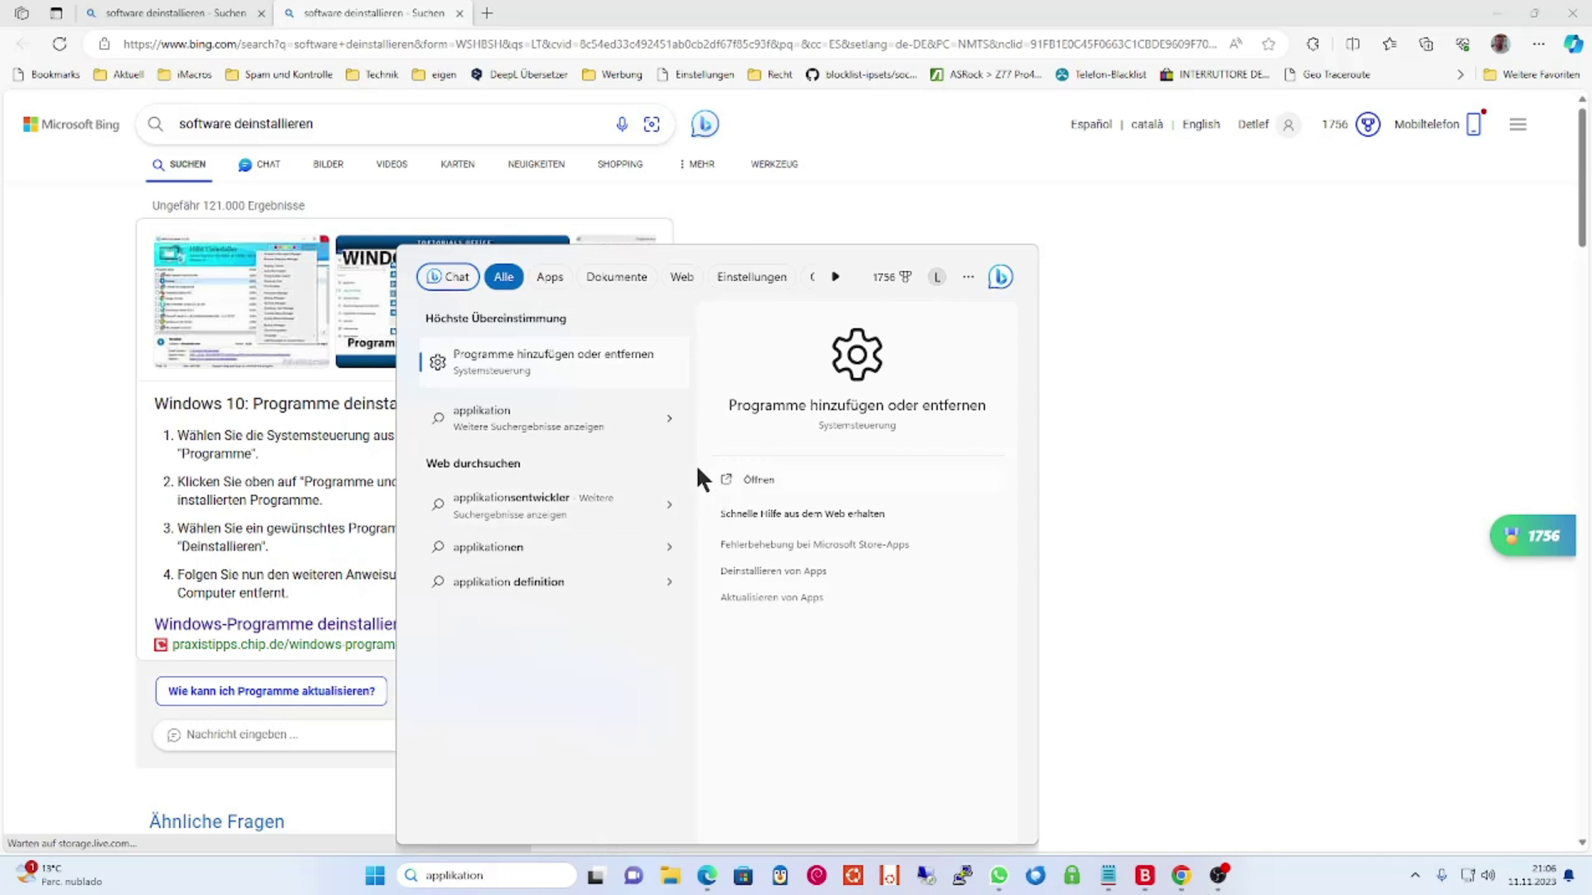
pyautogui.click(599, 374)
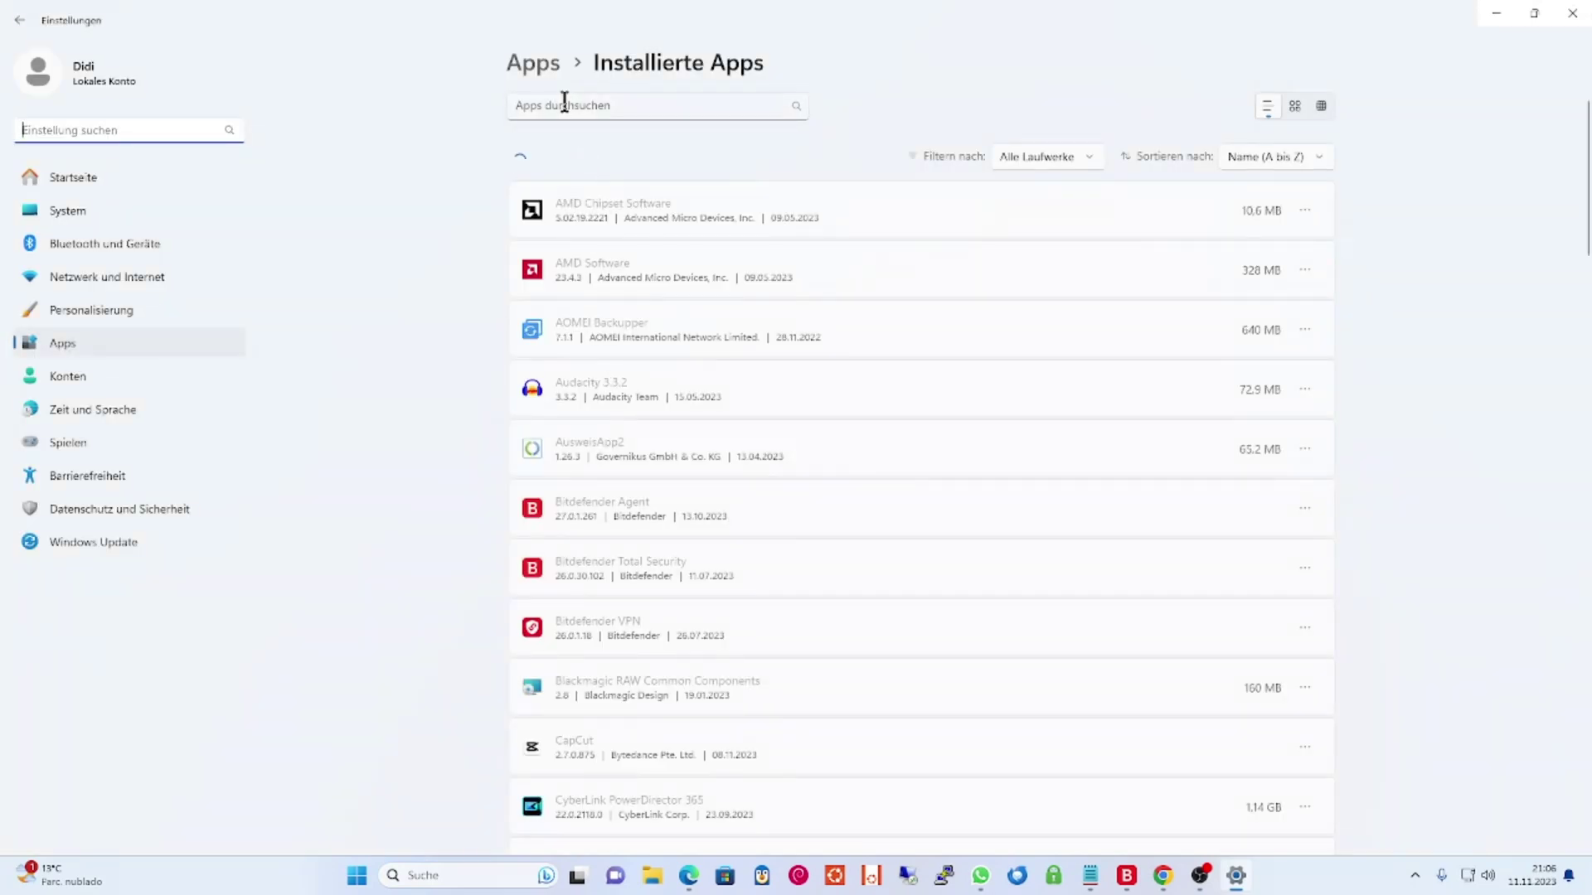
pyautogui.click(641, 113)
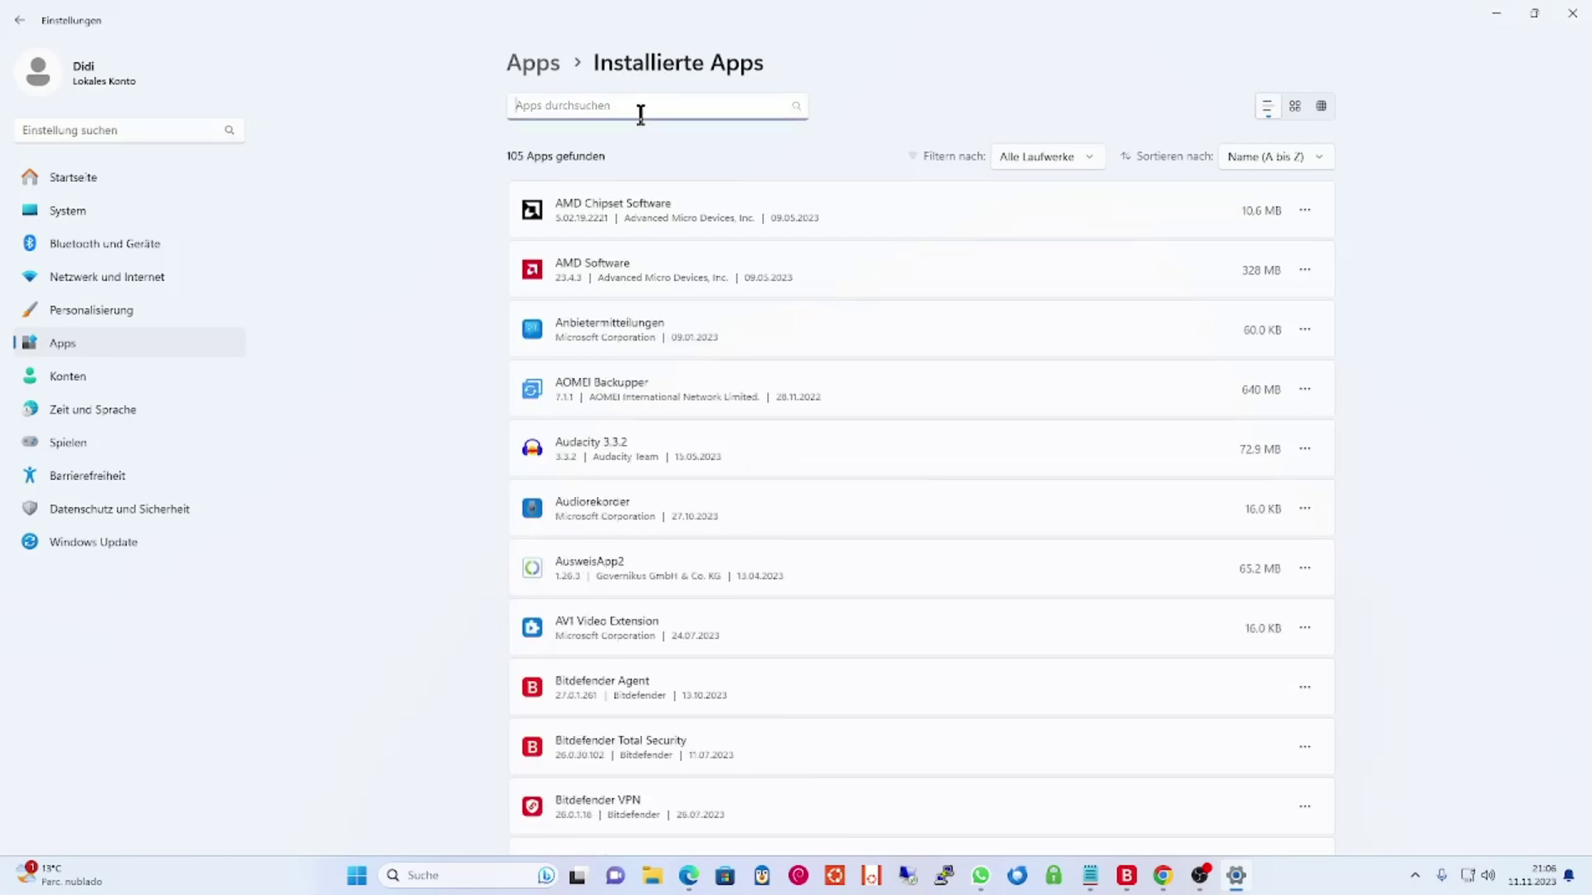
pyautogui.write('edge')
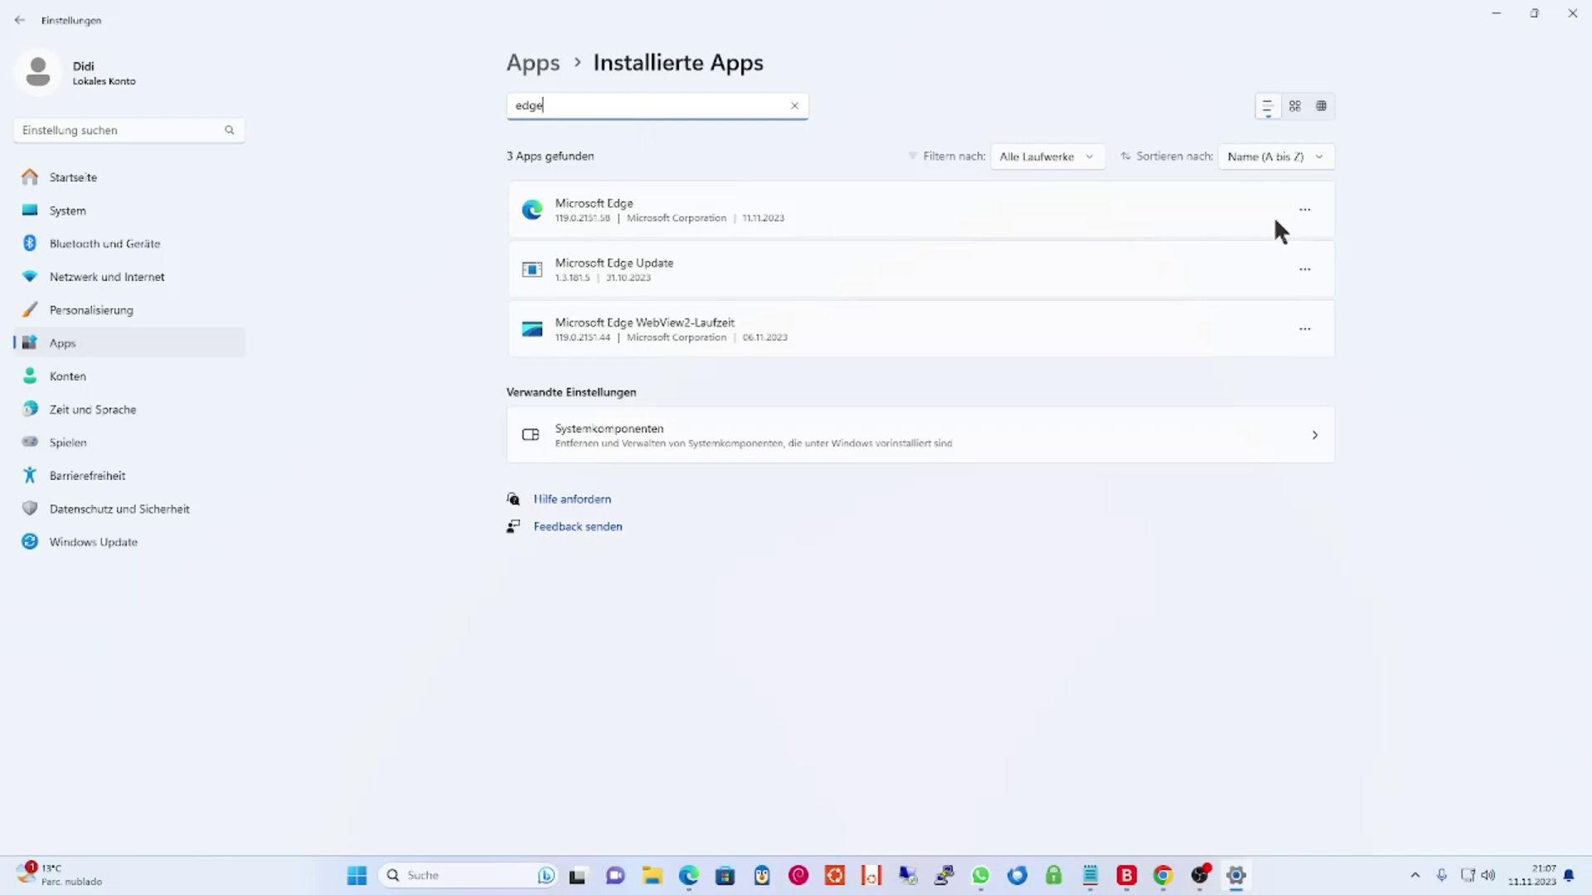
# Check the available options of the Microsoft Edge entry for uninstalling it
pyautogui.click(1305, 211)
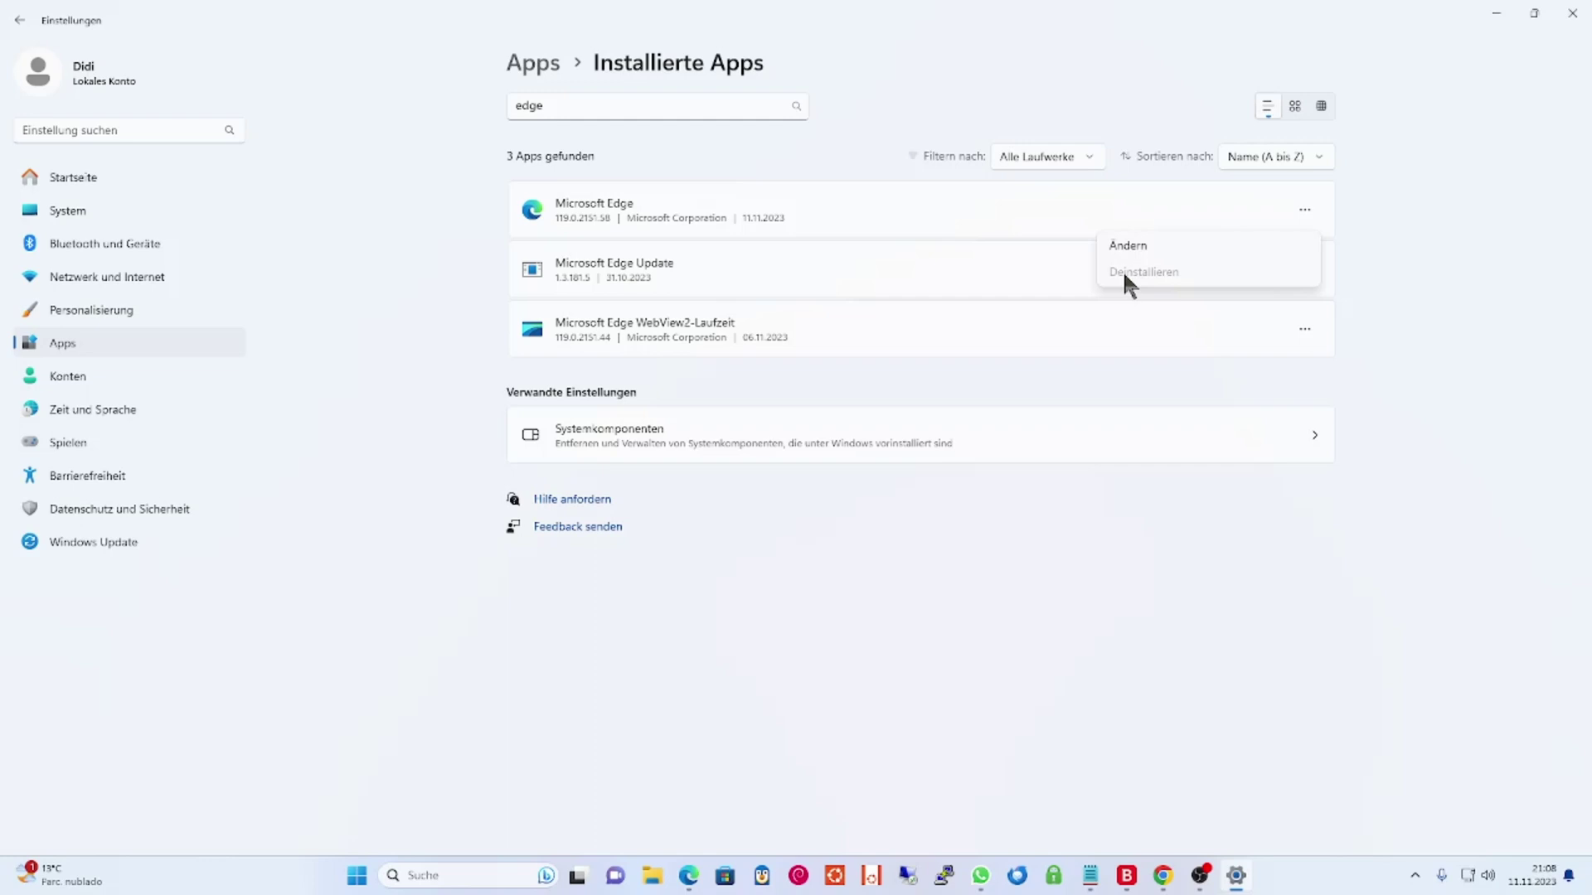
pyautogui.click(954, 581)
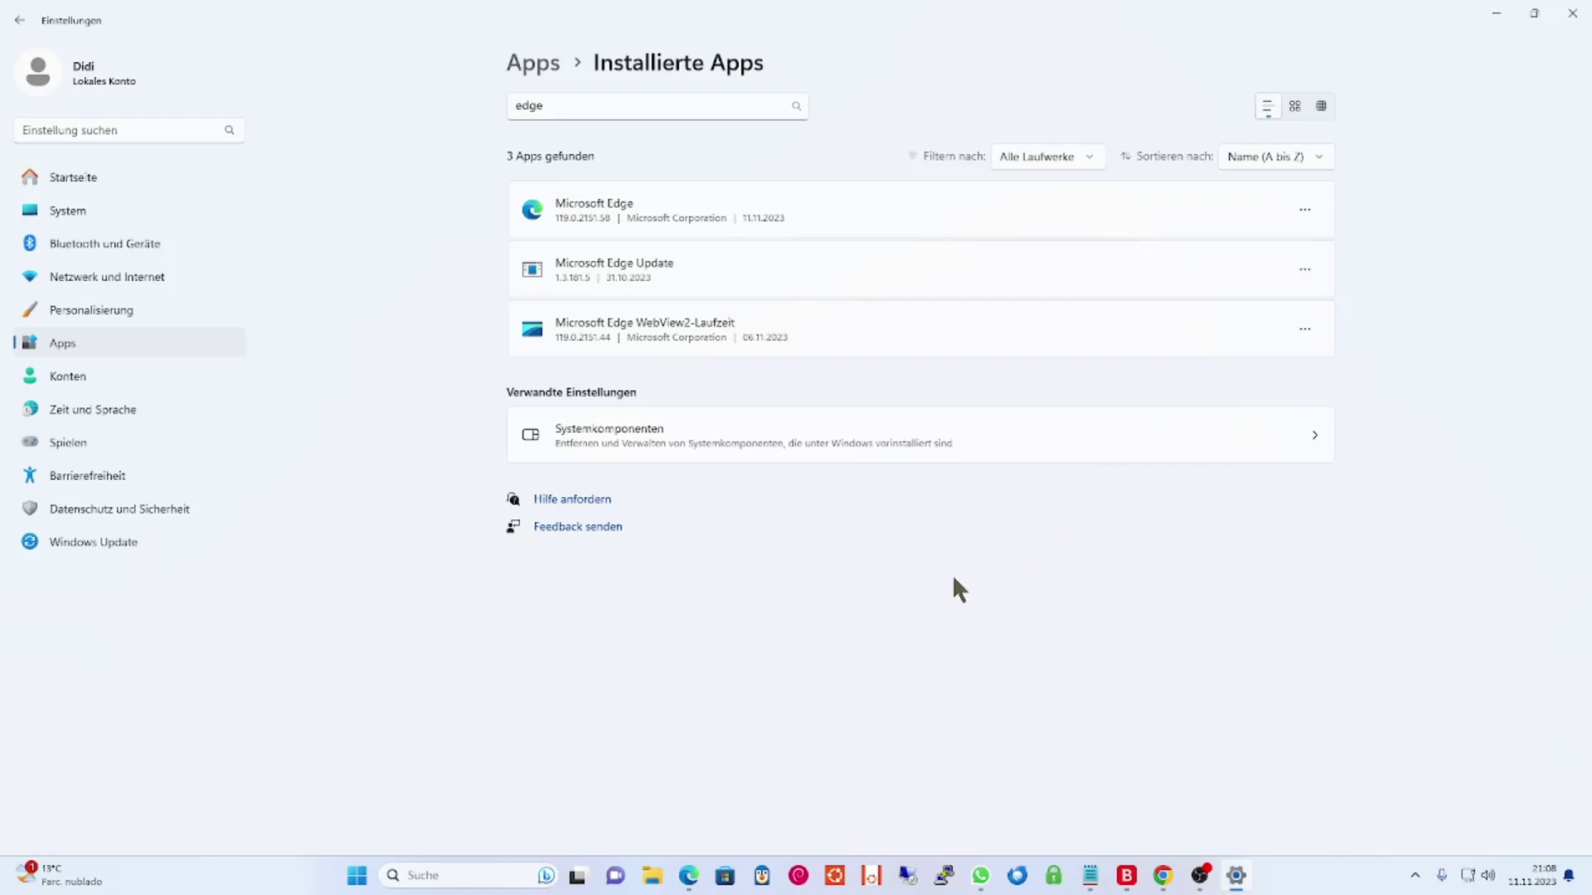
pyautogui.click(1306, 202)
pyautogui.click(1307, 202)
# Switch to Chrome and search Google for "edge deinstallieren"
pyautogui.click(1161, 879)
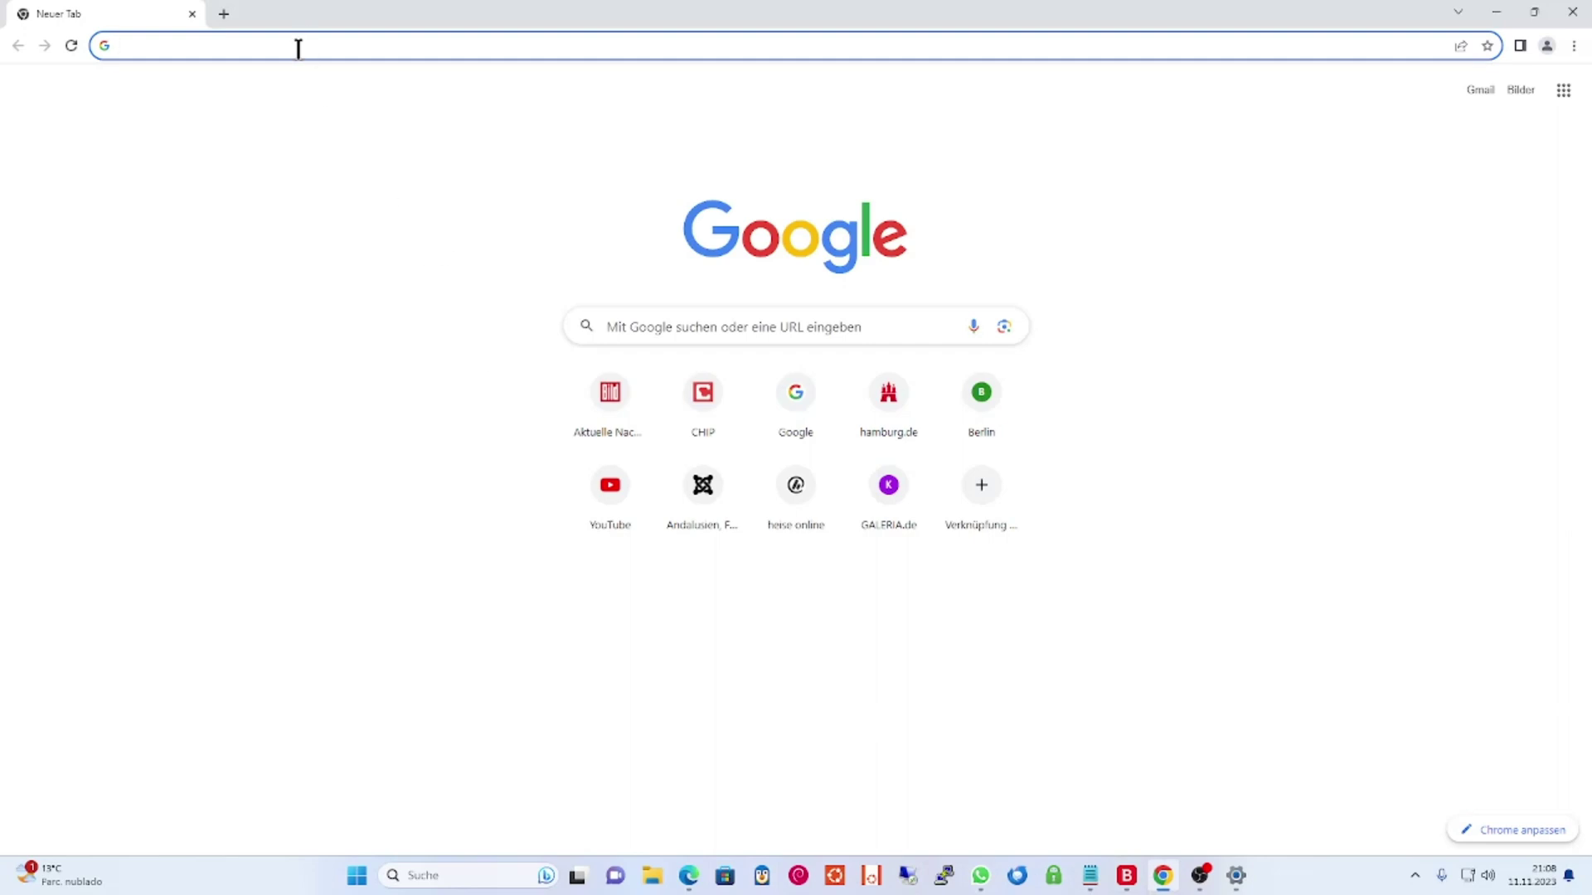
pyautogui.click(299, 48)
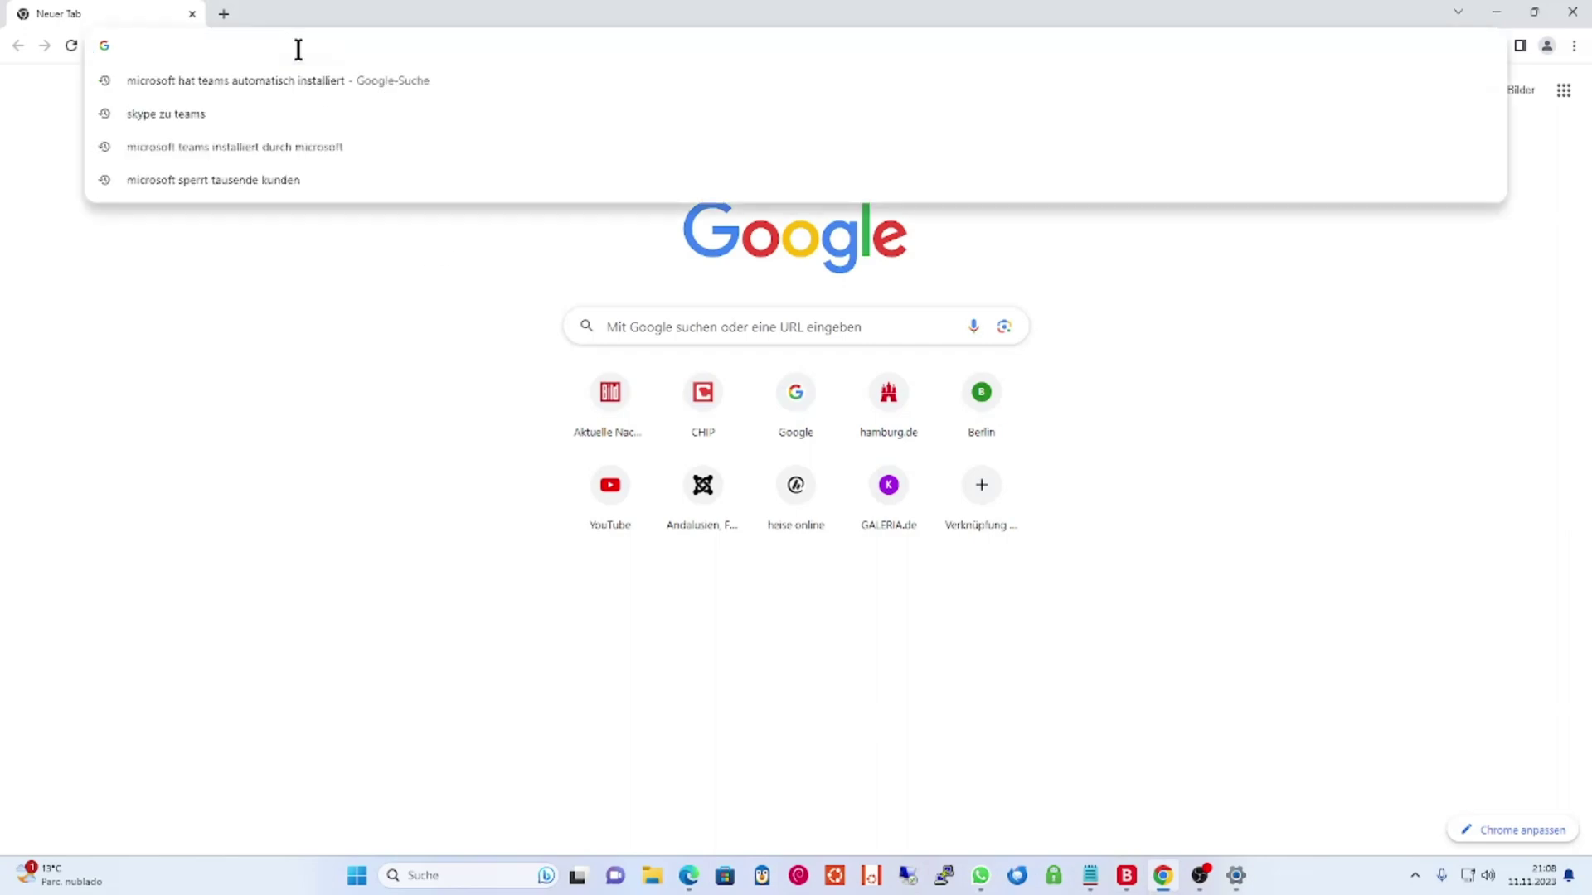
pyautogui.write('edge d')
pyautogui.write('einstalli')
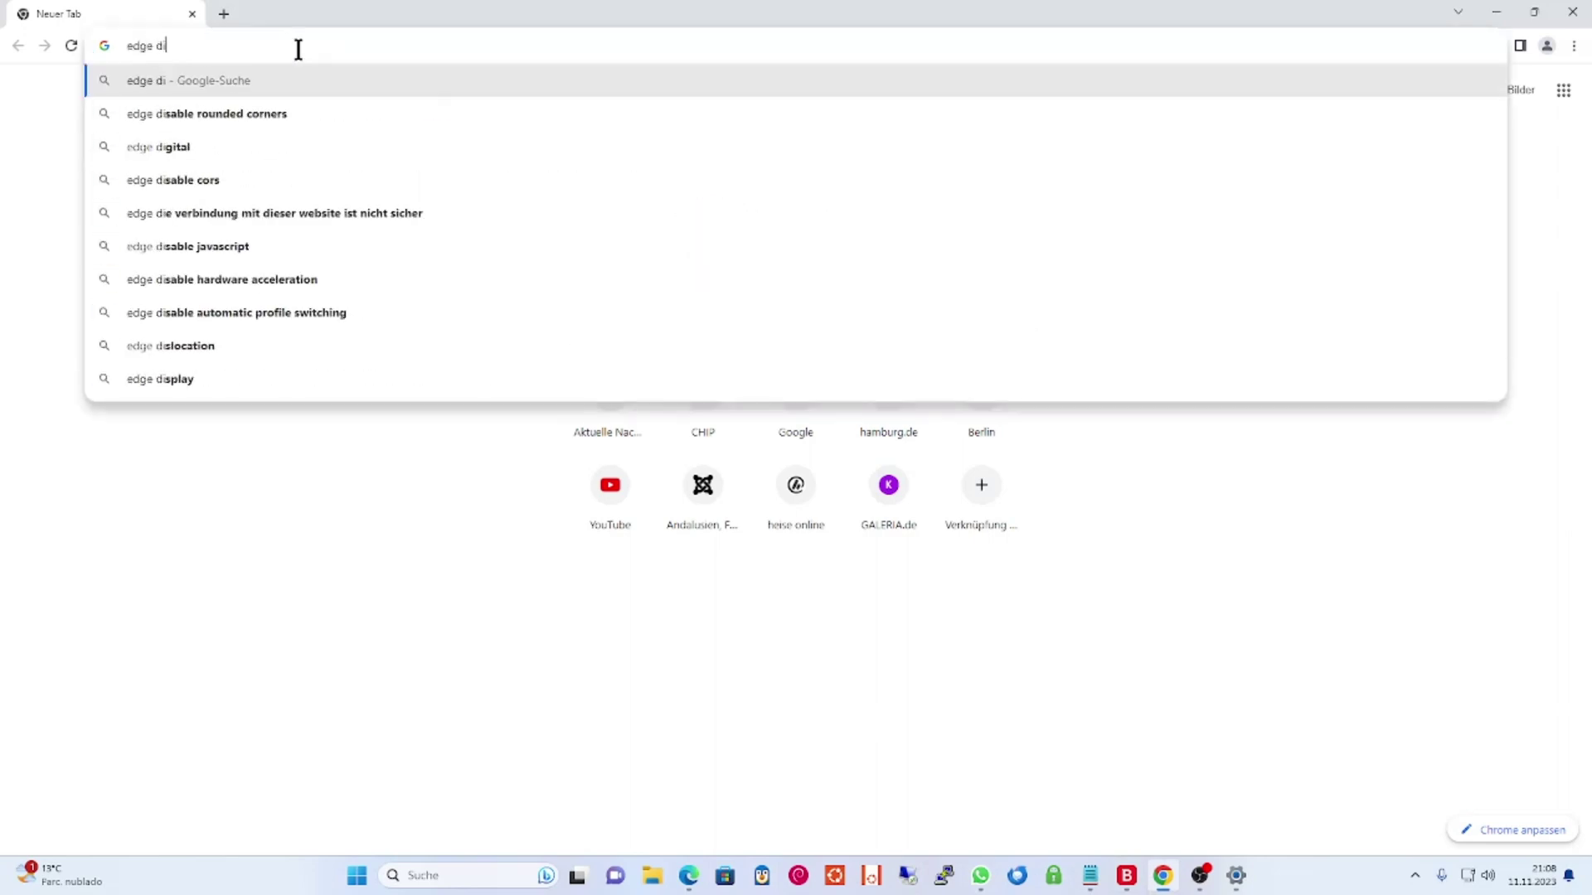
pyautogui.write('eren')
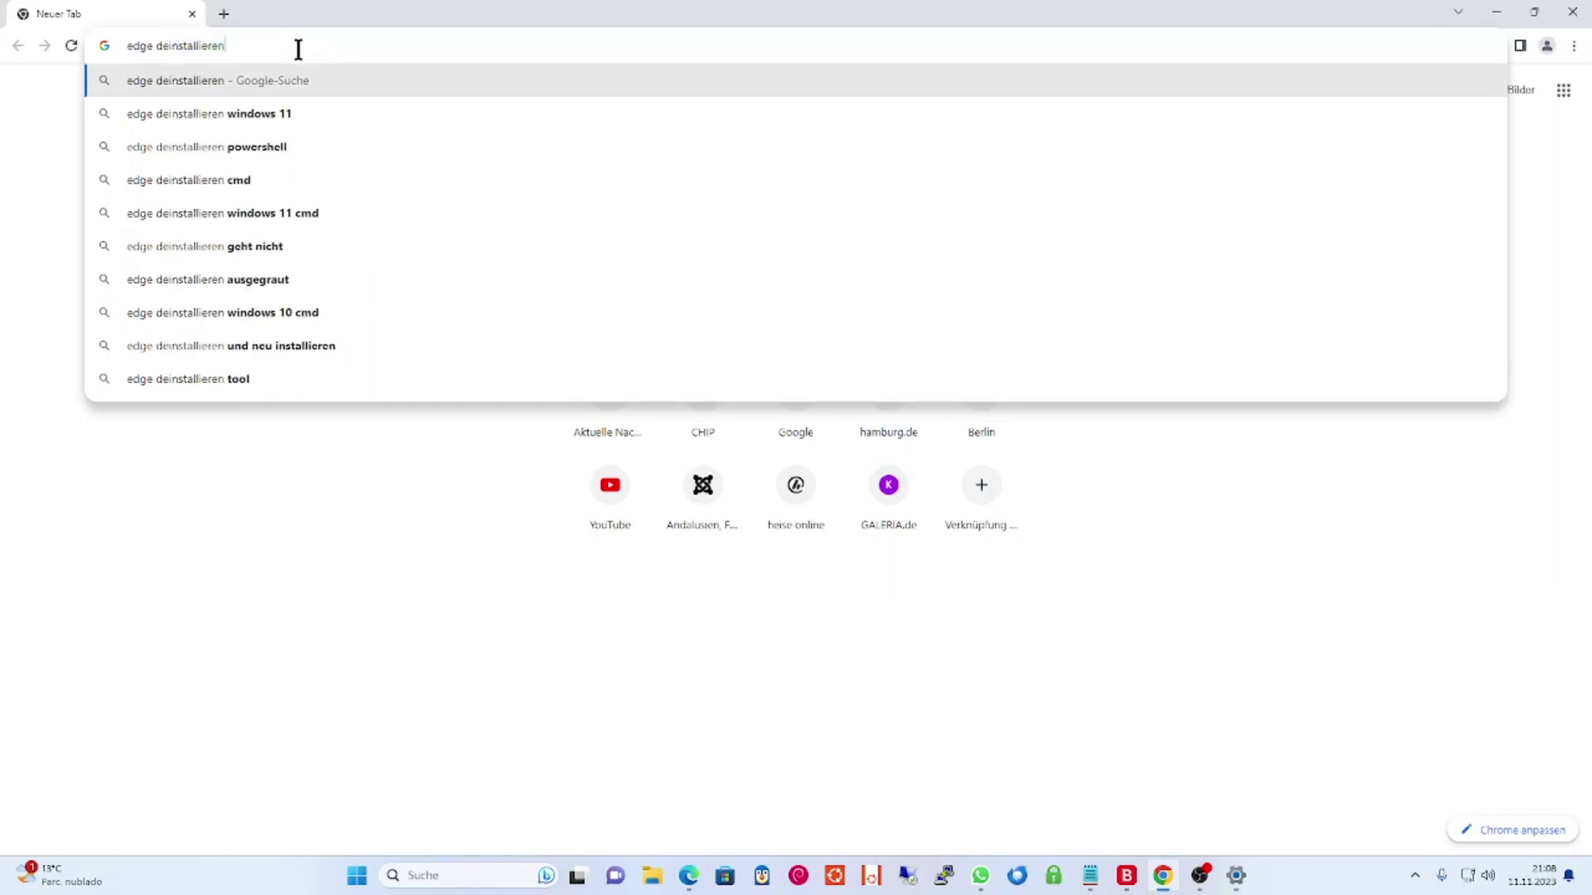
pyautogui.press('Return')
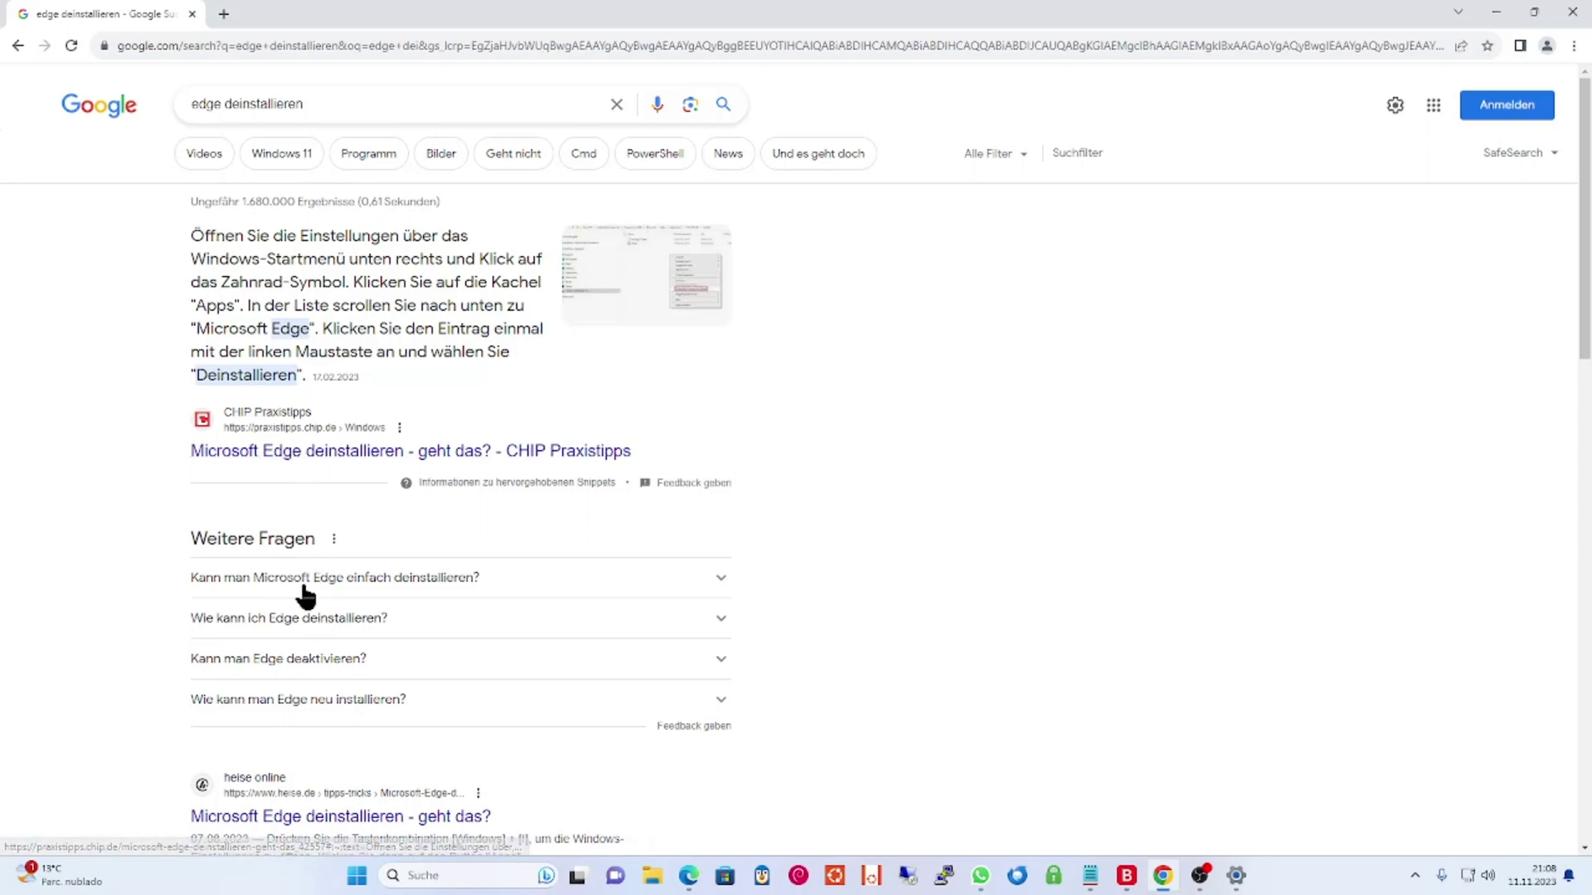
# Open the heise online article "Microsoft Edge deinstallieren - geht das?" from the Google results
pyautogui.scroll(-1, 306, 595)
pyautogui.scroll(-1, 389, 642)
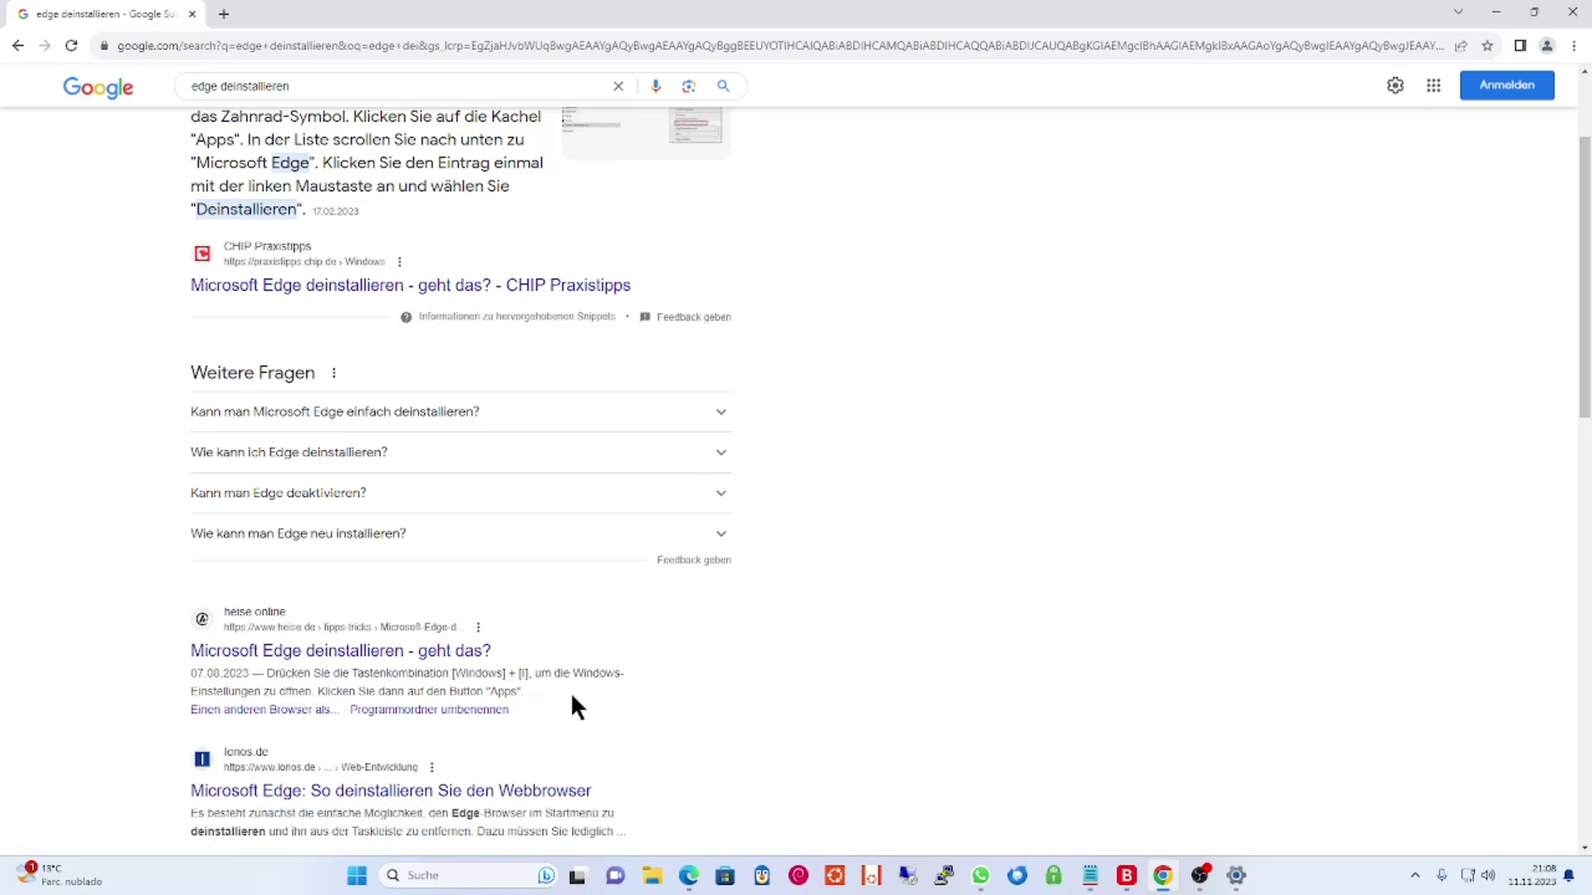
pyautogui.scroll(-2, 577, 709)
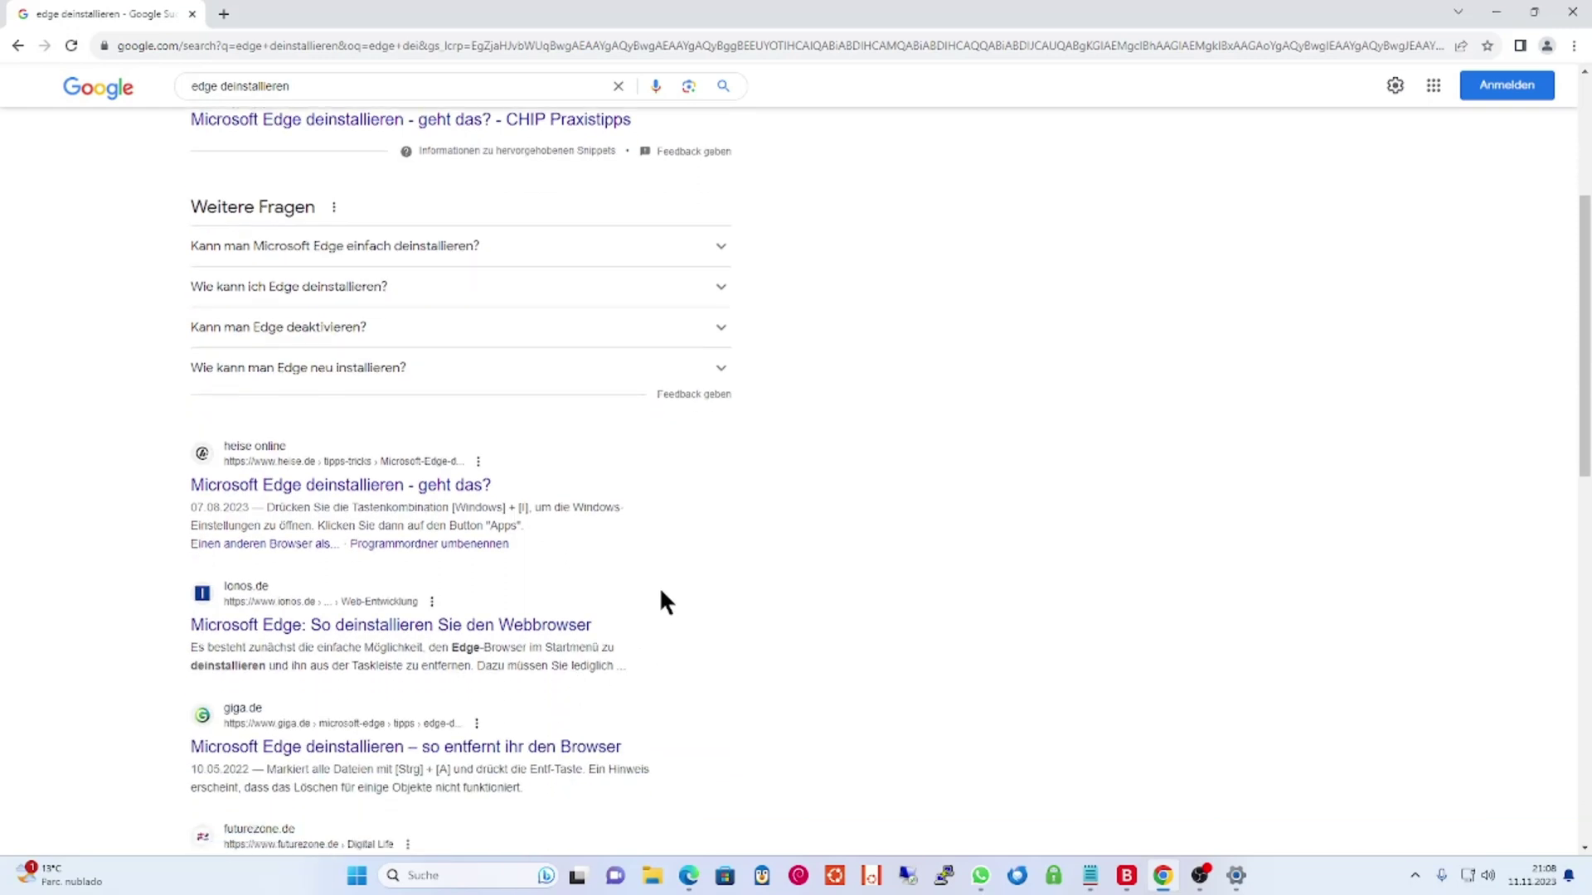
pyautogui.click(423, 488)
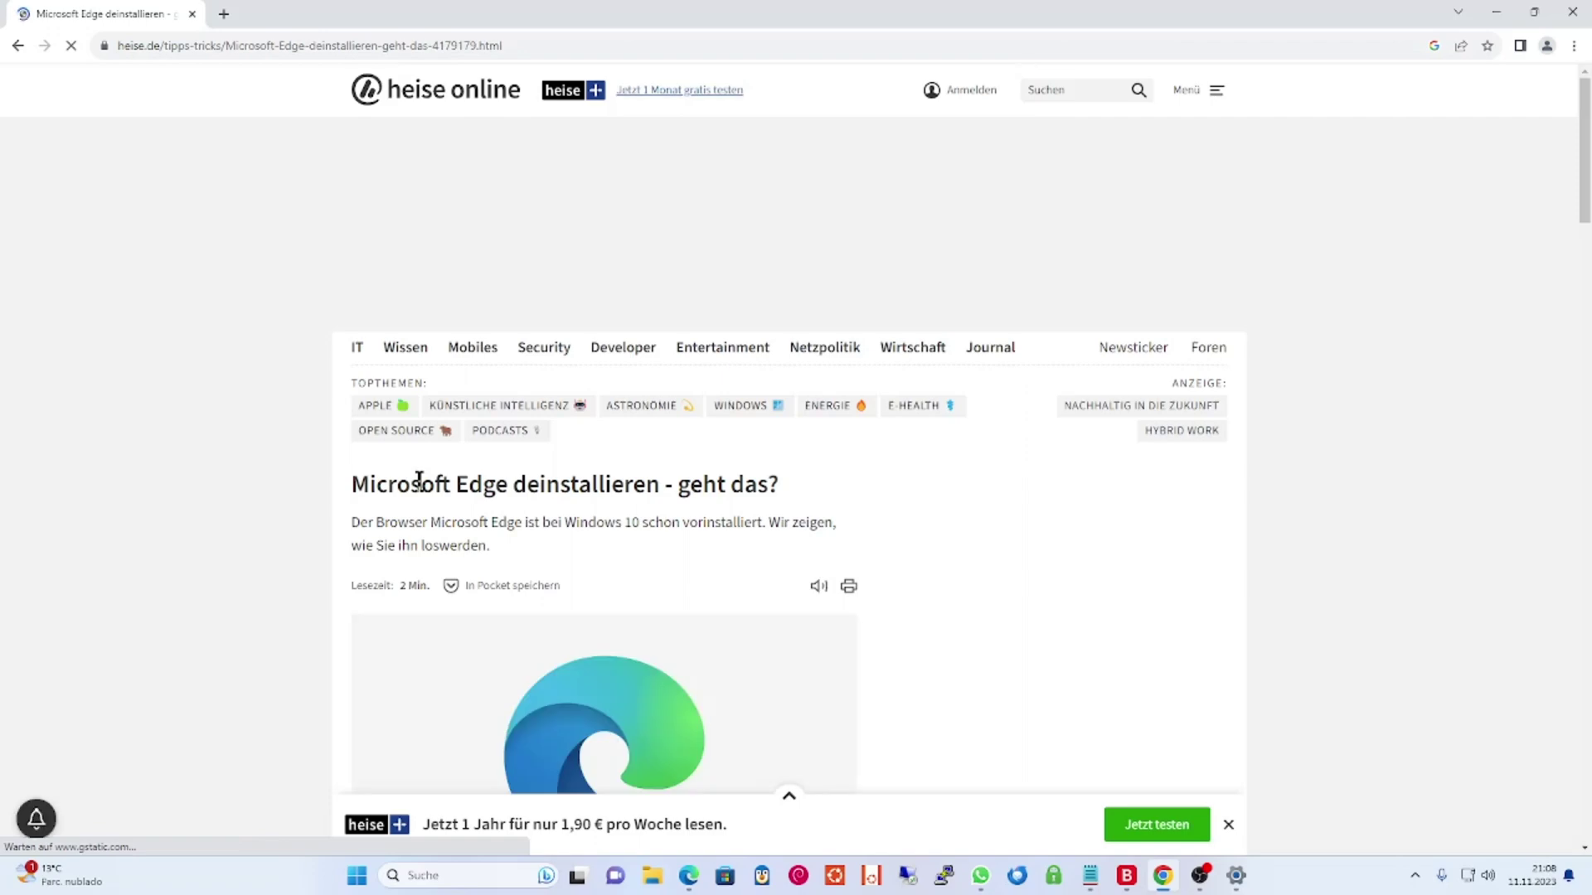
# Read the heise article's instructions on changing the default browser and renaming the Edge program folder
pyautogui.scroll(-3, 831, 504)
pyautogui.scroll(-7, 836, 516)
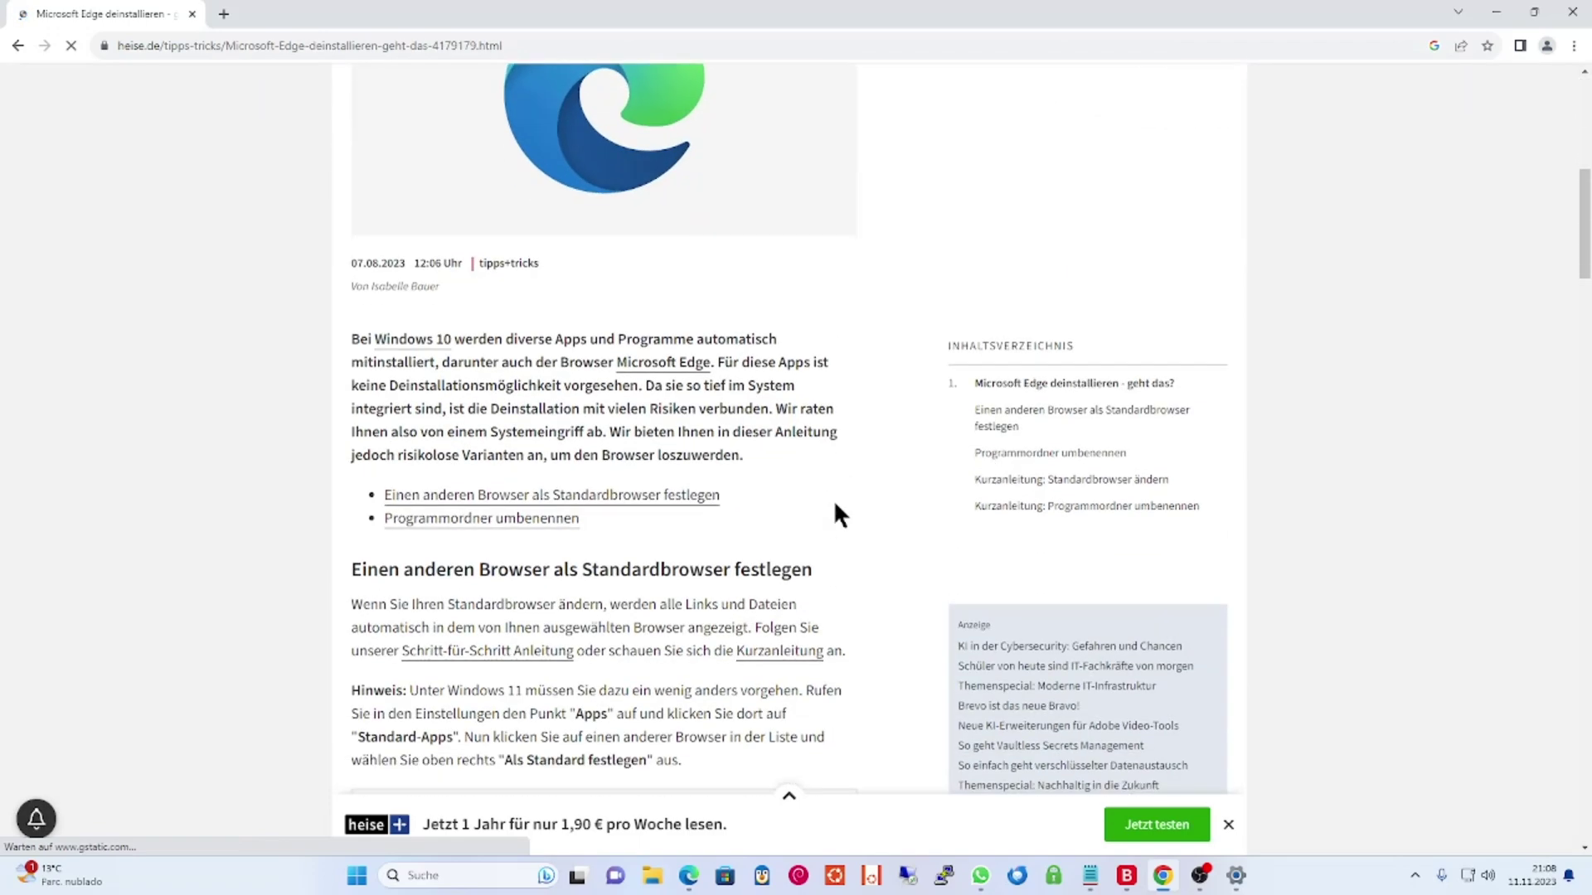
pyautogui.scroll(-1, 835, 504)
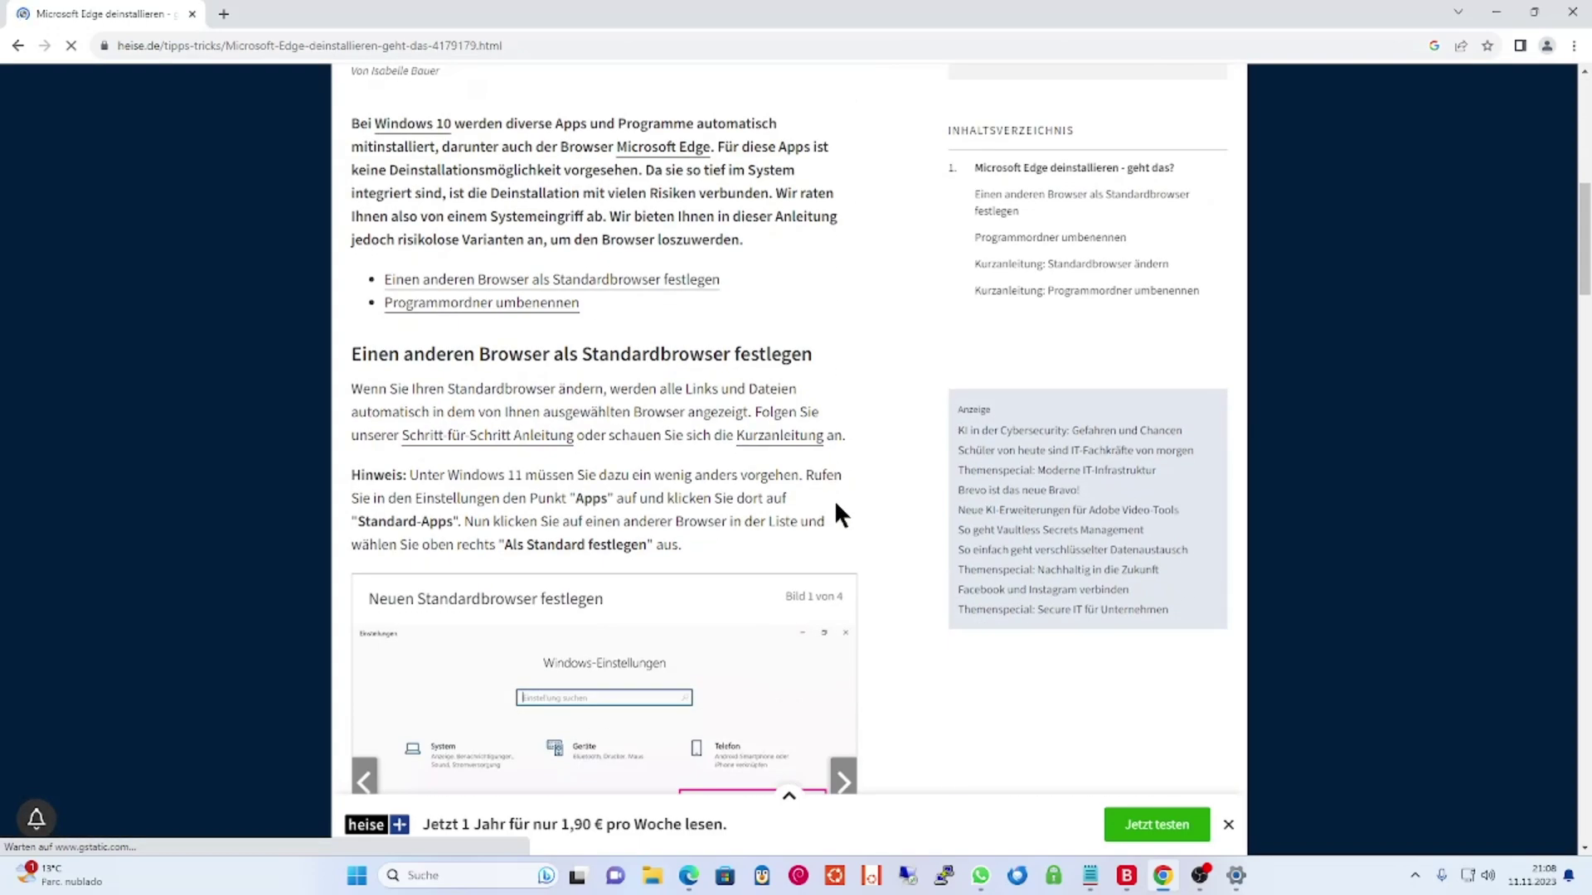
pyautogui.scroll(-1, 675, 498)
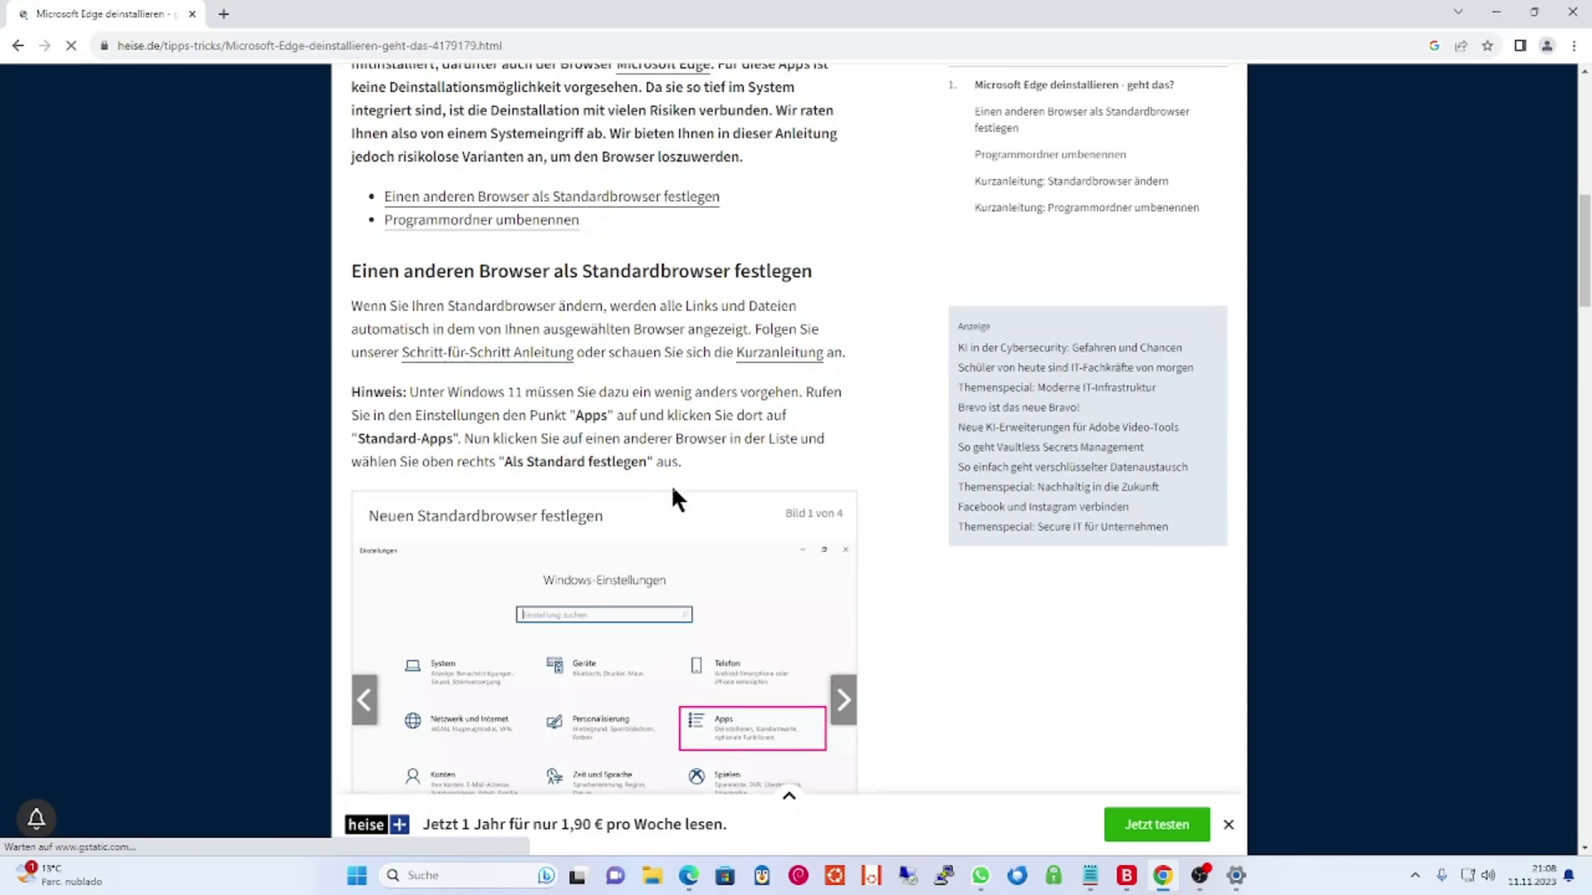
pyautogui.scroll(-7, 673, 491)
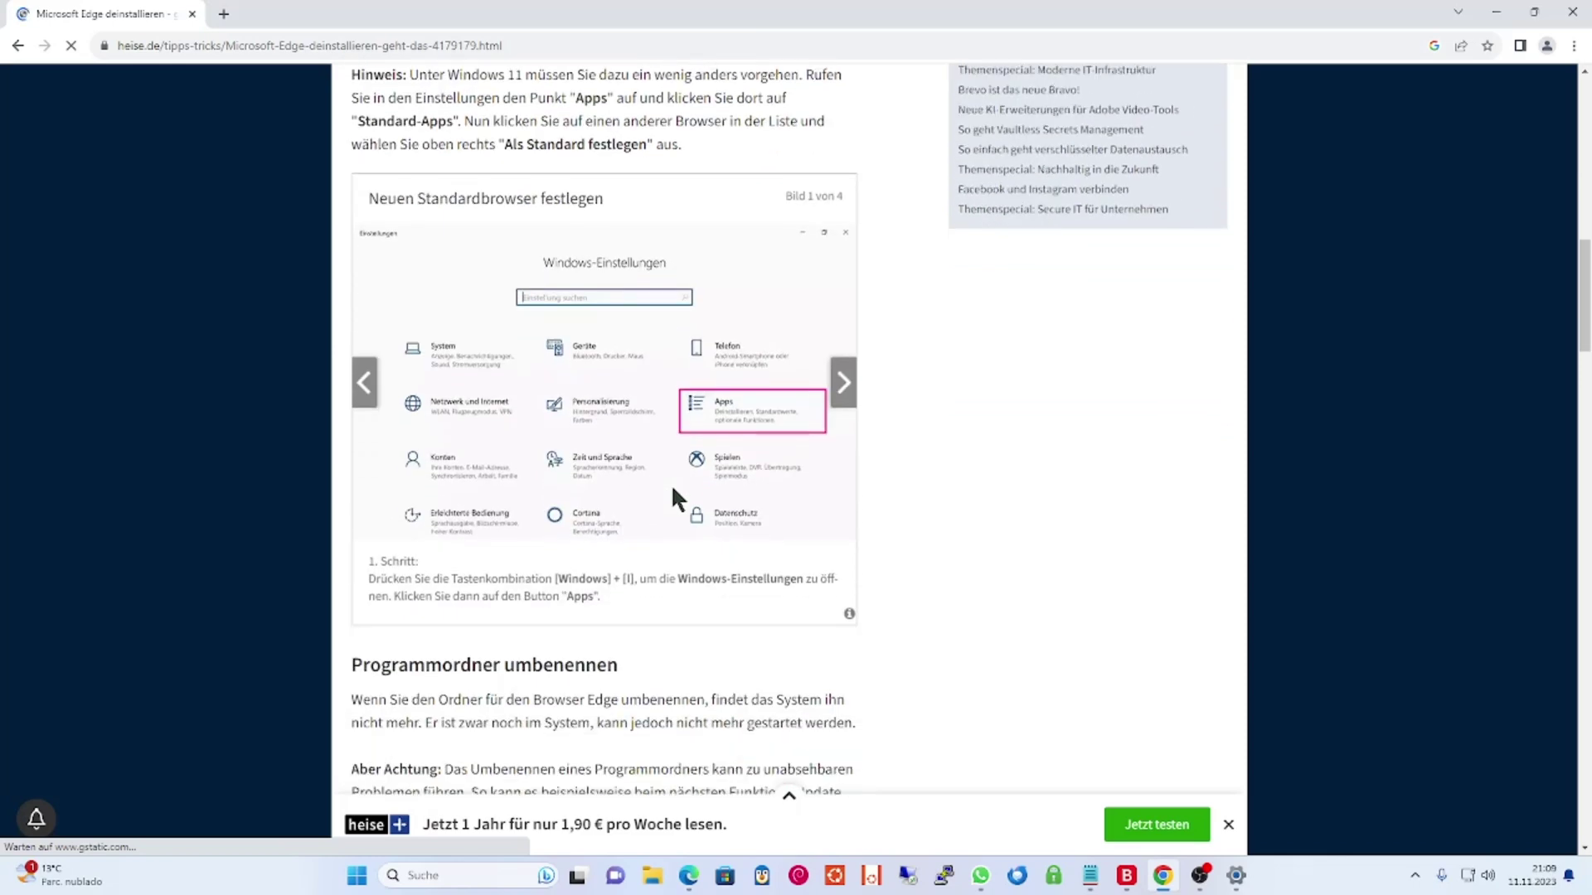
pyautogui.scroll(-2, 674, 495)
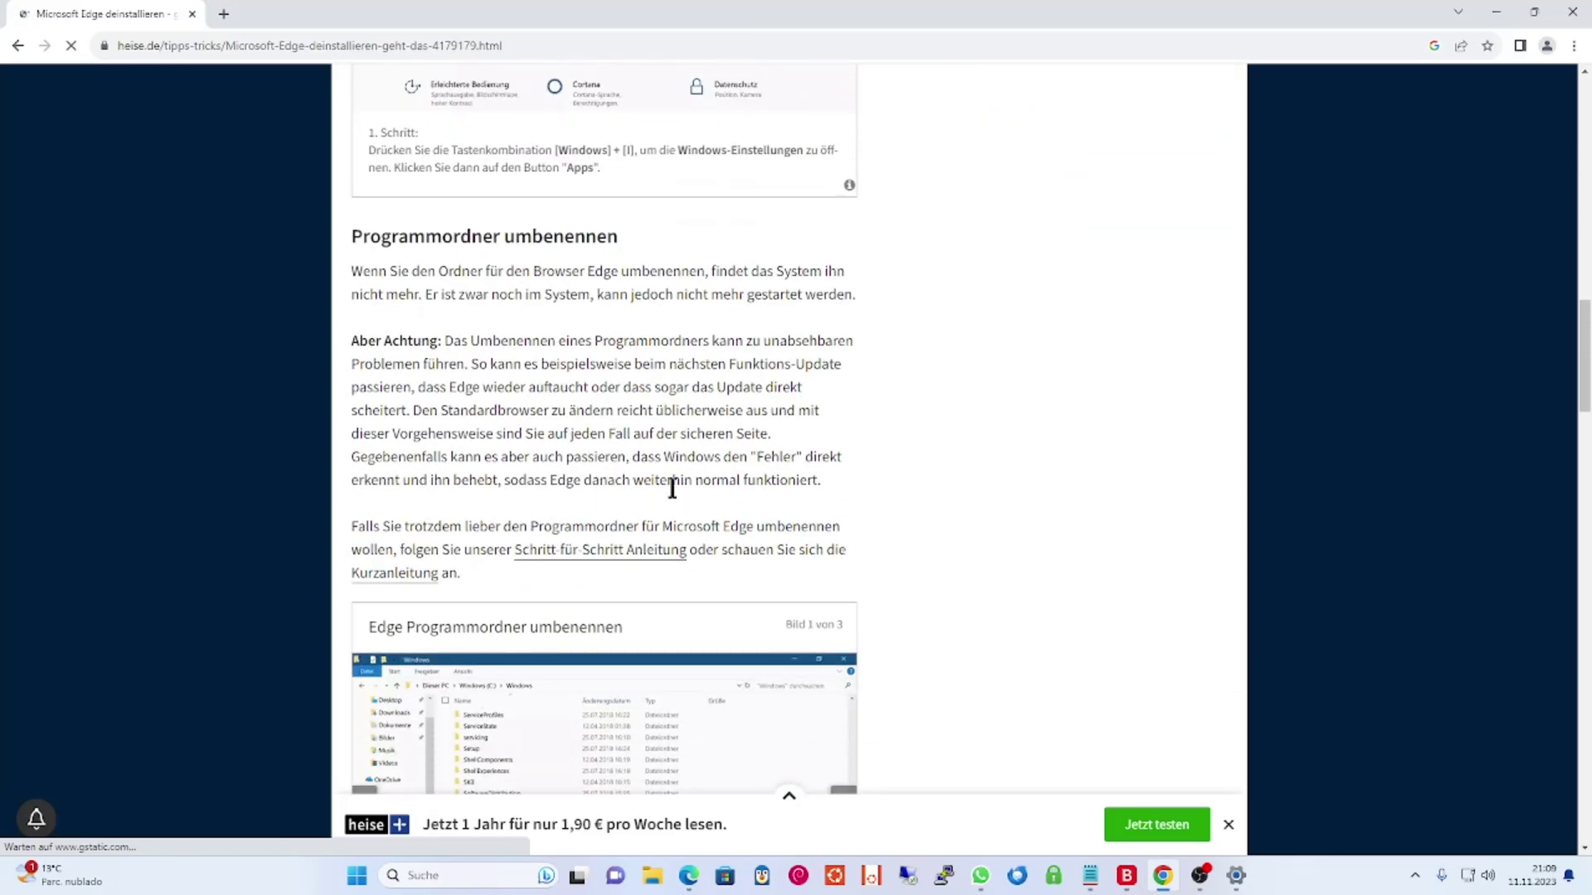
pyautogui.scroll(-2, 672, 488)
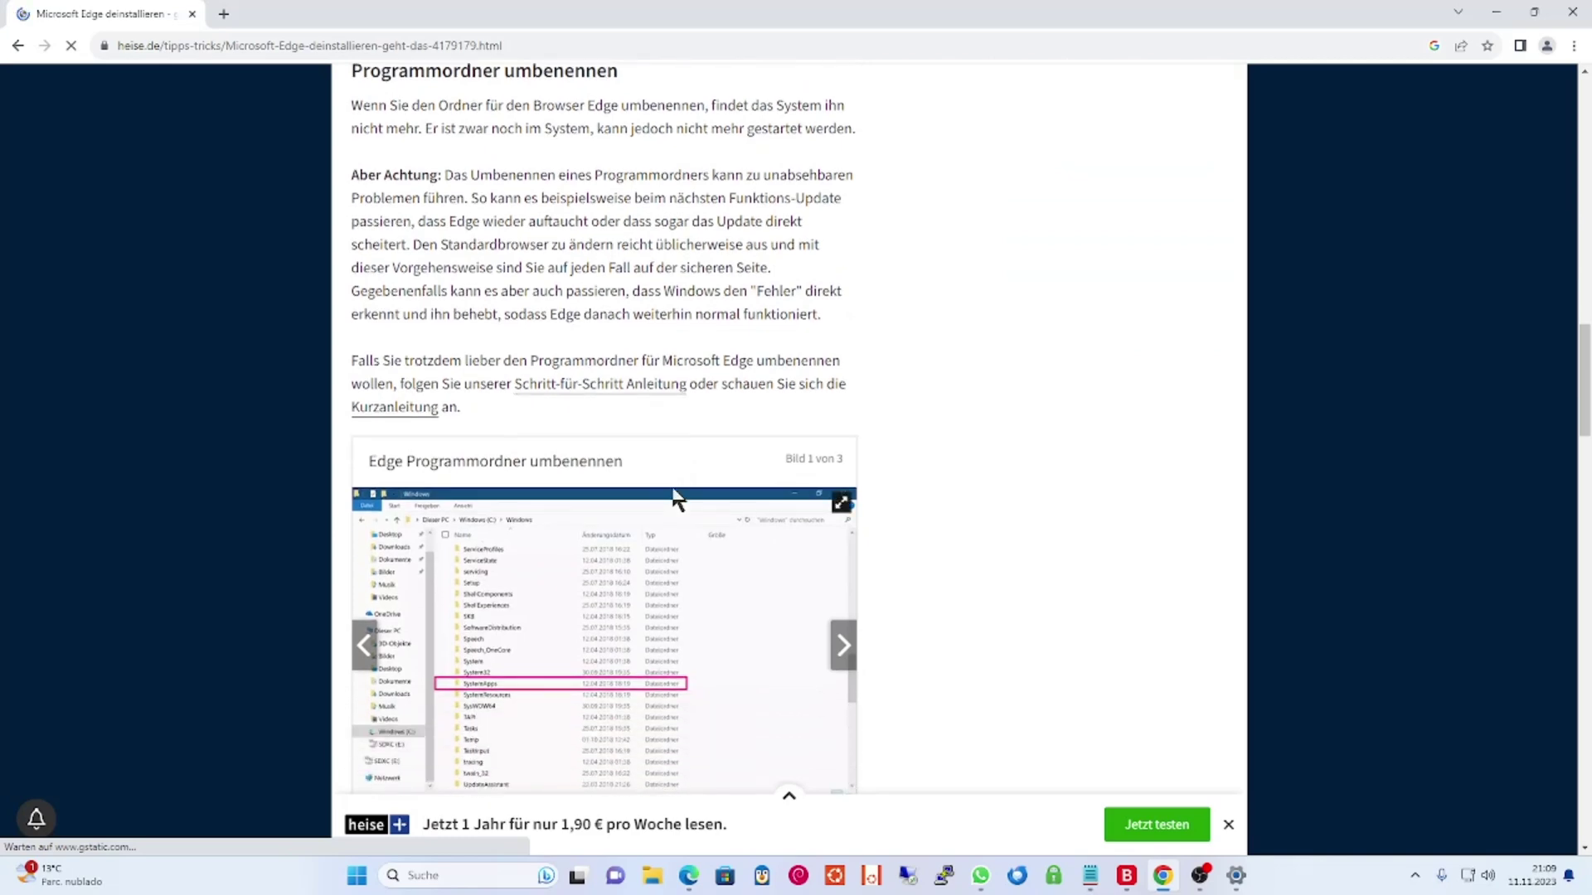
pyautogui.scroll(-3, 673, 491)
pyautogui.scroll(-3, 673, 491)
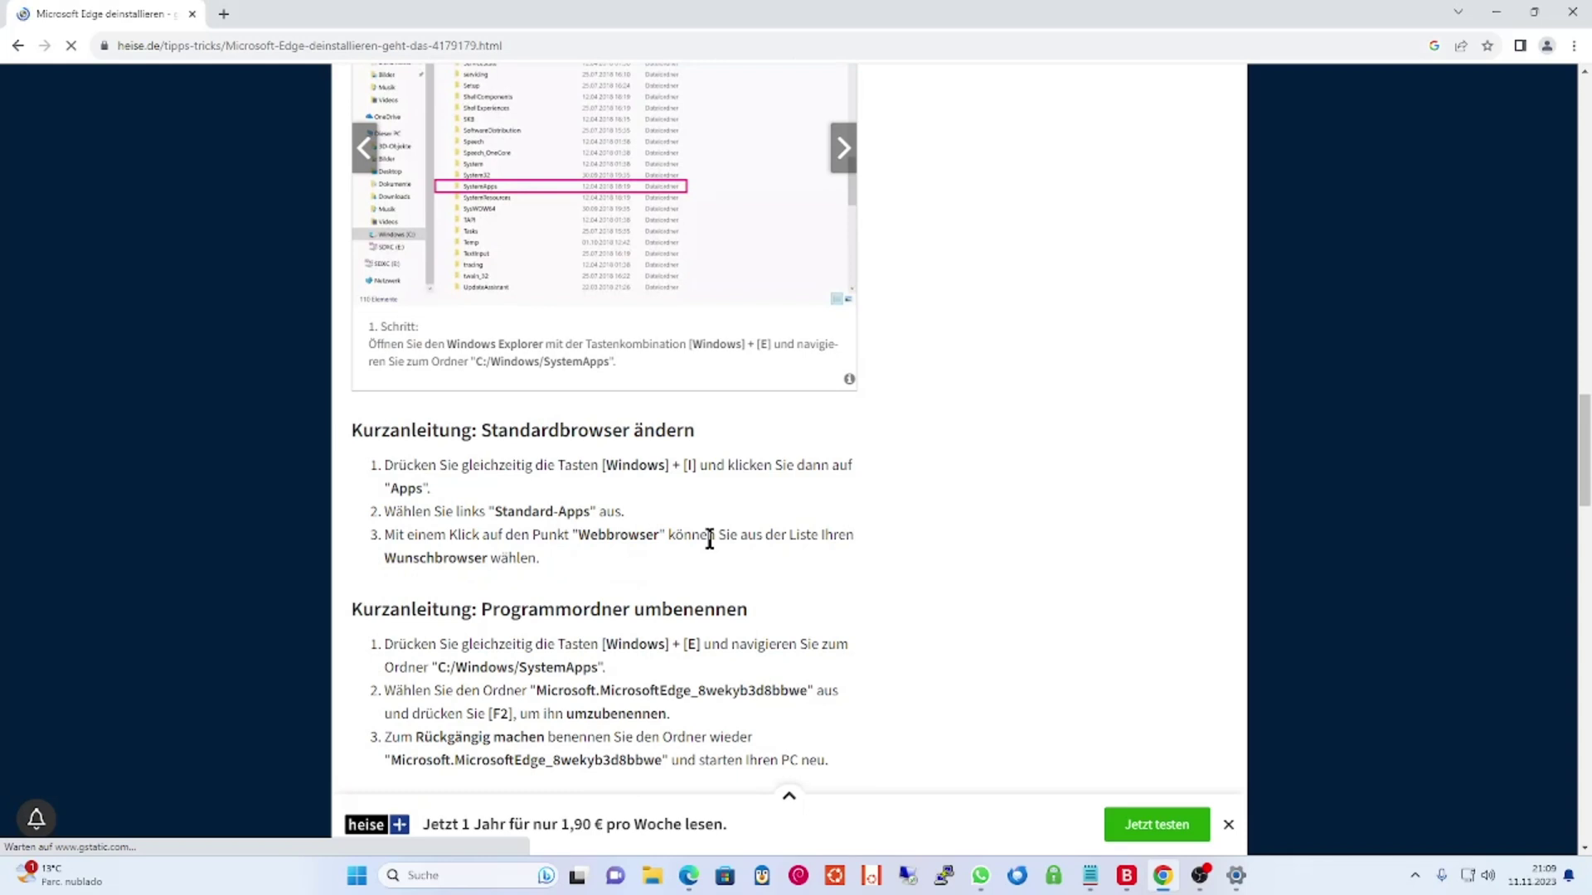
pyautogui.scroll(-1, 710, 540)
pyautogui.scroll(-2, 710, 540)
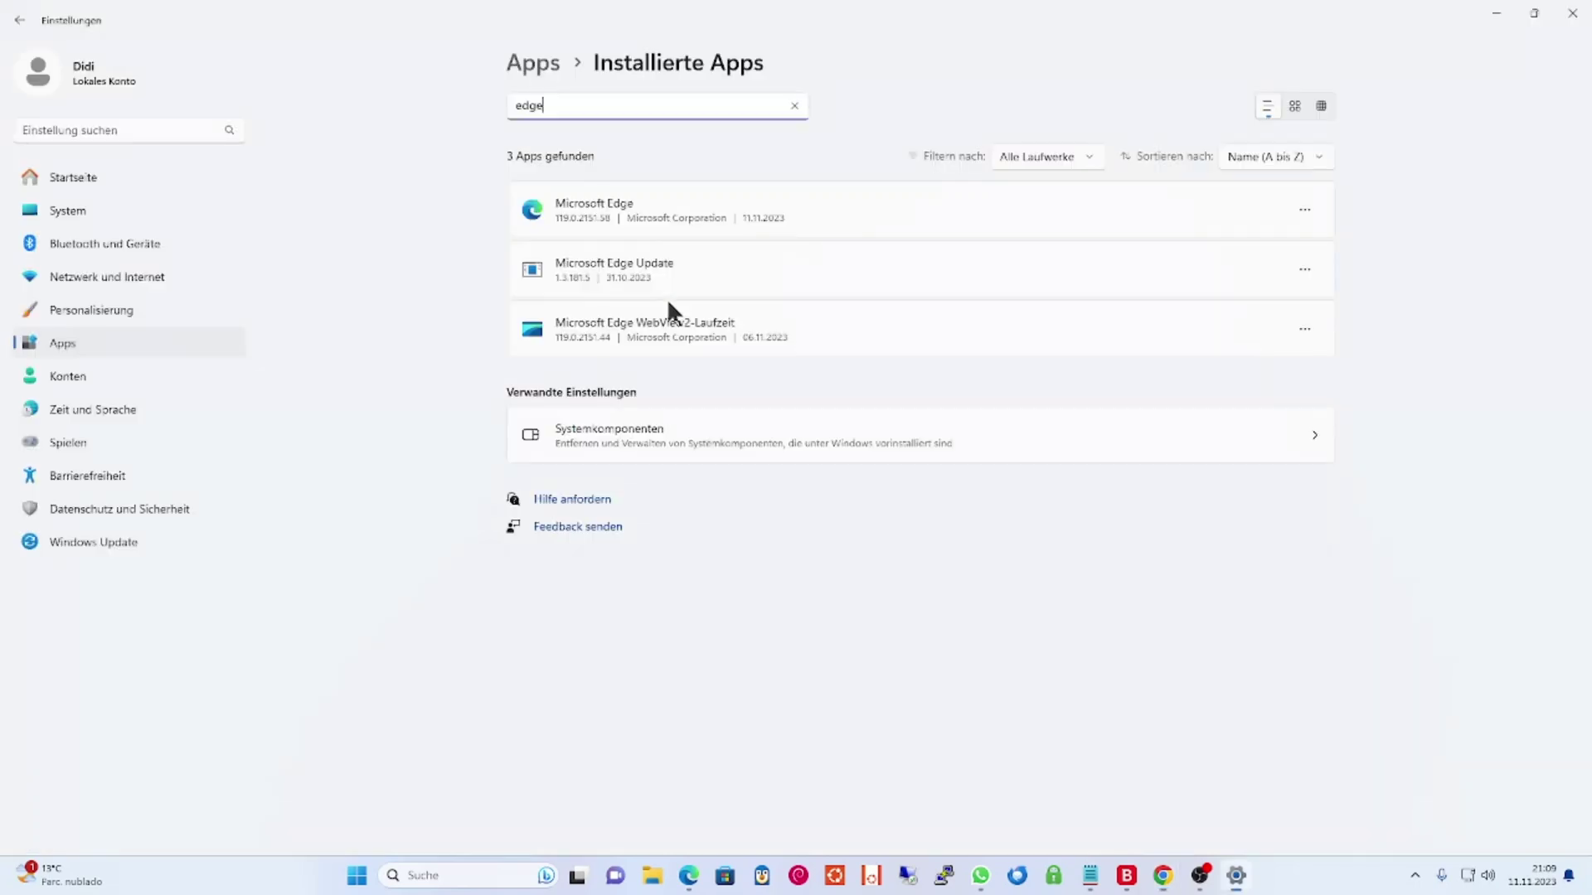
# Switch to Windows Settings and search the installed apps for "webbrowser" and for "browser"
pyautogui.hotkey('ctrl', 'a')
pyautogui.write('webbrowser')
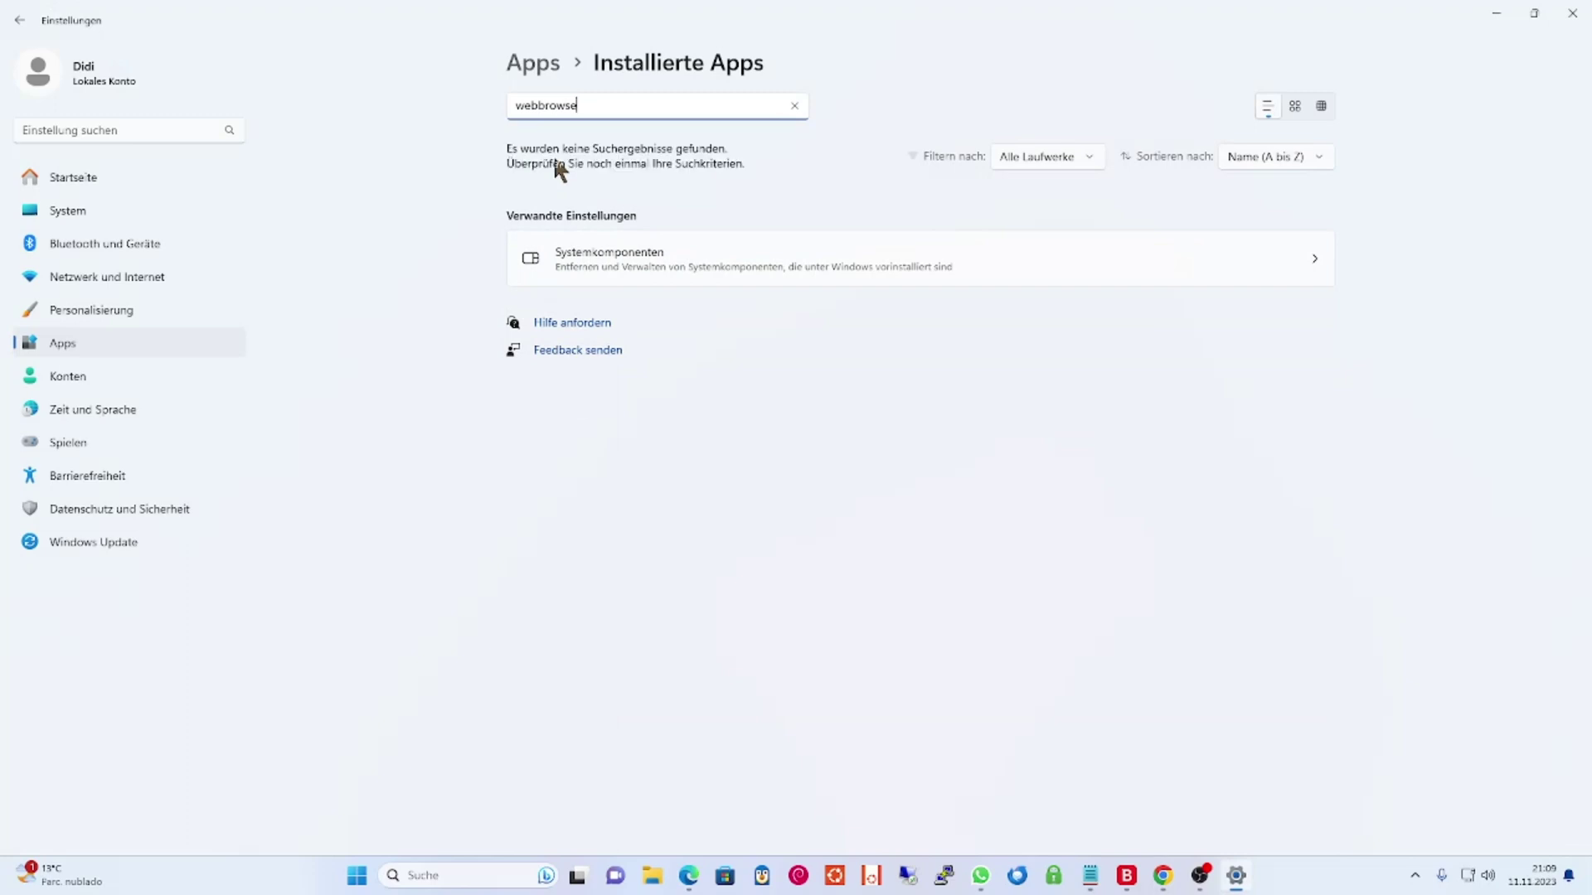
pyautogui.press('BackSpace')
pyautogui.press('BackSpace')
pyautogui.press('BackSpace')
pyautogui.press('BackSpace')
pyautogui.press('BackSpace')
pyautogui.press('BackSpace')
pyautogui.press('BackSpace')
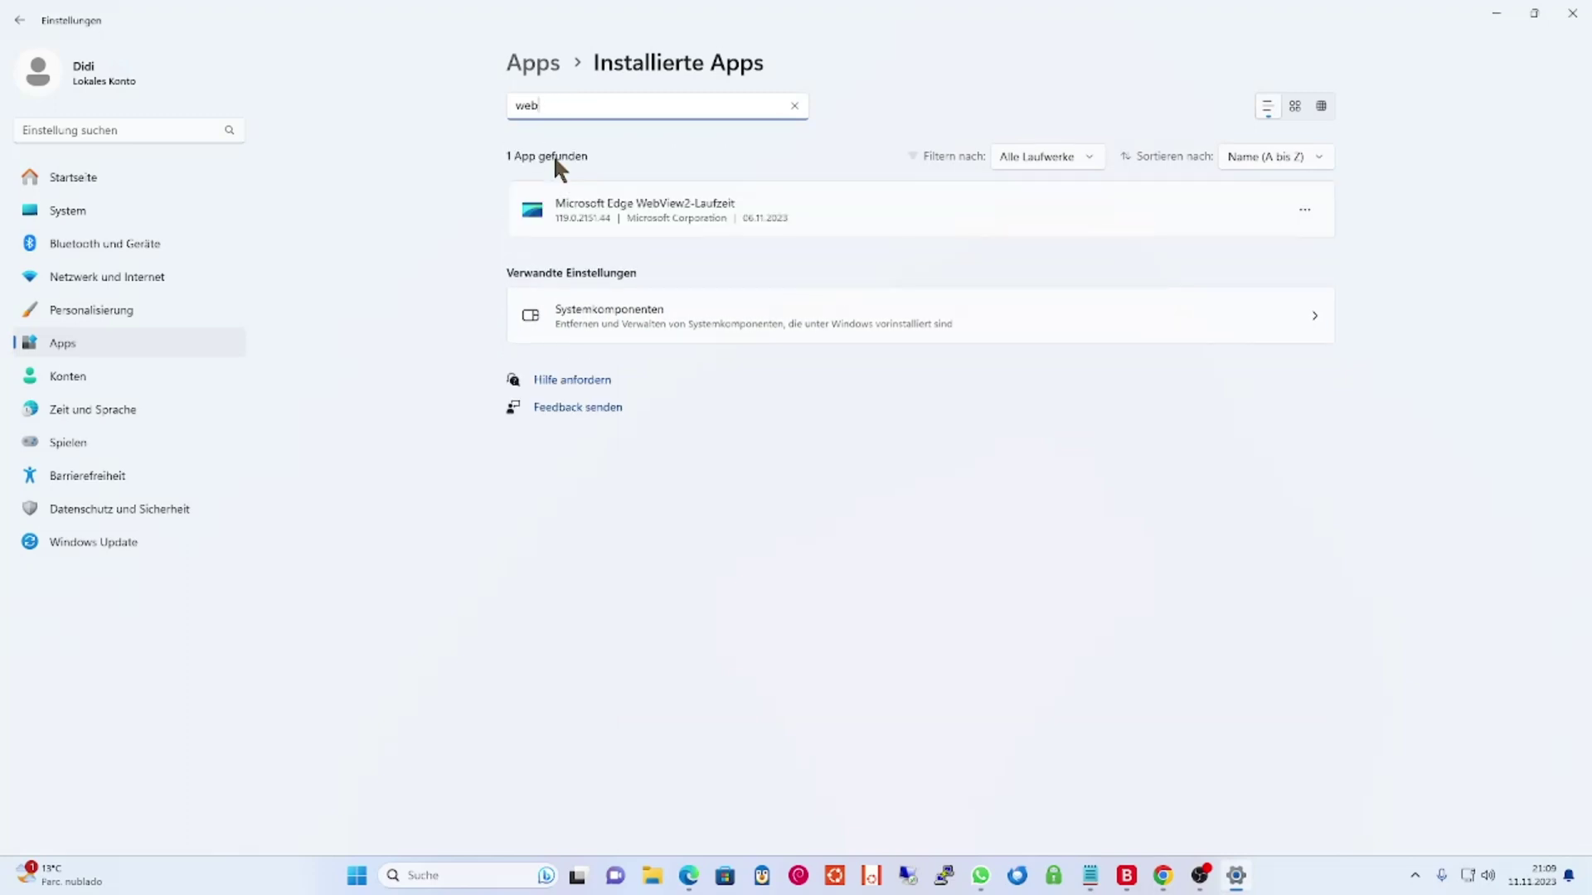
pyautogui.press('BackSpace')
pyautogui.press('BackSpace')
pyautogui.press('BackSpace')
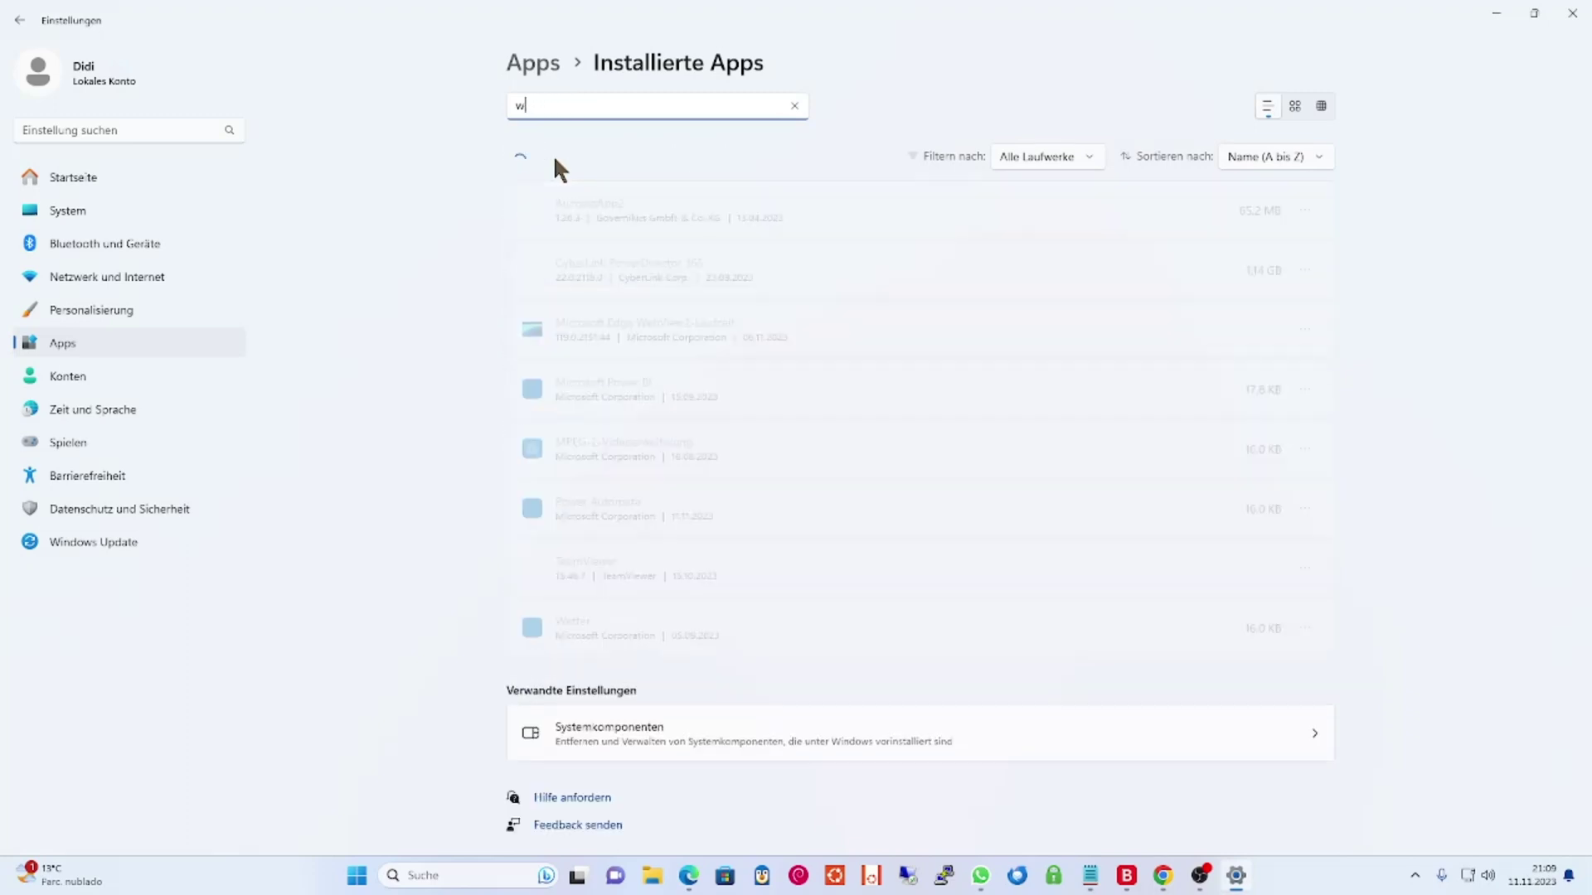
pyautogui.write('browser')
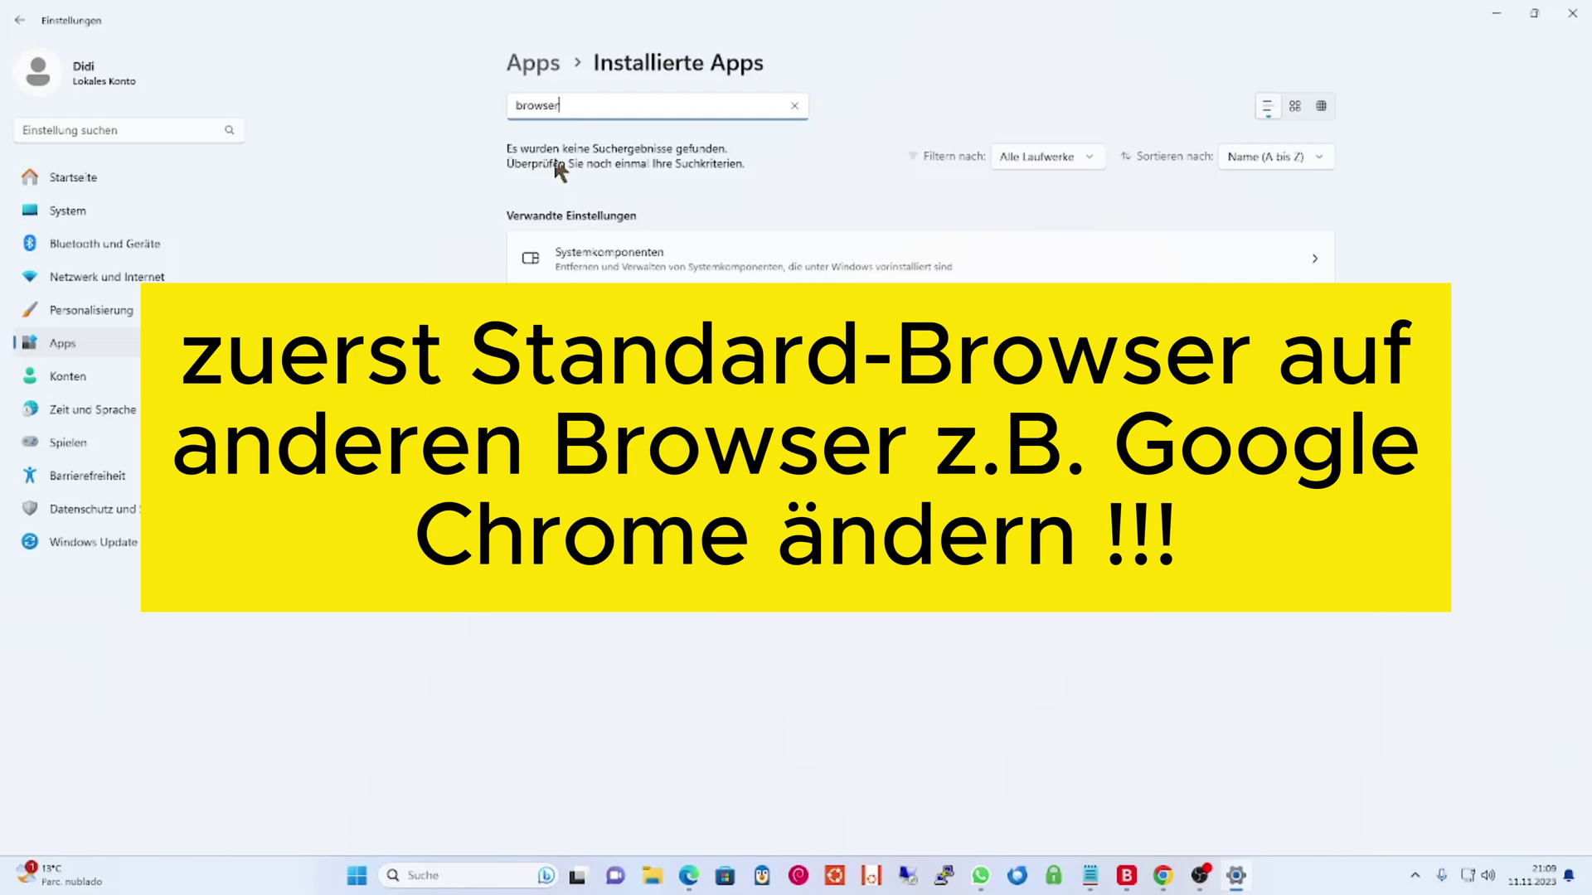
# Search all Windows settings for "webbrowser" and clear the search
pyautogui.click(62, 130)
pyautogui.write('webbrows')
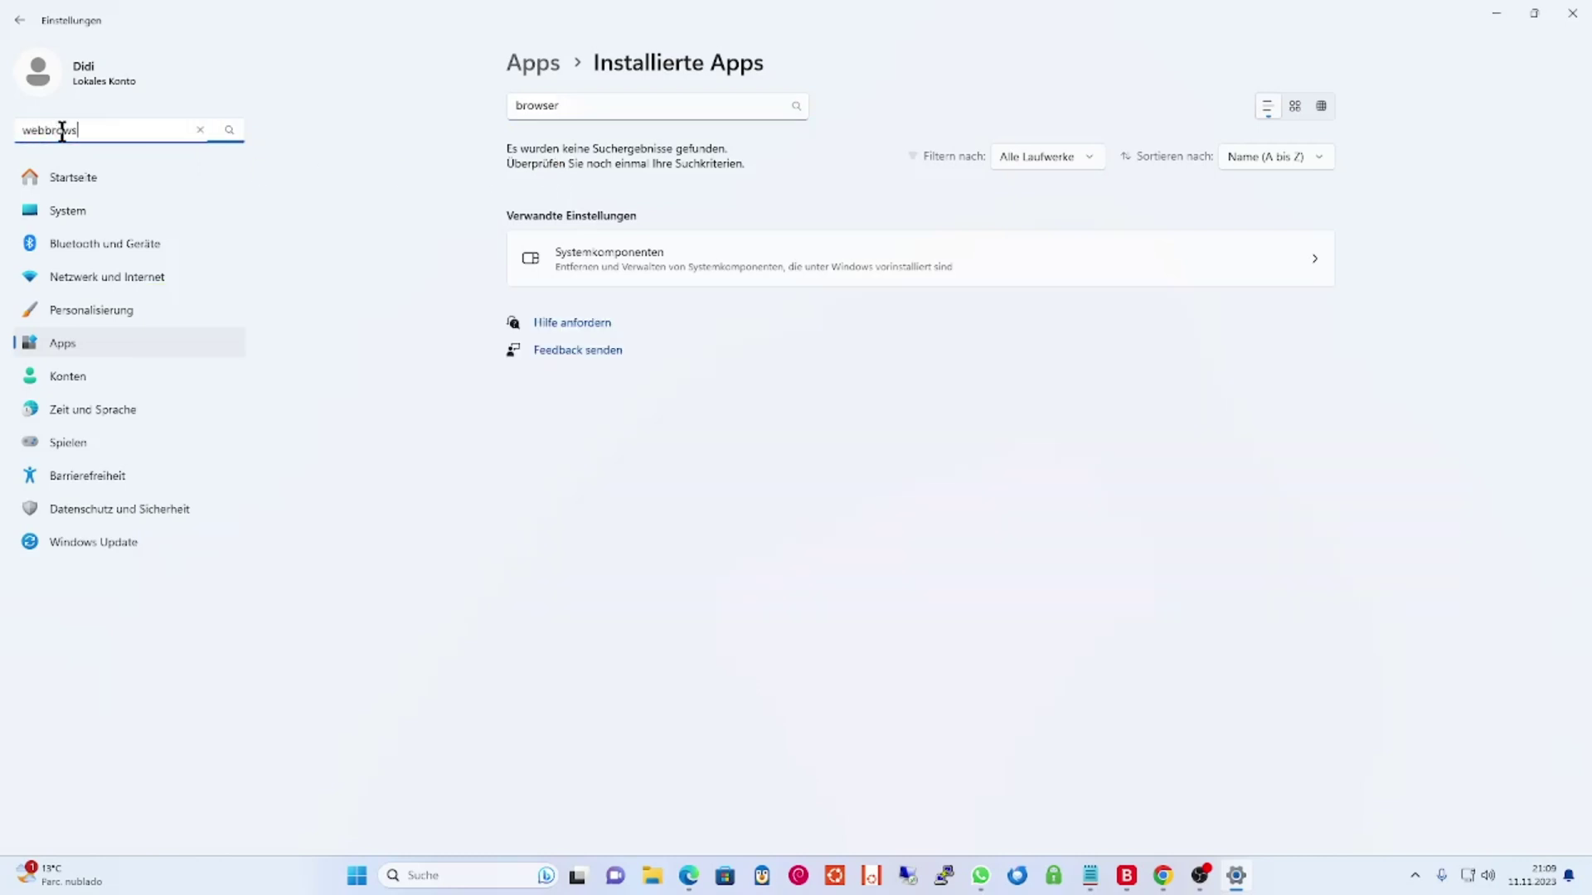
pyautogui.write('er')
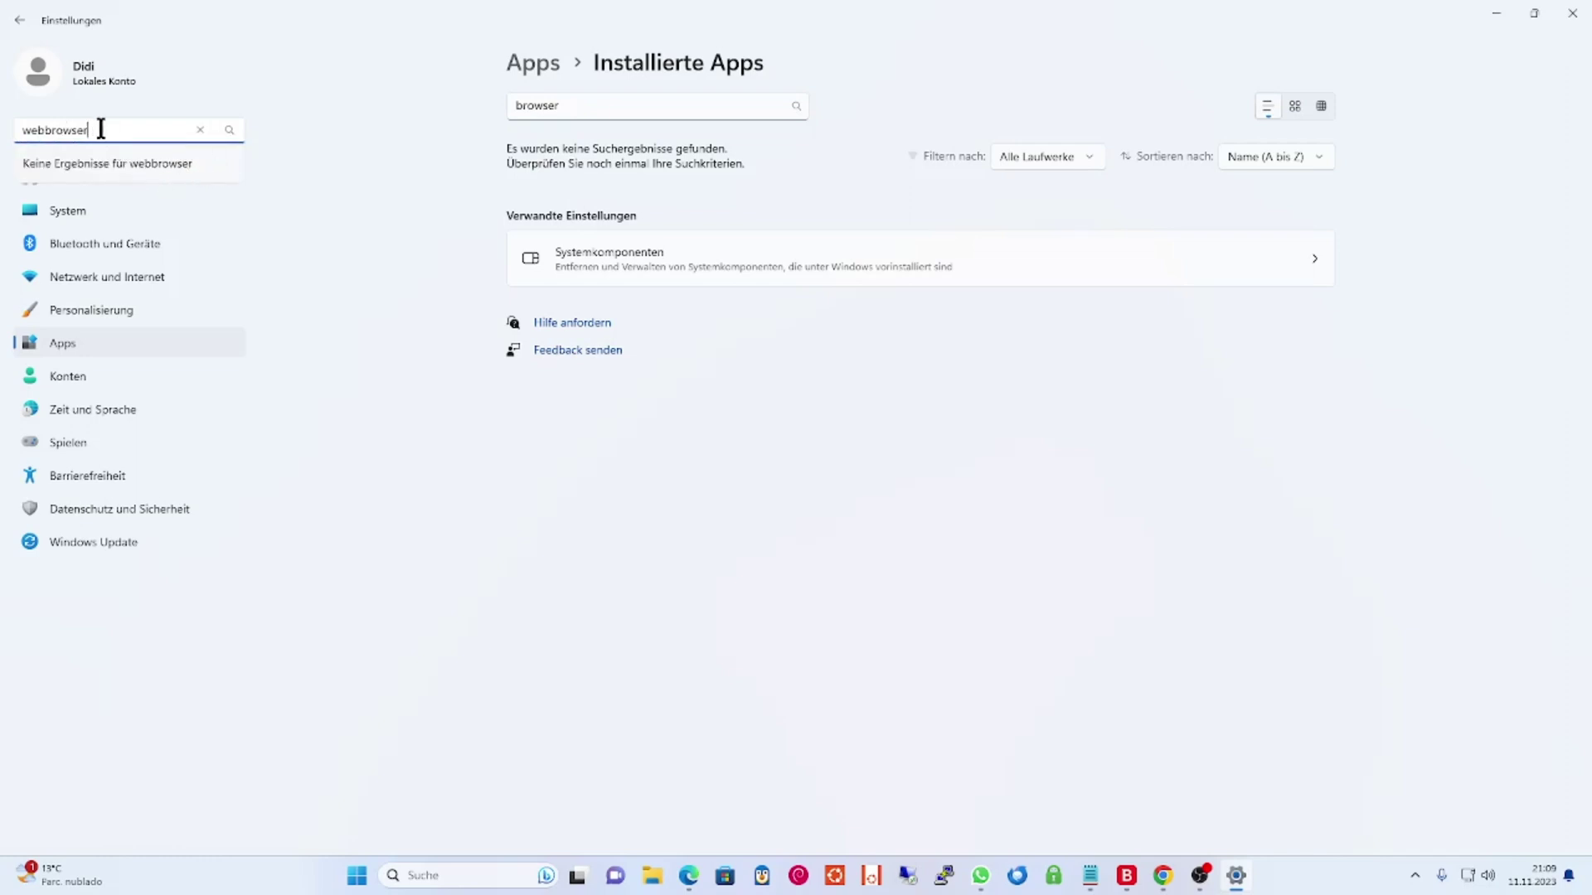
pyautogui.press('Escape')
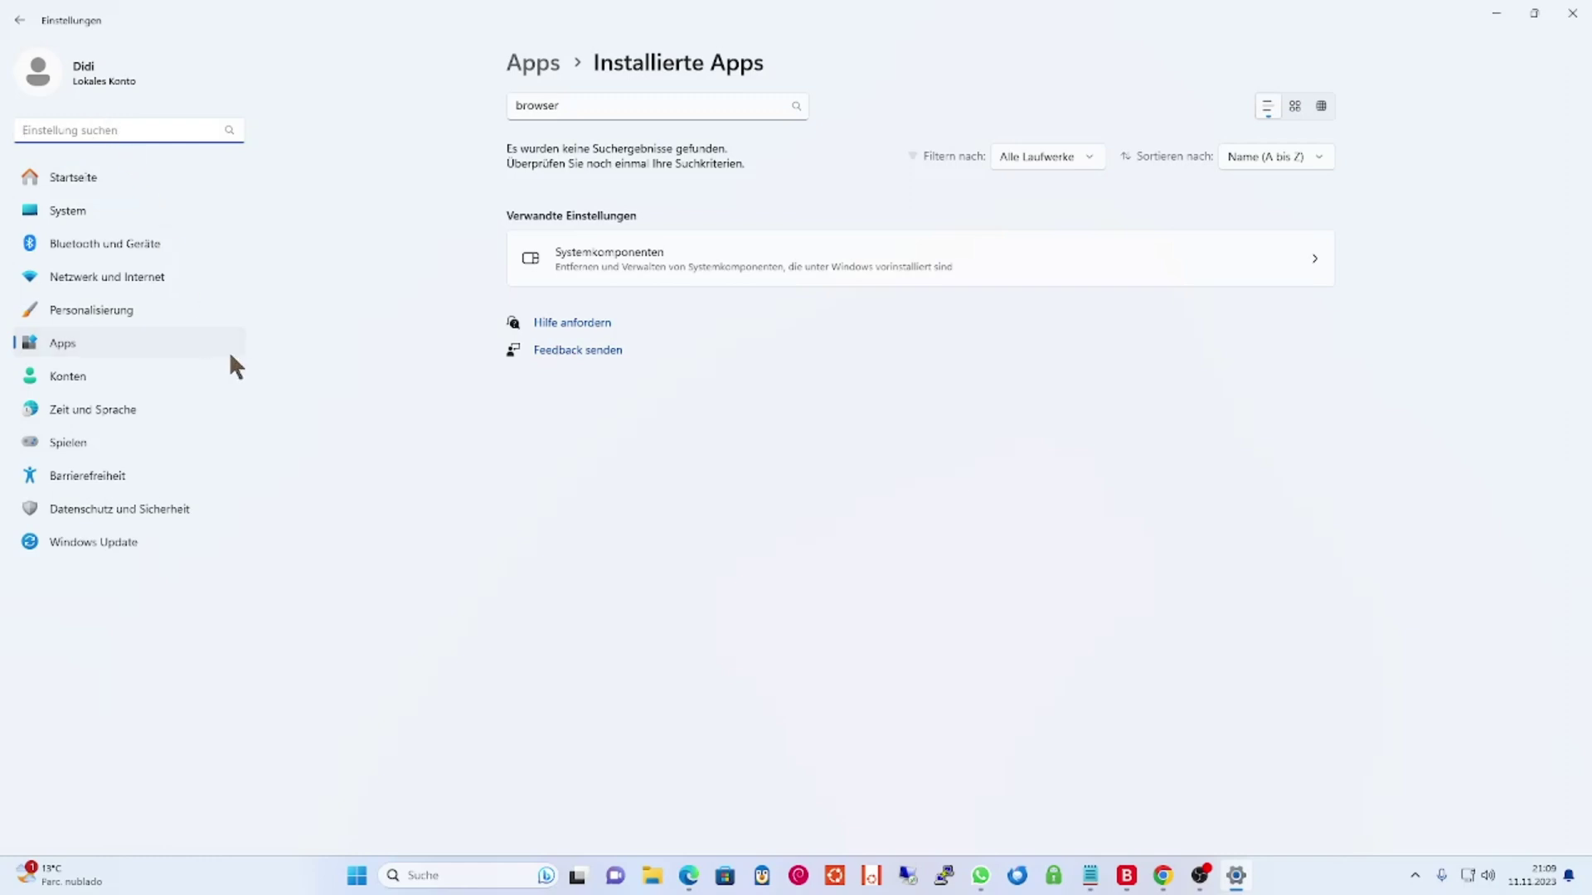
# Open the Standard-Apps settings, search the application defaults for "web" and "browser", and clear the search
pyautogui.click(47, 344)
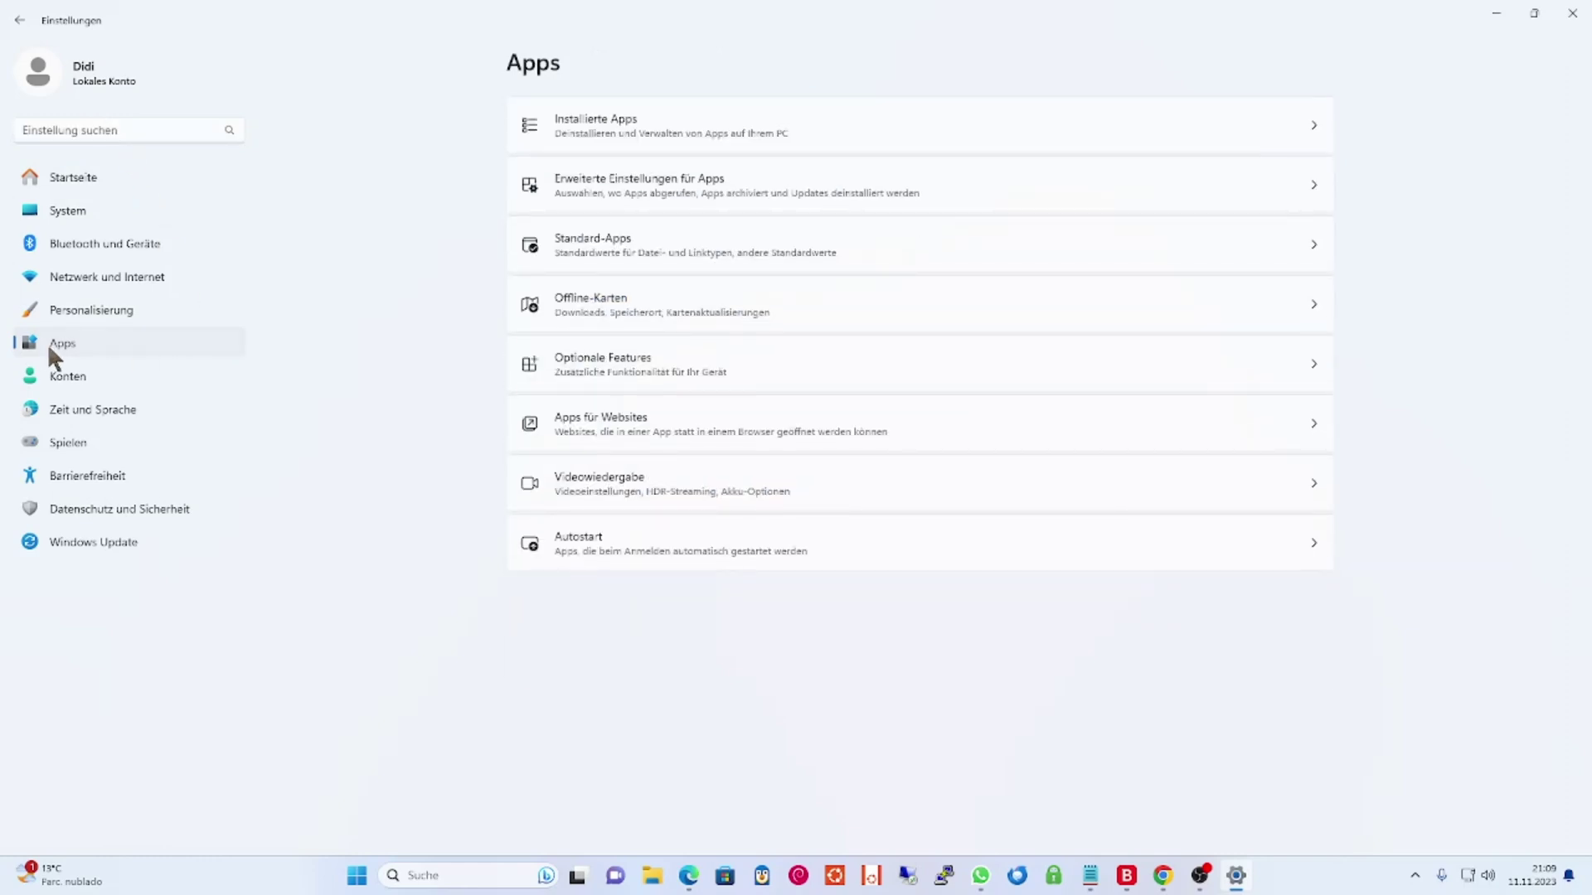
pyautogui.click(598, 240)
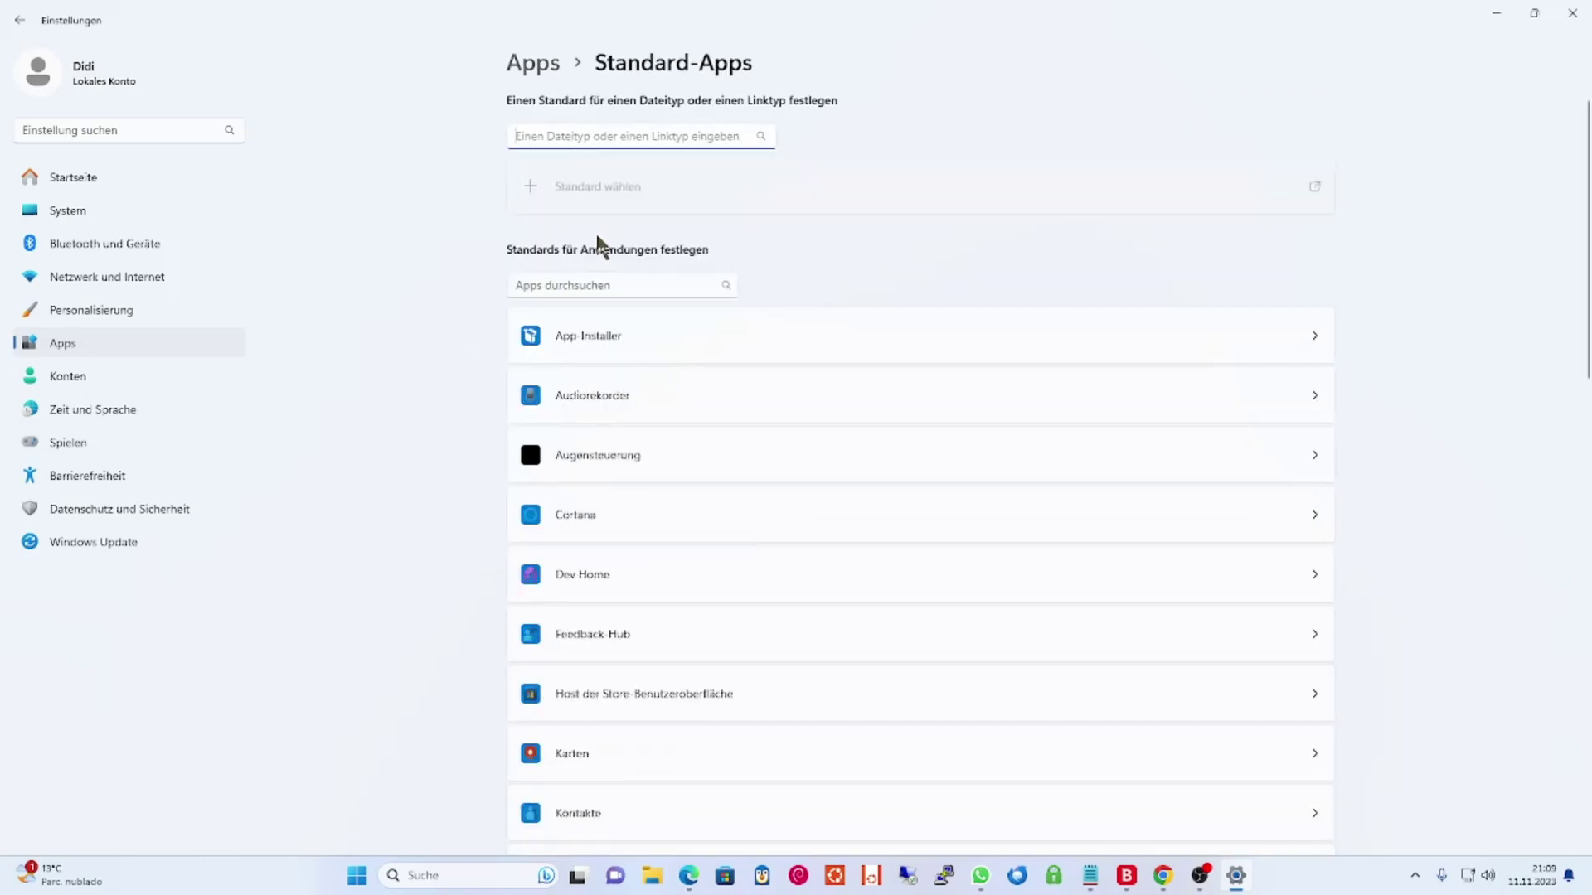
pyautogui.click(618, 285)
pyautogui.write('web')
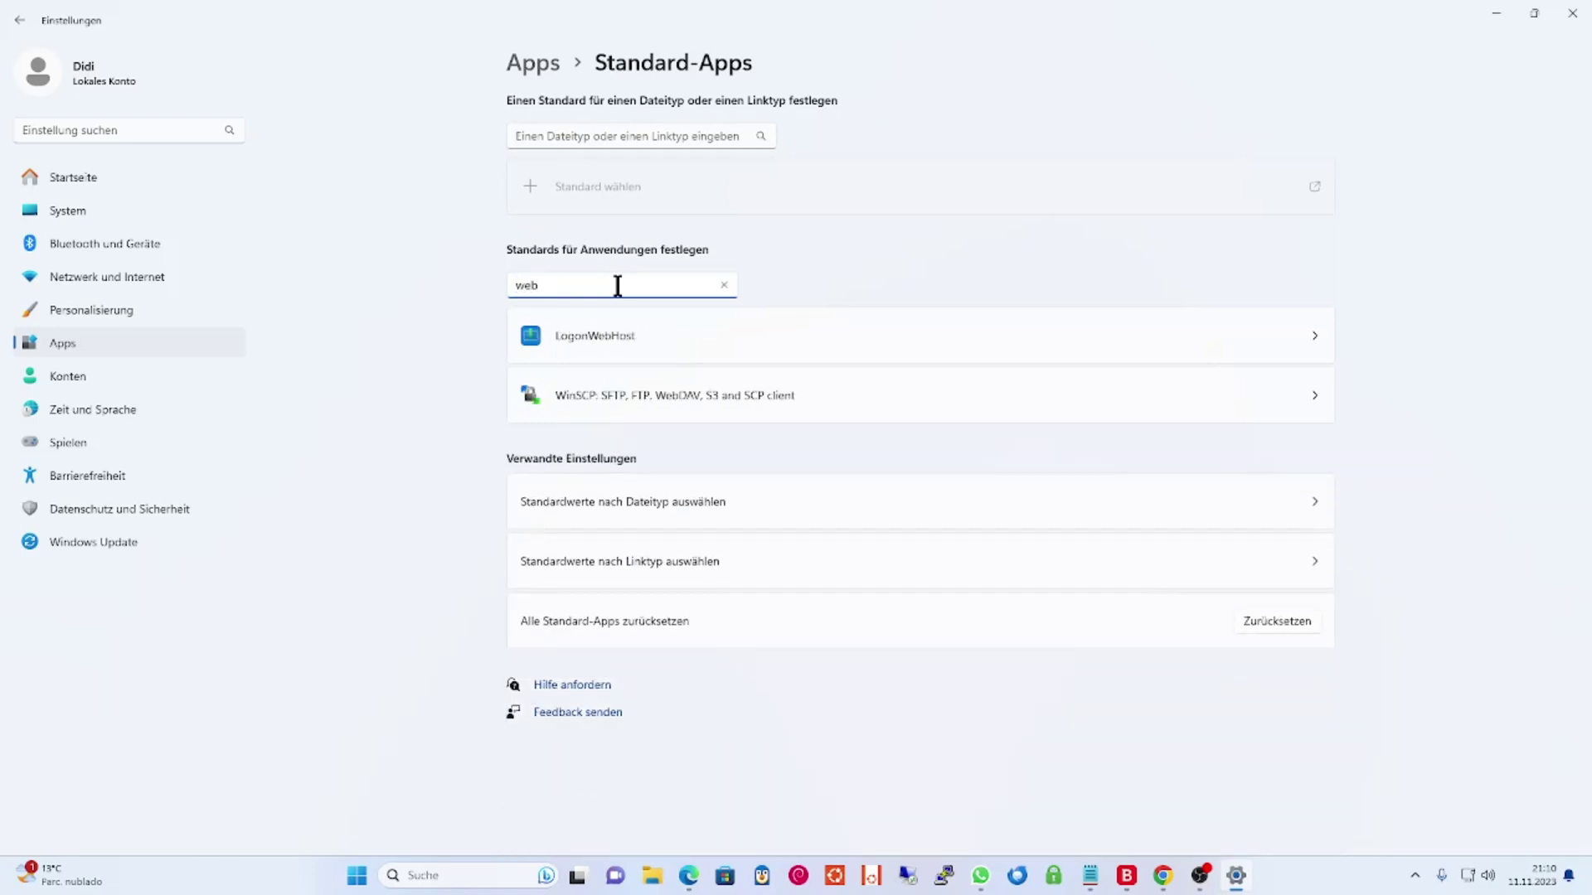
pyautogui.press('BackSpace')
pyautogui.press('BackSpace')
pyautogui.press('BackSpace')
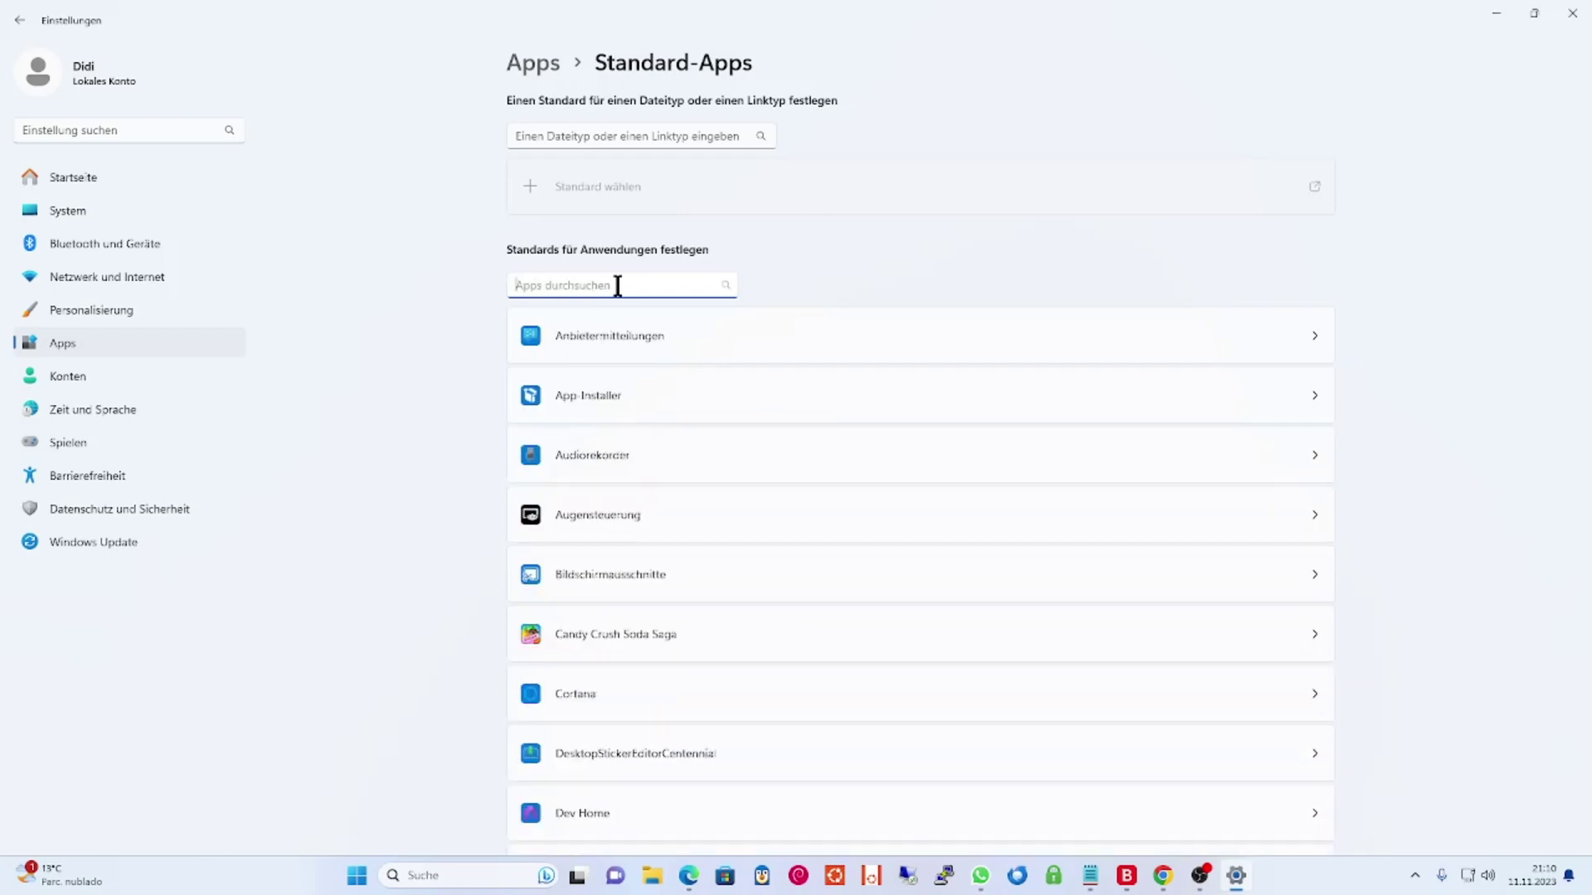
pyautogui.write('browser')
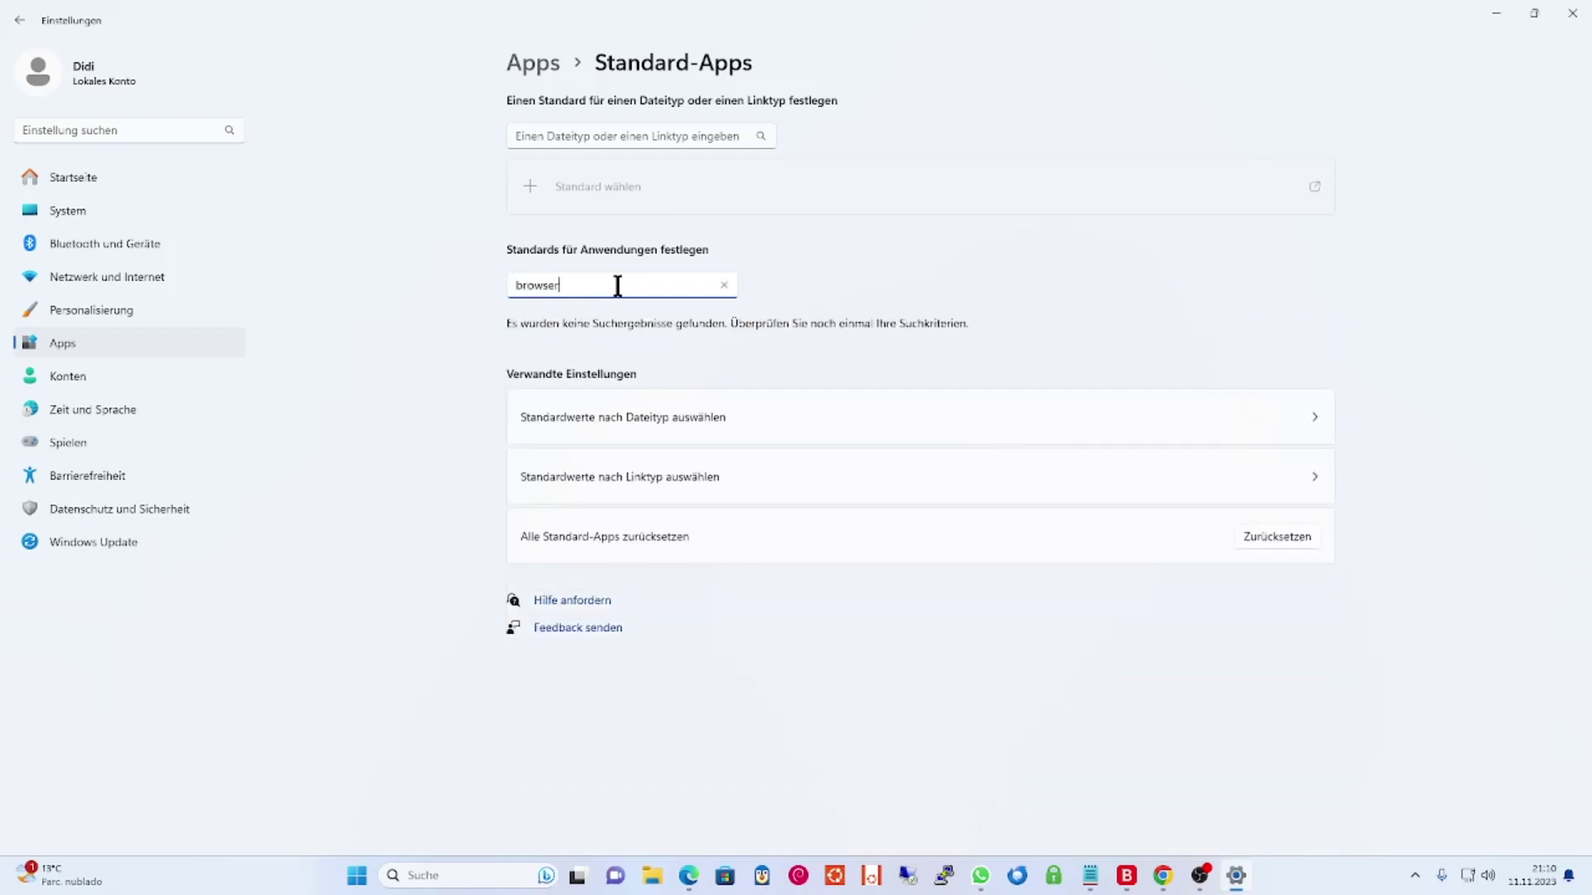
pyautogui.press('BackSpace')
pyautogui.press('BackSpace')
pyautogui.press('BackSpace')
pyautogui.press('BackSpace')
pyautogui.press('BackSpace')
pyautogui.press('BackSpace')
pyautogui.press('BackSpace')
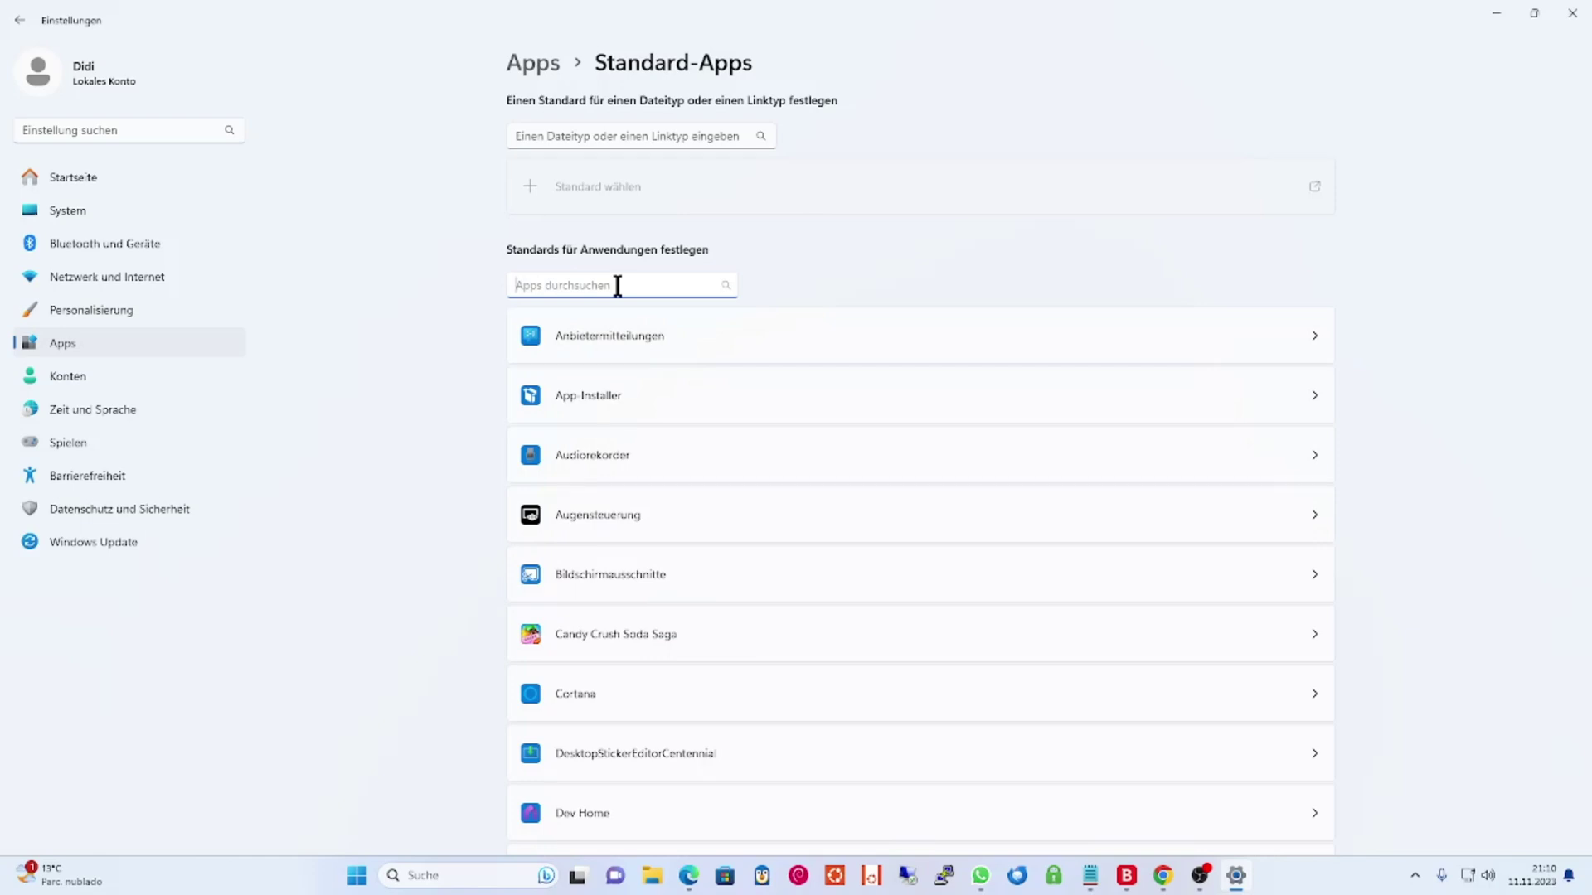
# Open the Google Chrome entry in the Standard-Apps list and set Chrome as the default browser
pyautogui.scroll(-2, 835, 655)
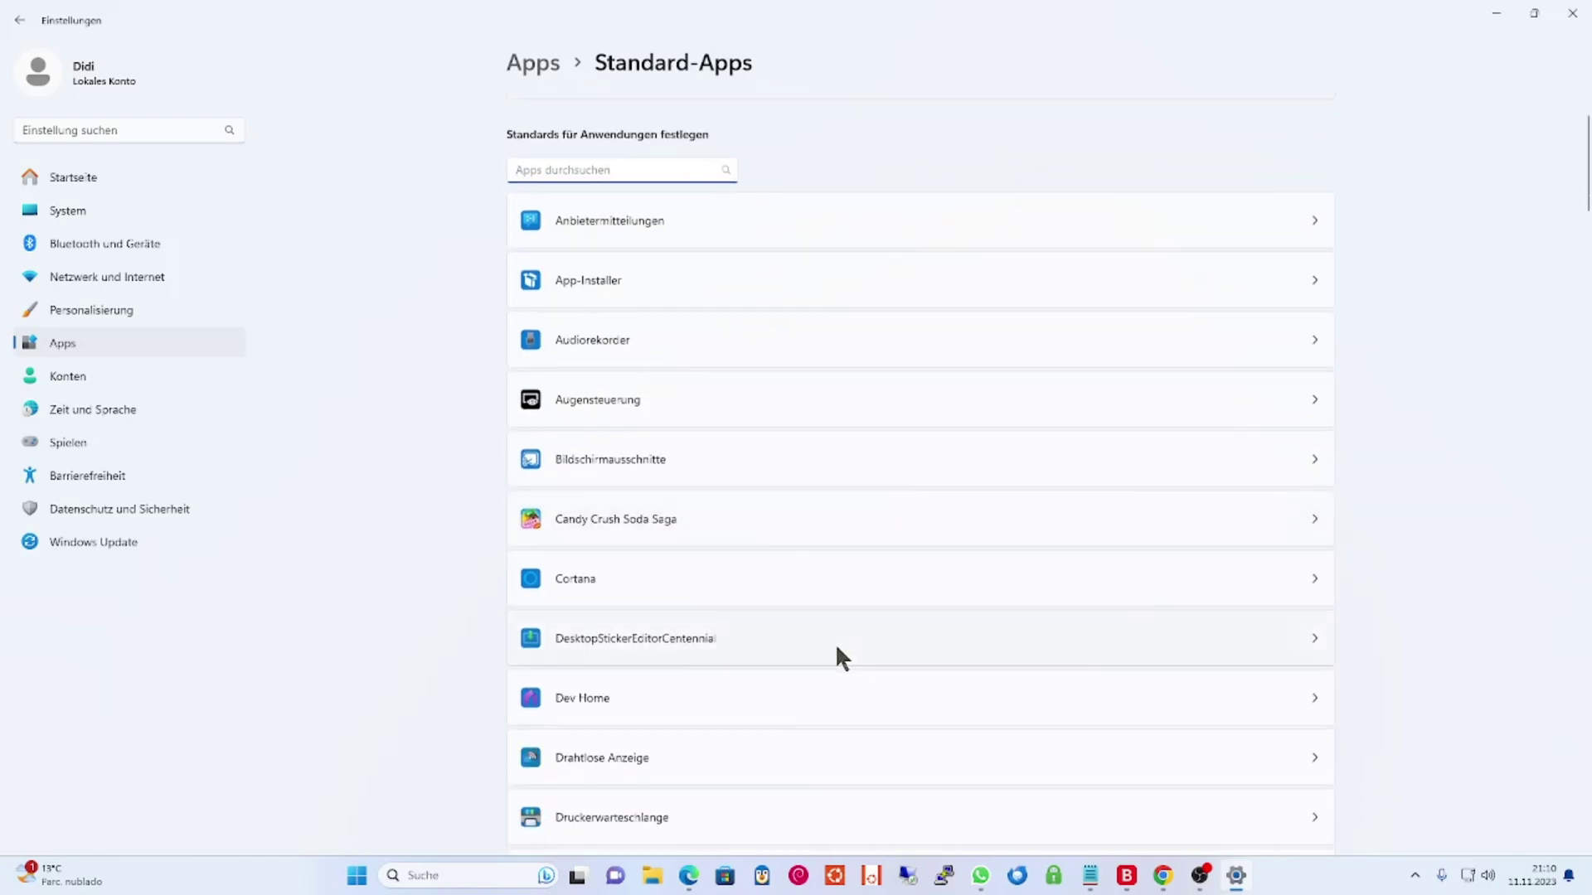
pyautogui.scroll(-4, 837, 655)
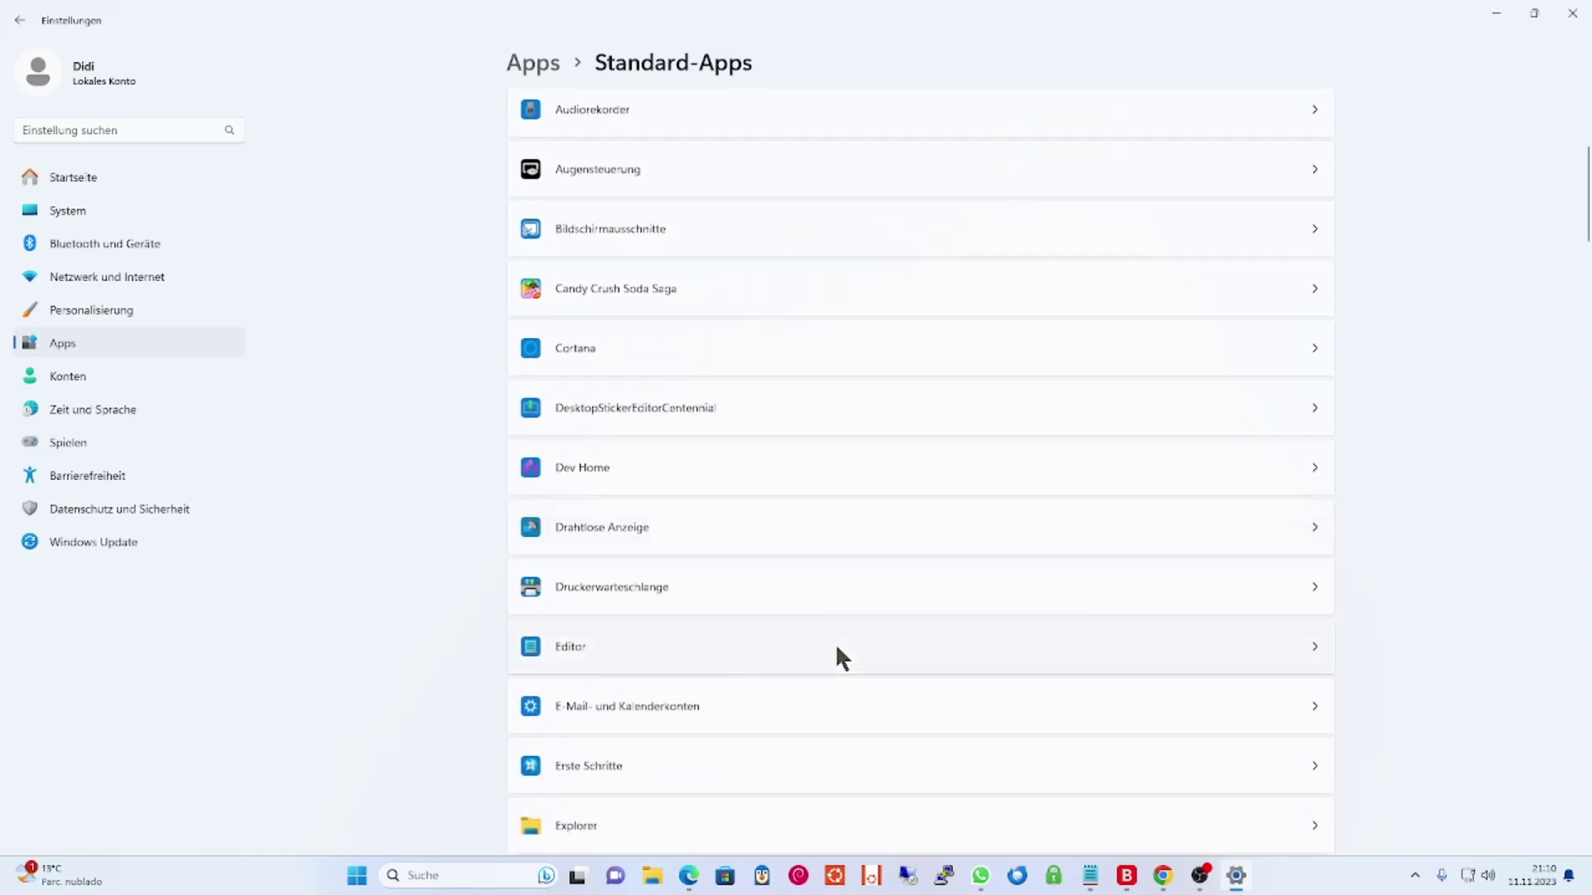
pyautogui.scroll(-4, 835, 651)
pyautogui.scroll(-4, 836, 651)
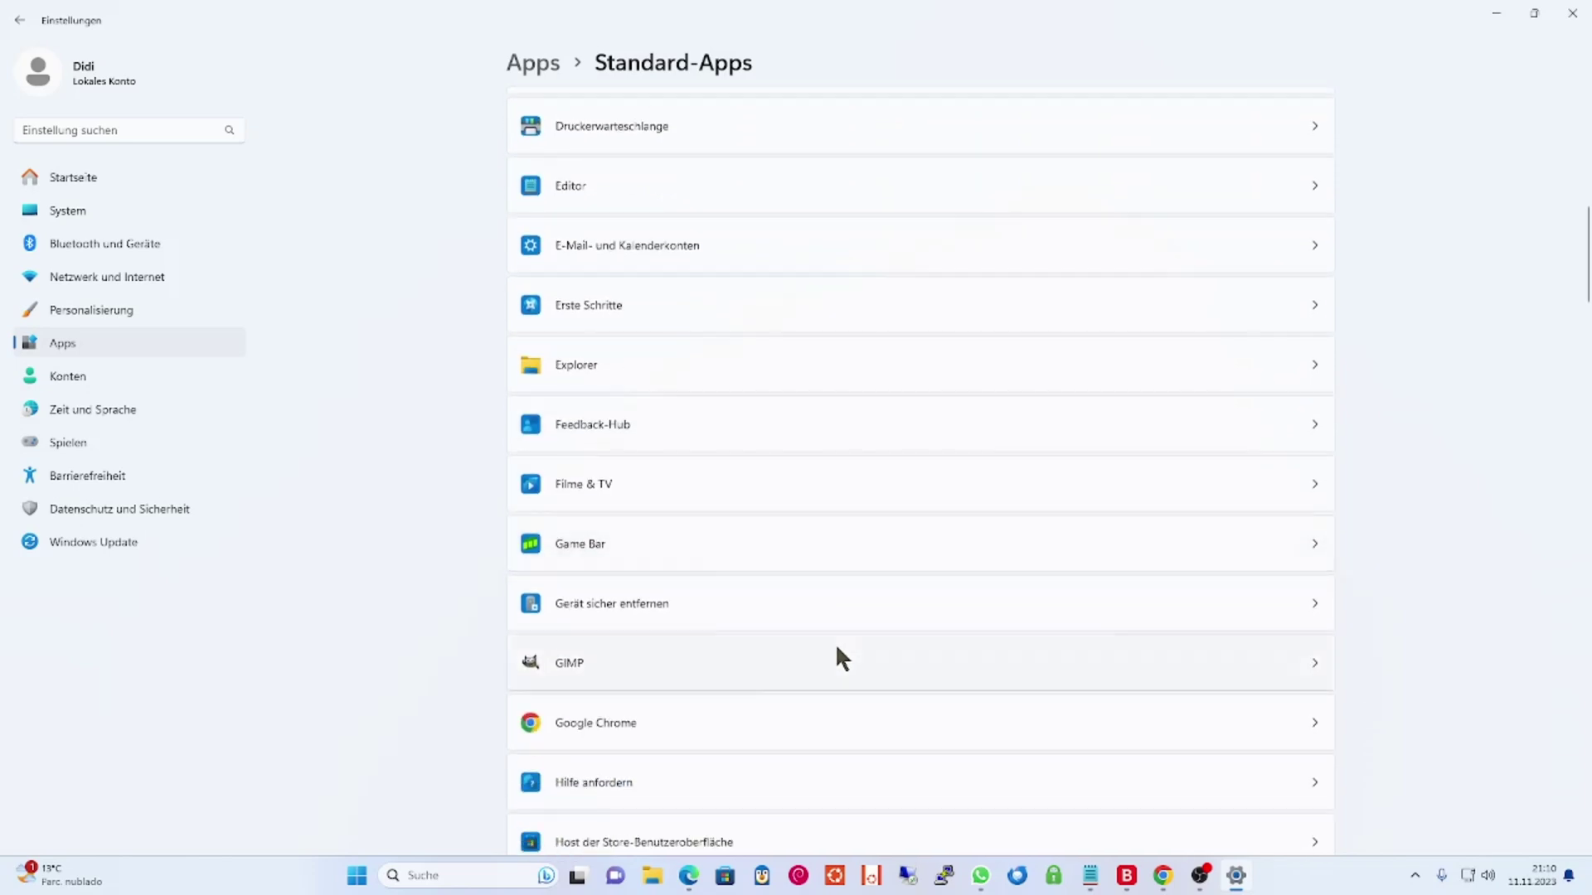
pyautogui.scroll(-4, 835, 655)
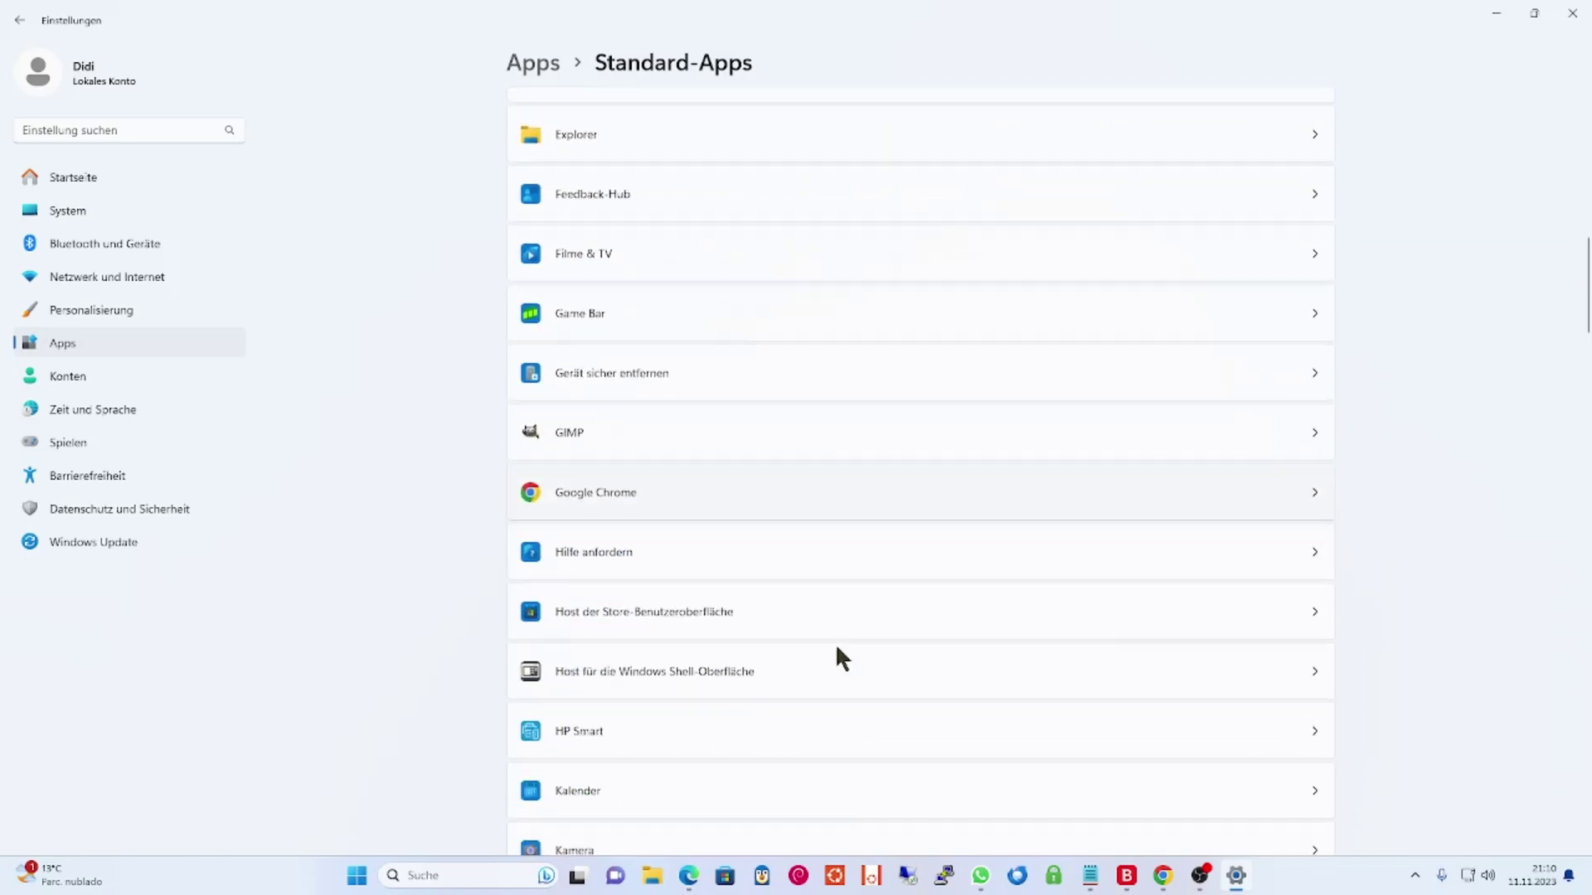
pyautogui.click(1312, 493)
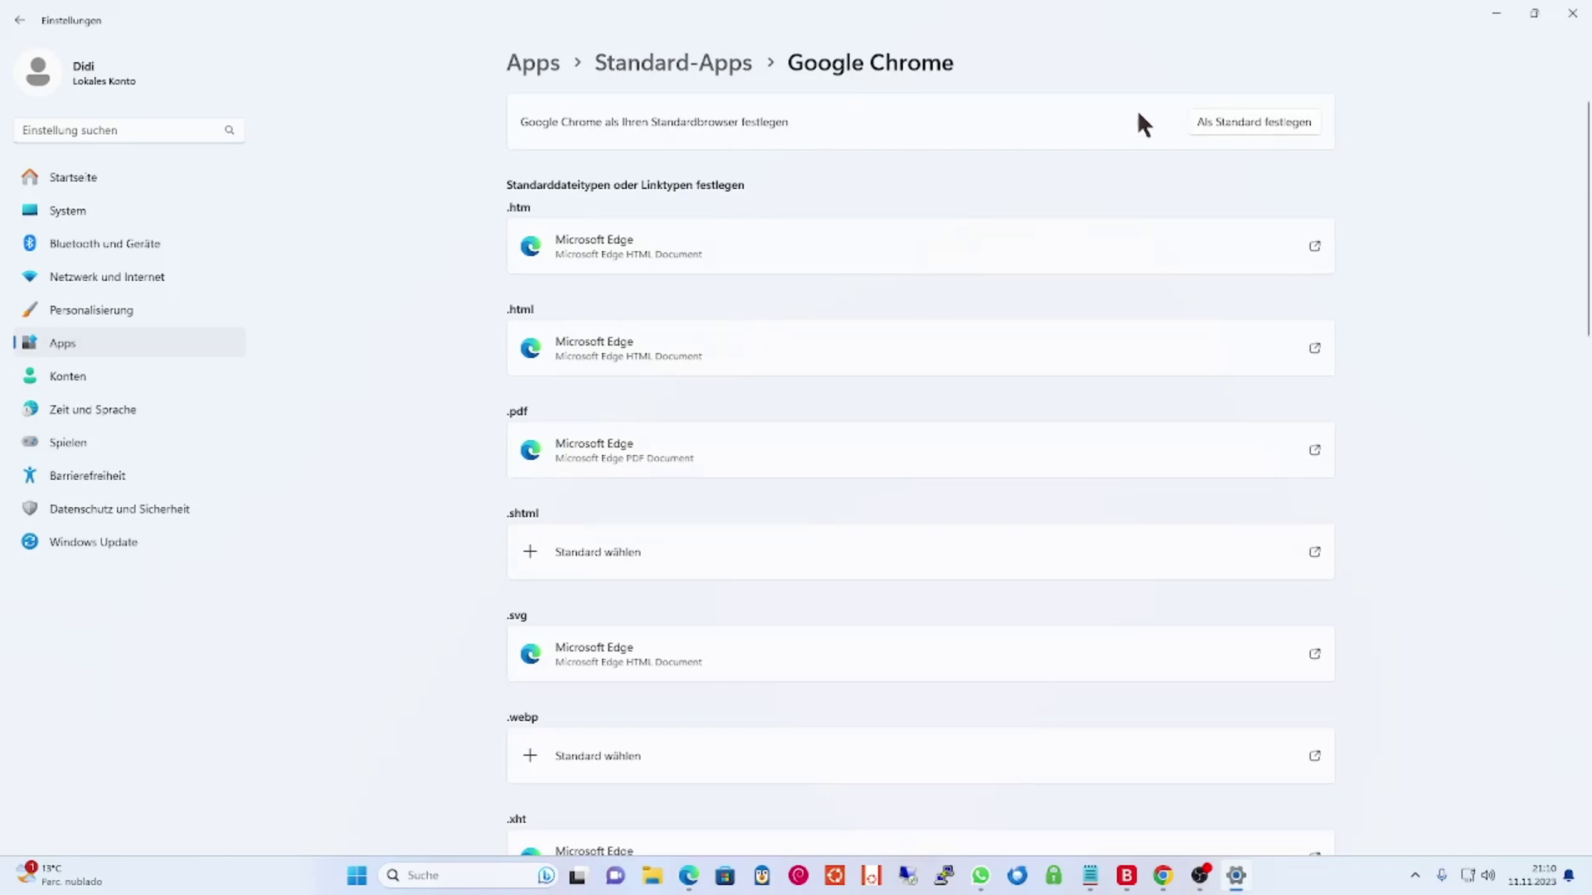
pyautogui.click(1230, 124)
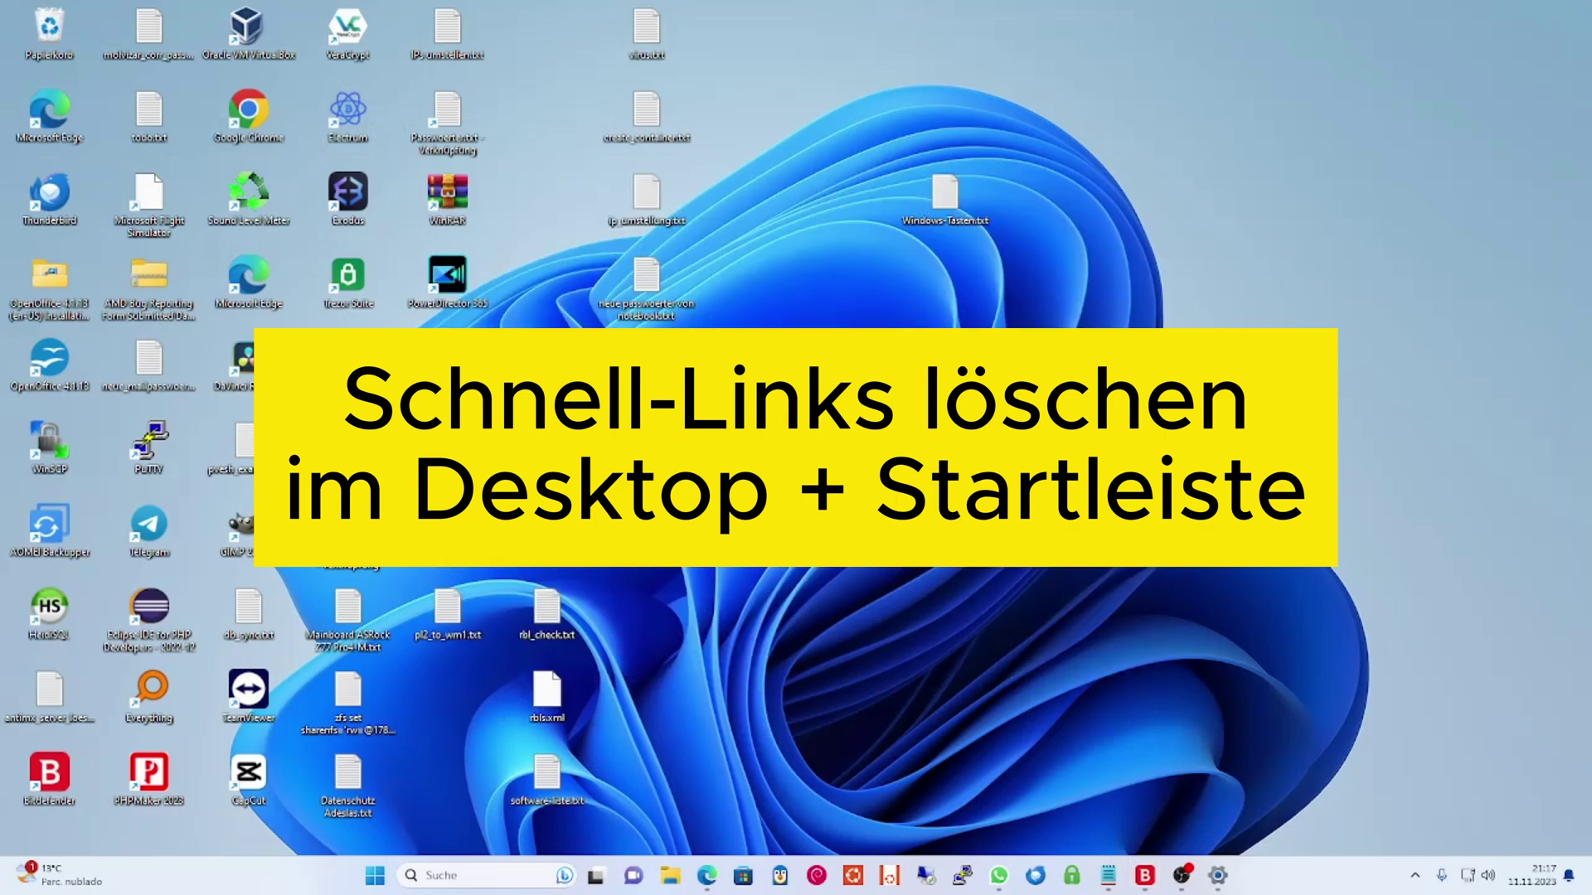
# Delete both Microsoft Edge shortcuts from the desktop
pyautogui.click(262, 290)
pyautogui.press('Delete')
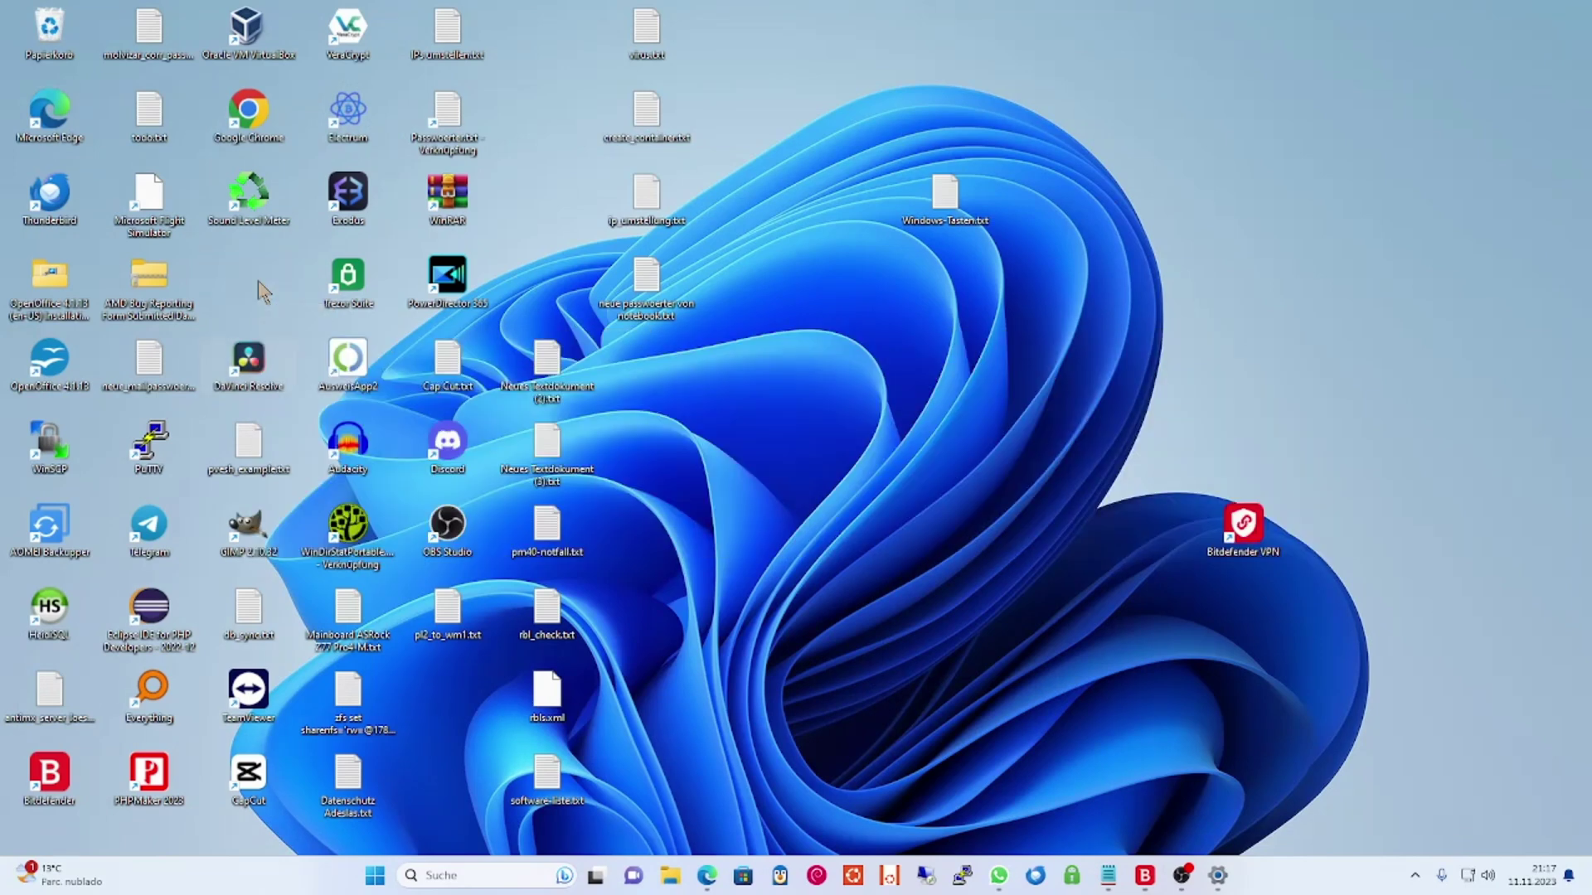
pyautogui.click(58, 122)
pyautogui.press('Delete')
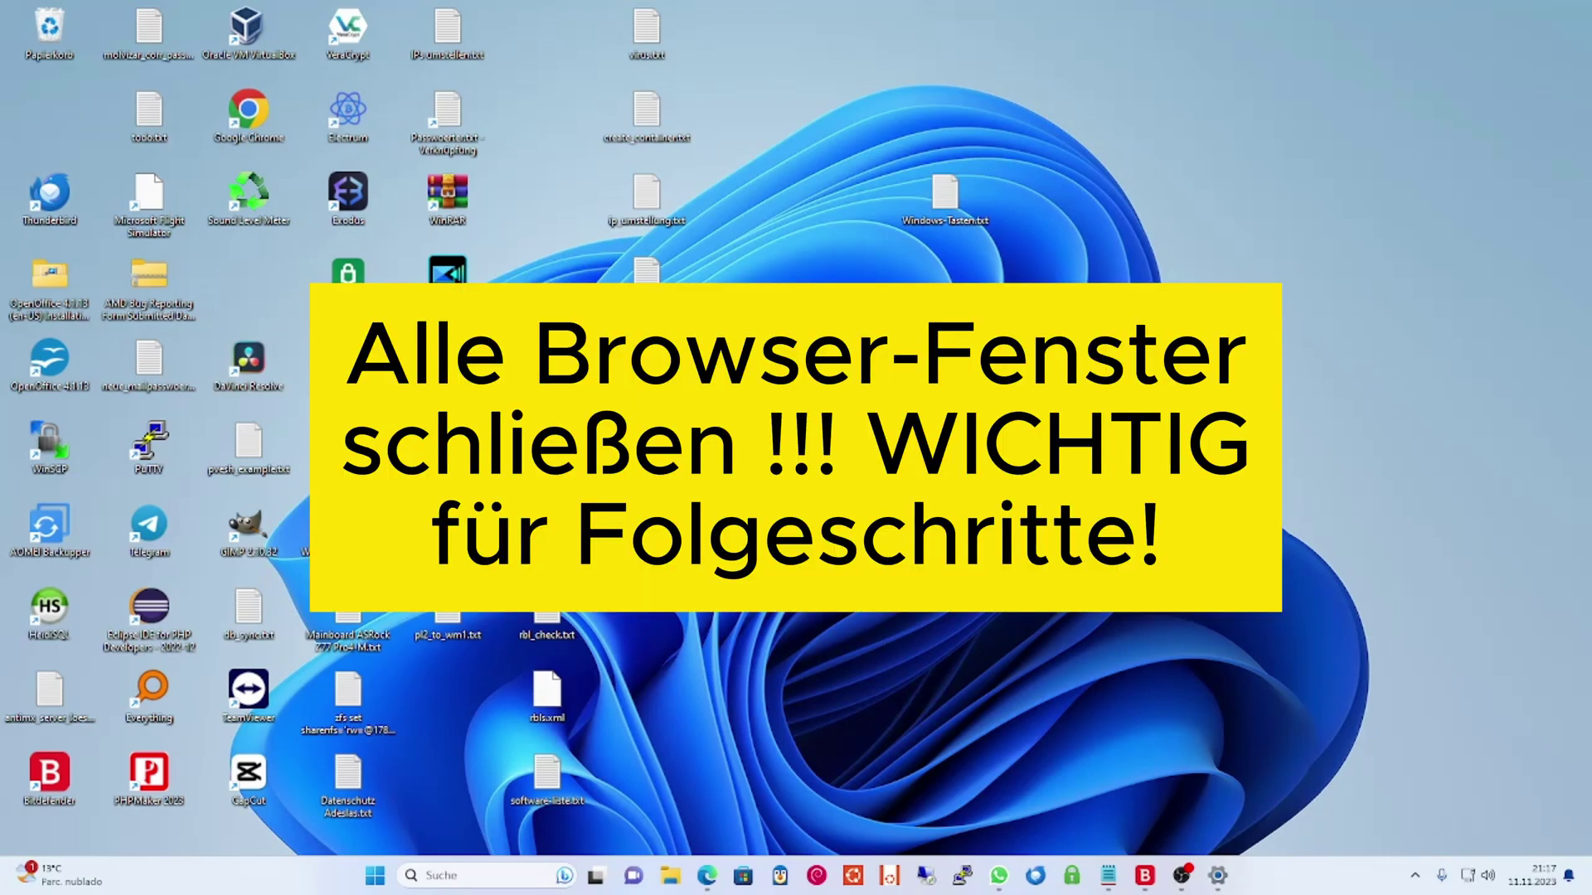
# Close the open Microsoft Edge window and unpin Edge from the taskbar
pyautogui.rightClick(704, 884)
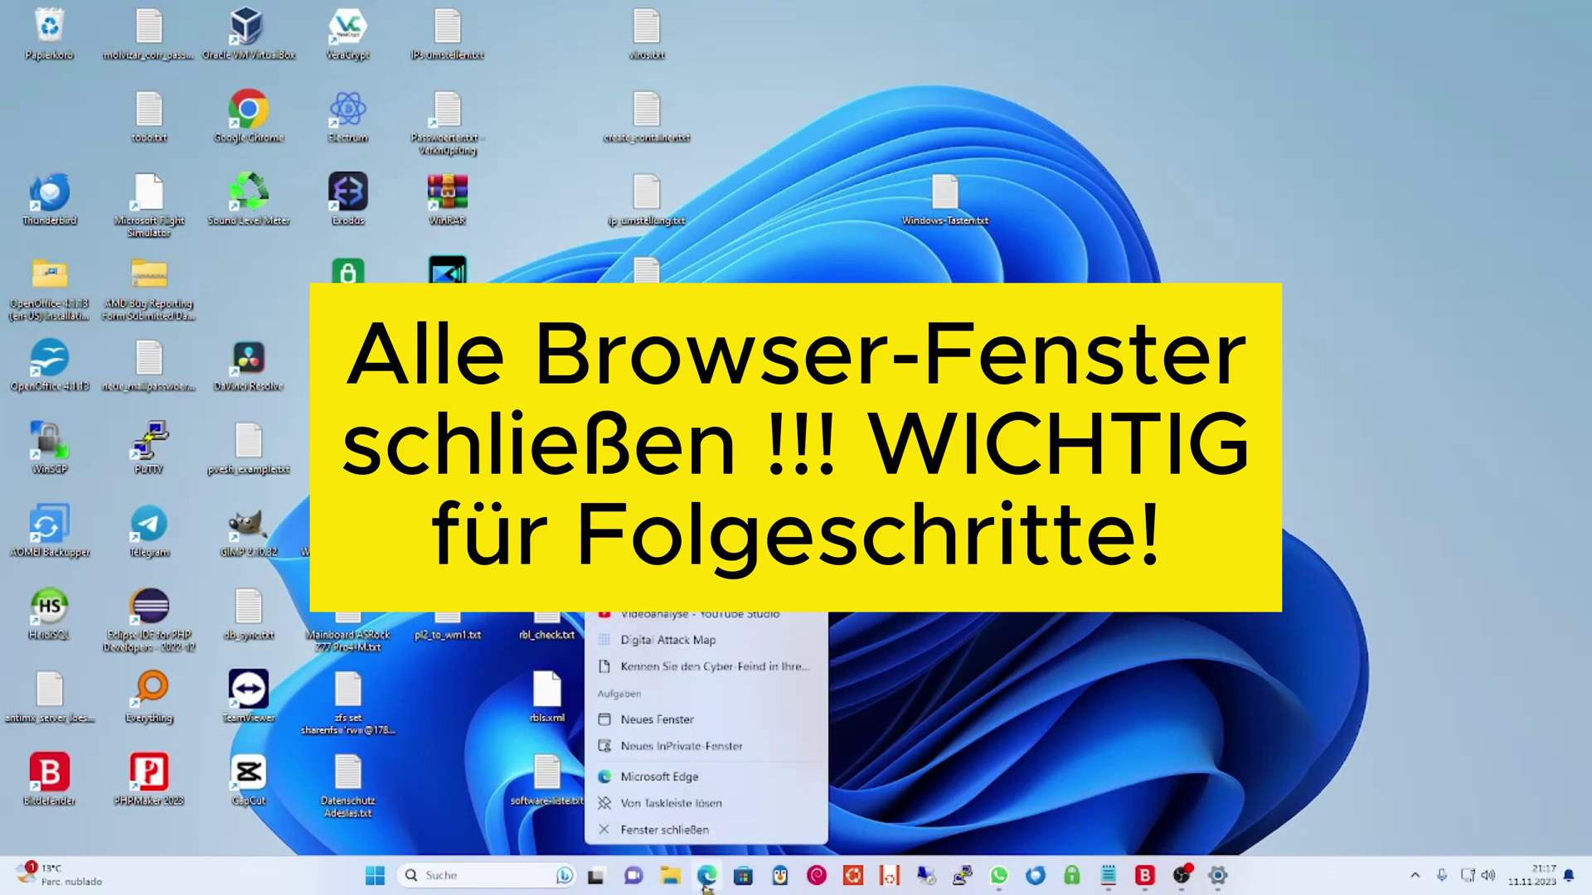
pyautogui.click(689, 834)
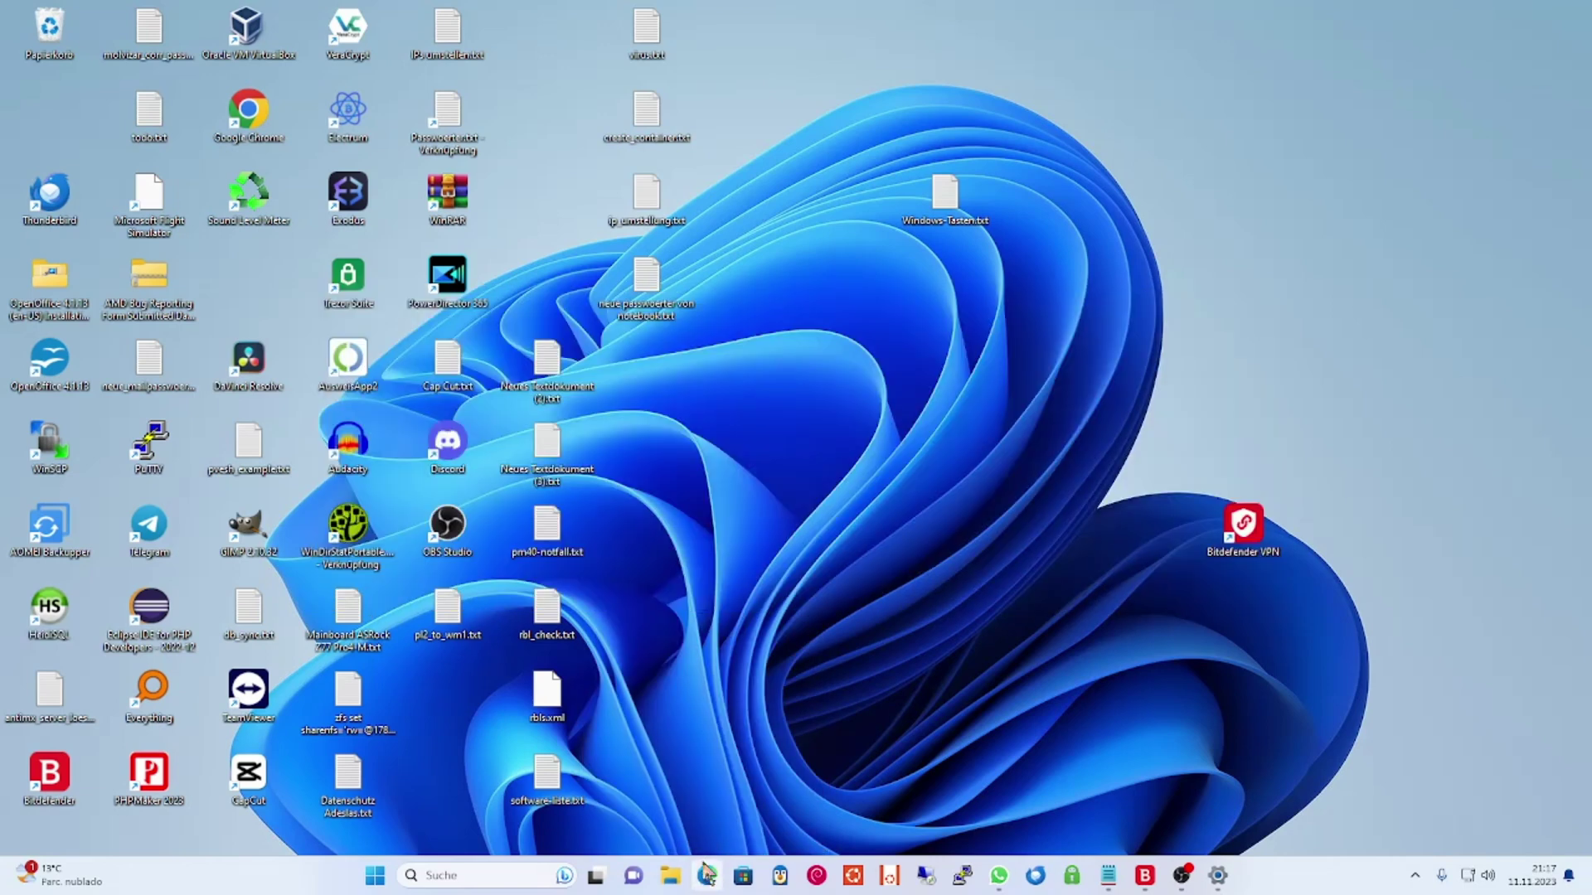
pyautogui.rightClick(708, 884)
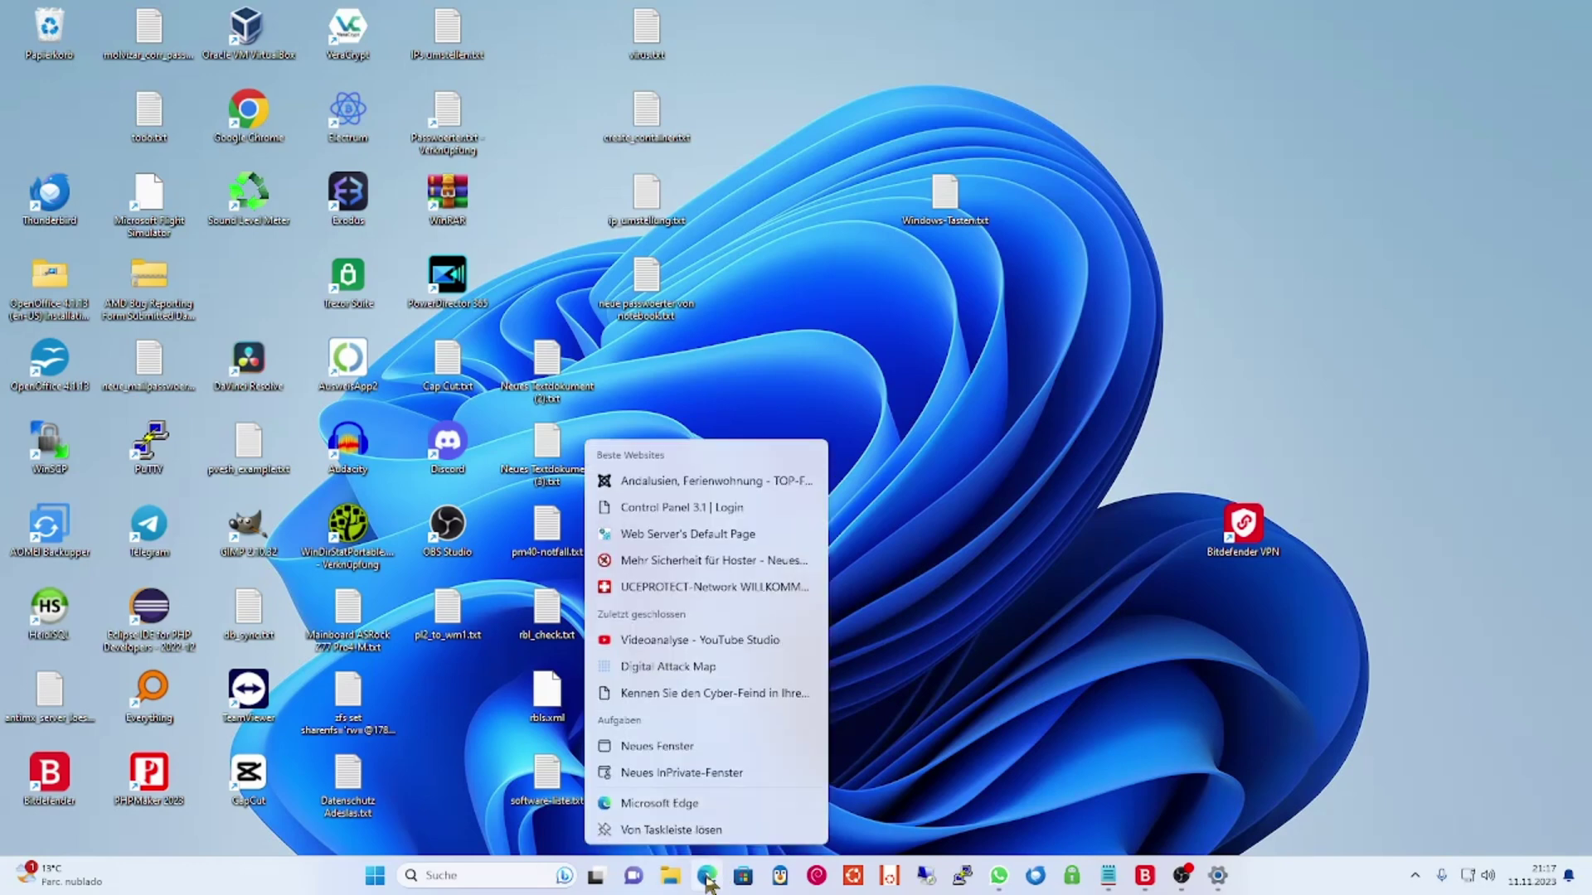
pyautogui.click(696, 833)
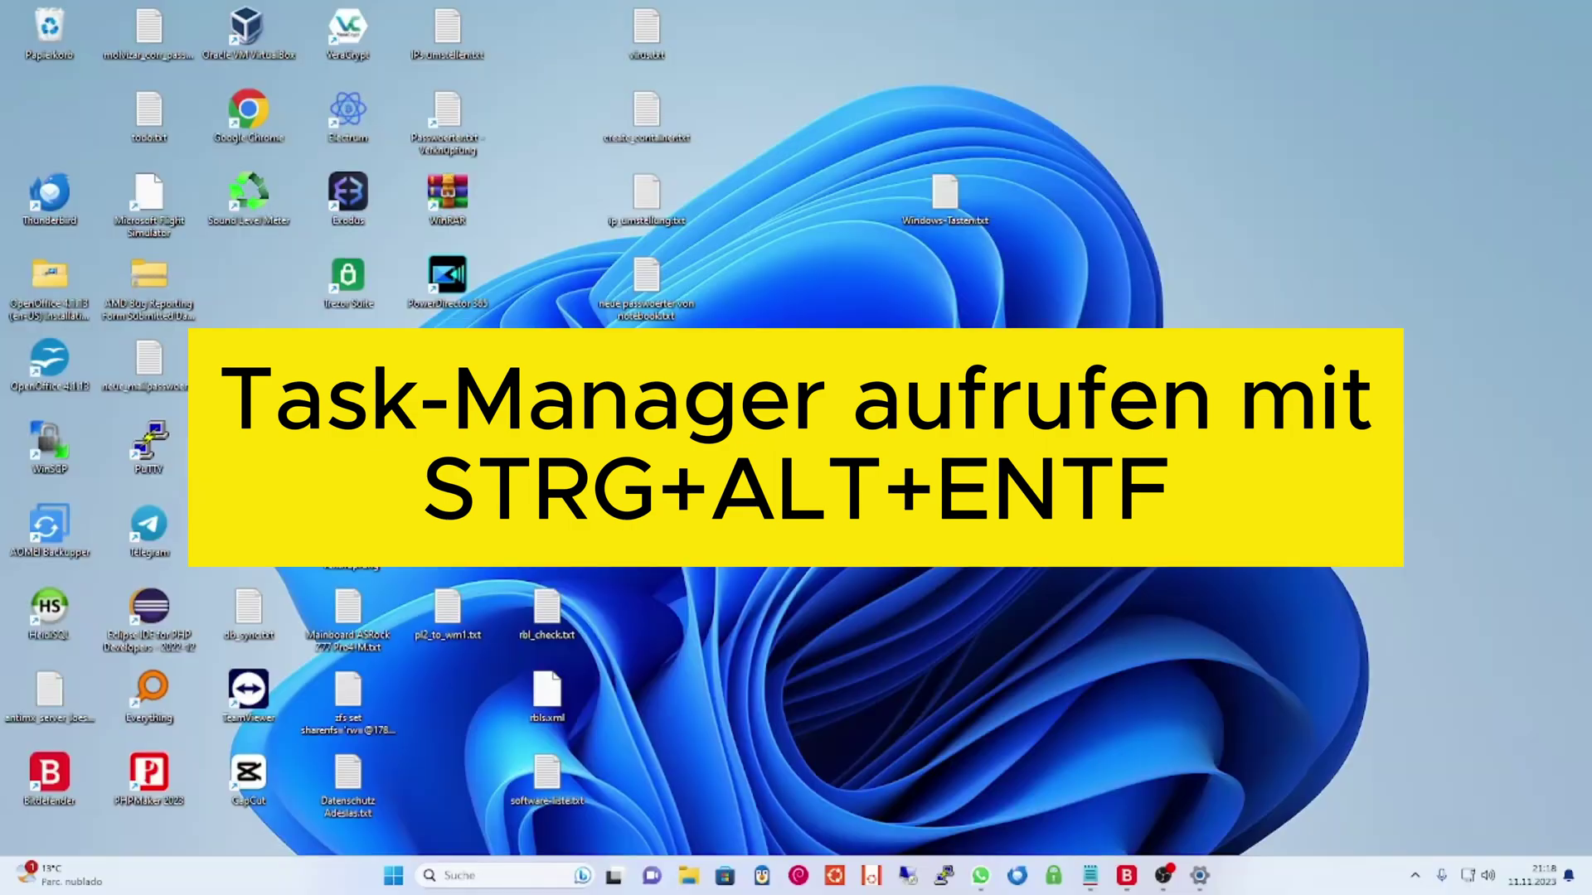
# Search the Task Manager processes for "edge" and end the Microsoft Edge tasks, checking the subprocesses of Widgets.exe
pyautogui.hotkey('ctrl', 'shift', 'Escape')
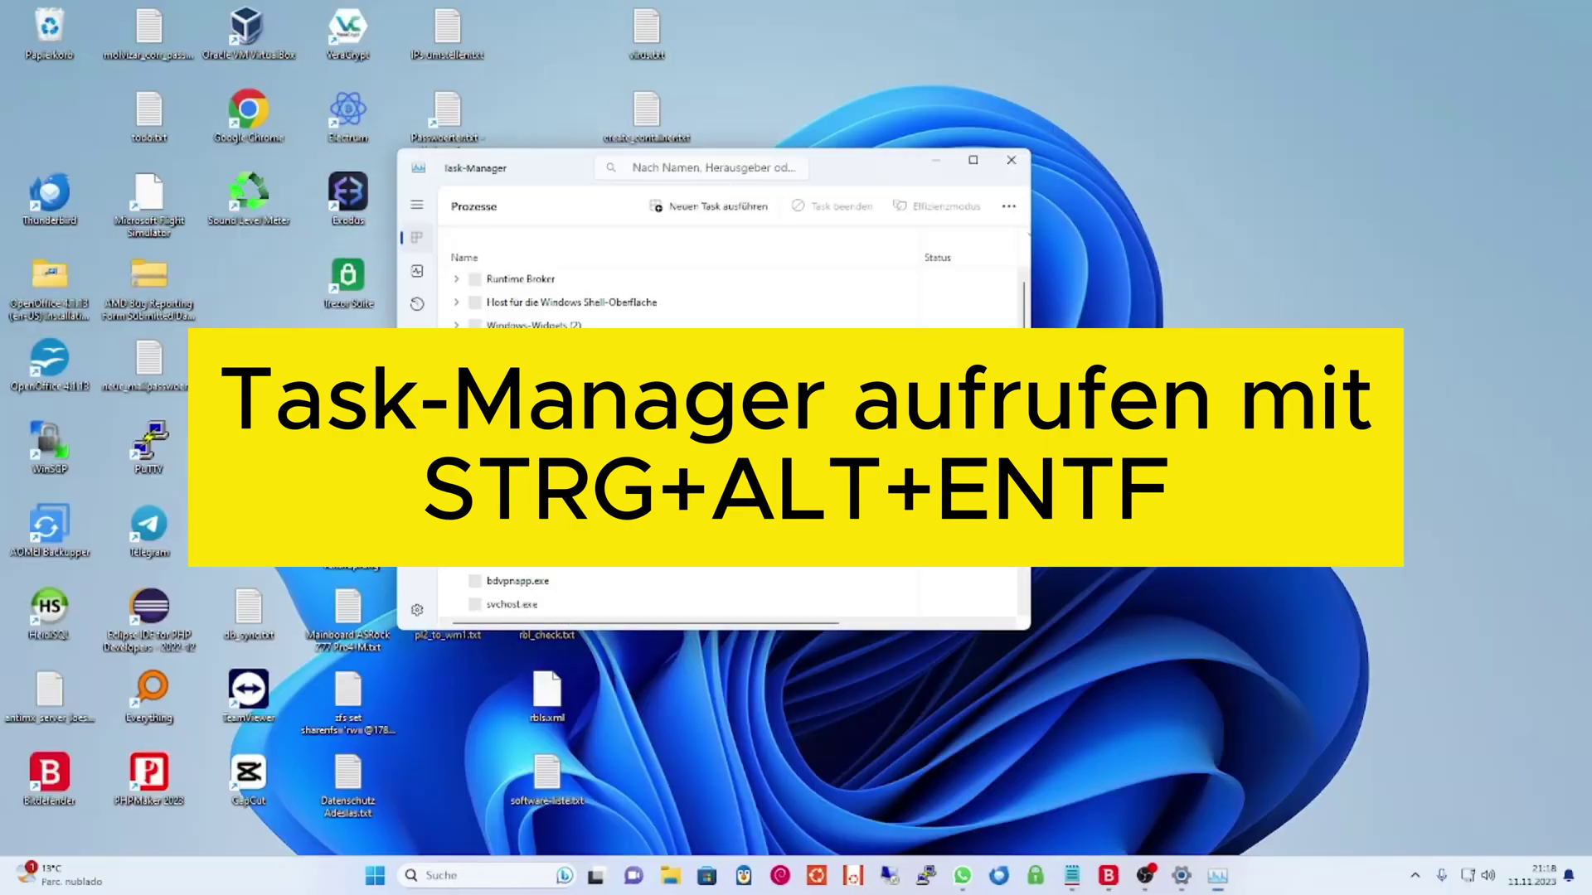
pyautogui.click(699, 166)
pyautogui.write('edge')
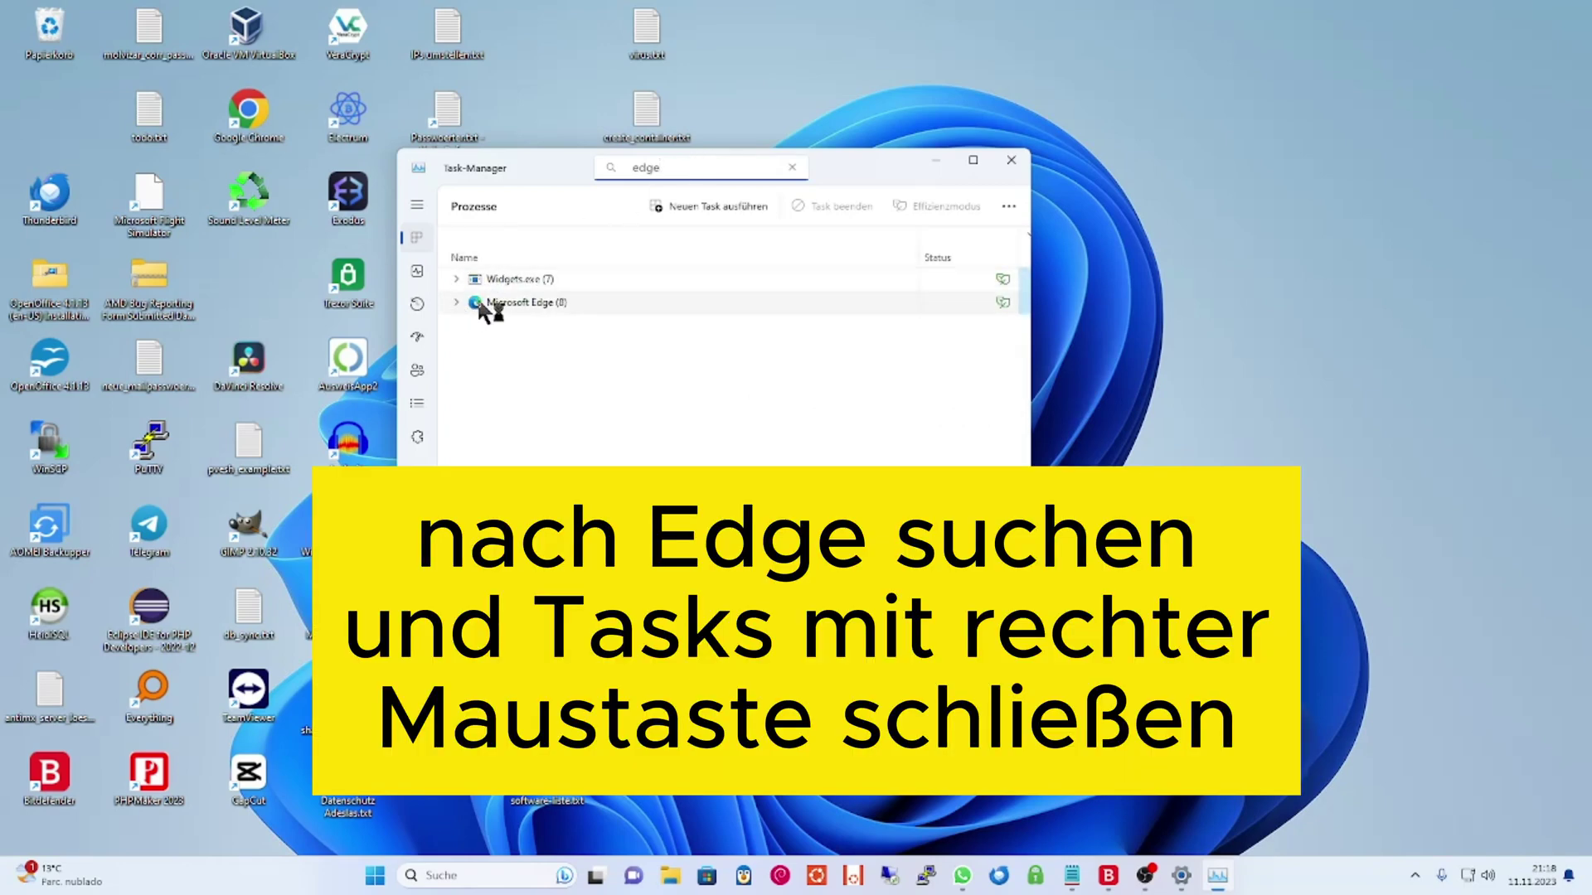
pyautogui.rightClick(478, 302)
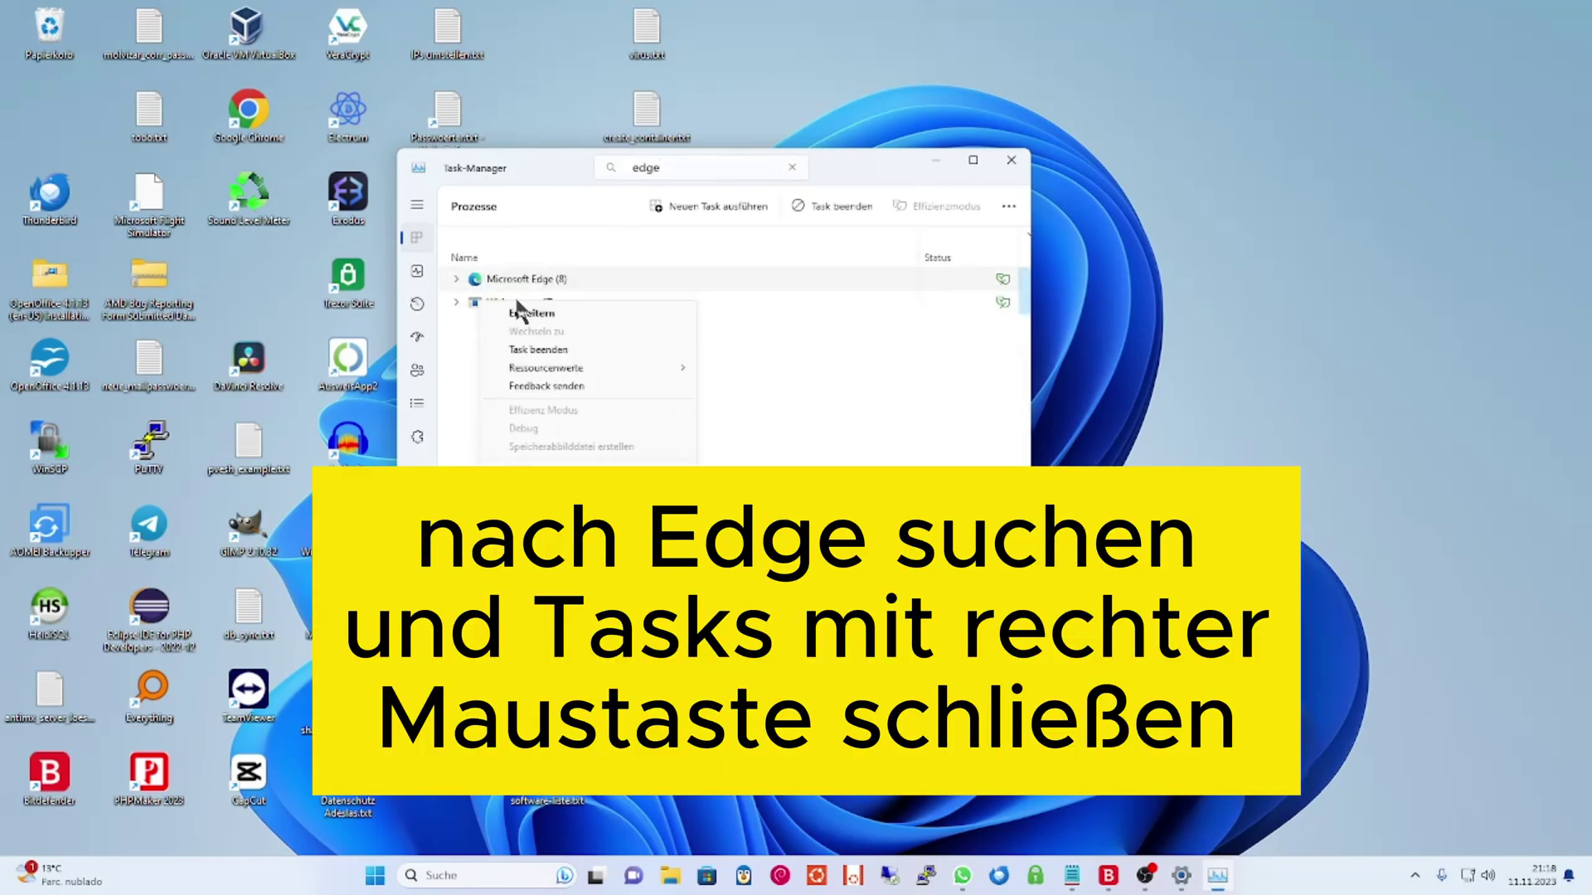
pyautogui.click(538, 349)
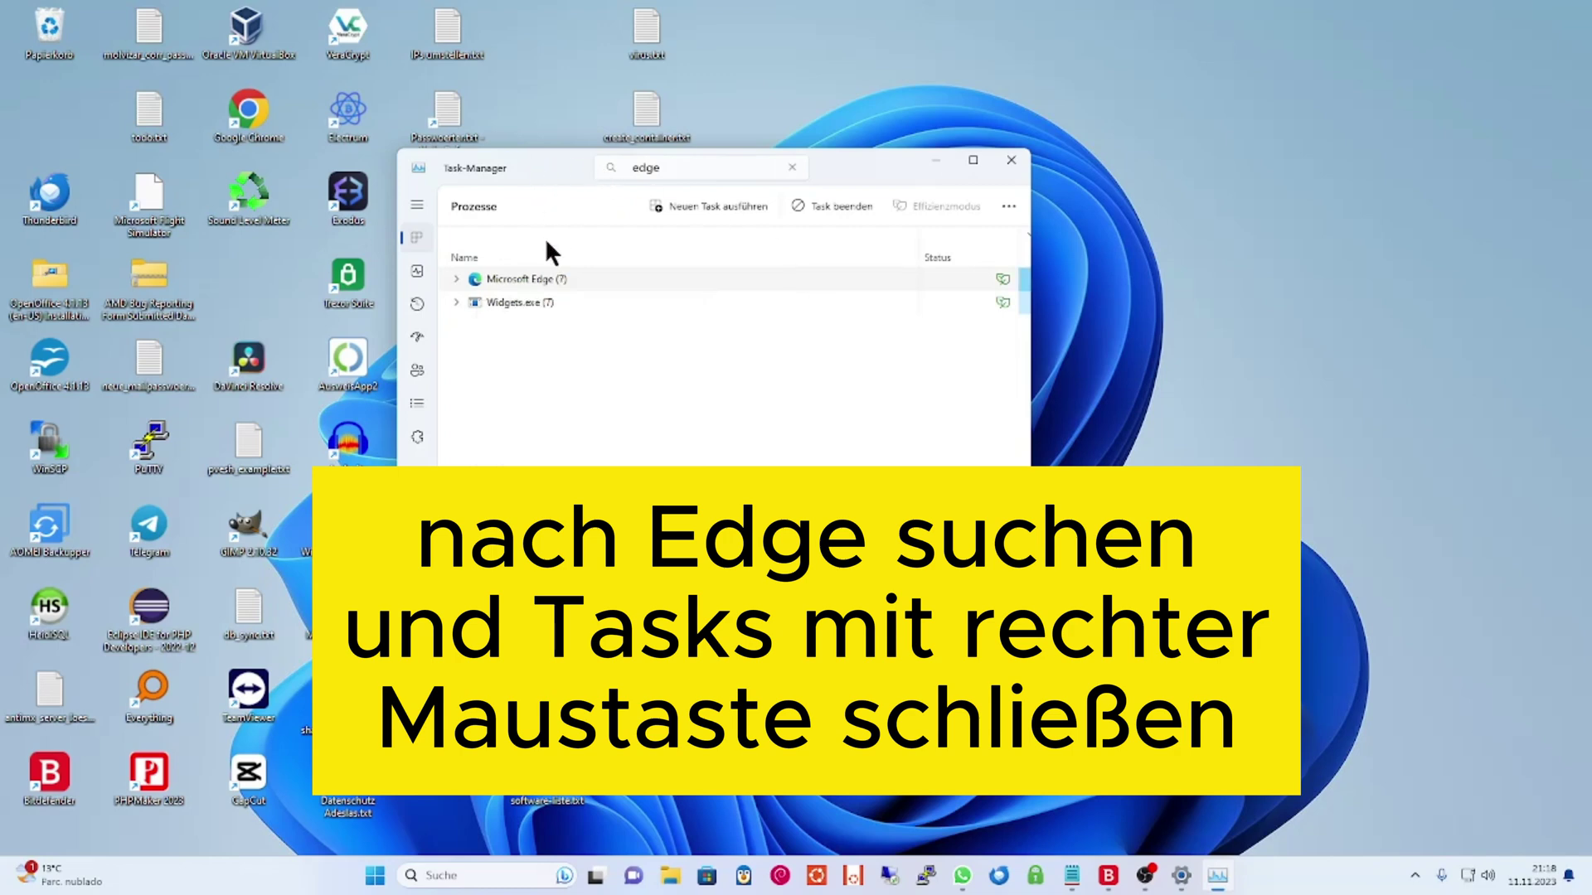
pyautogui.rightClick(528, 279)
pyautogui.click(598, 328)
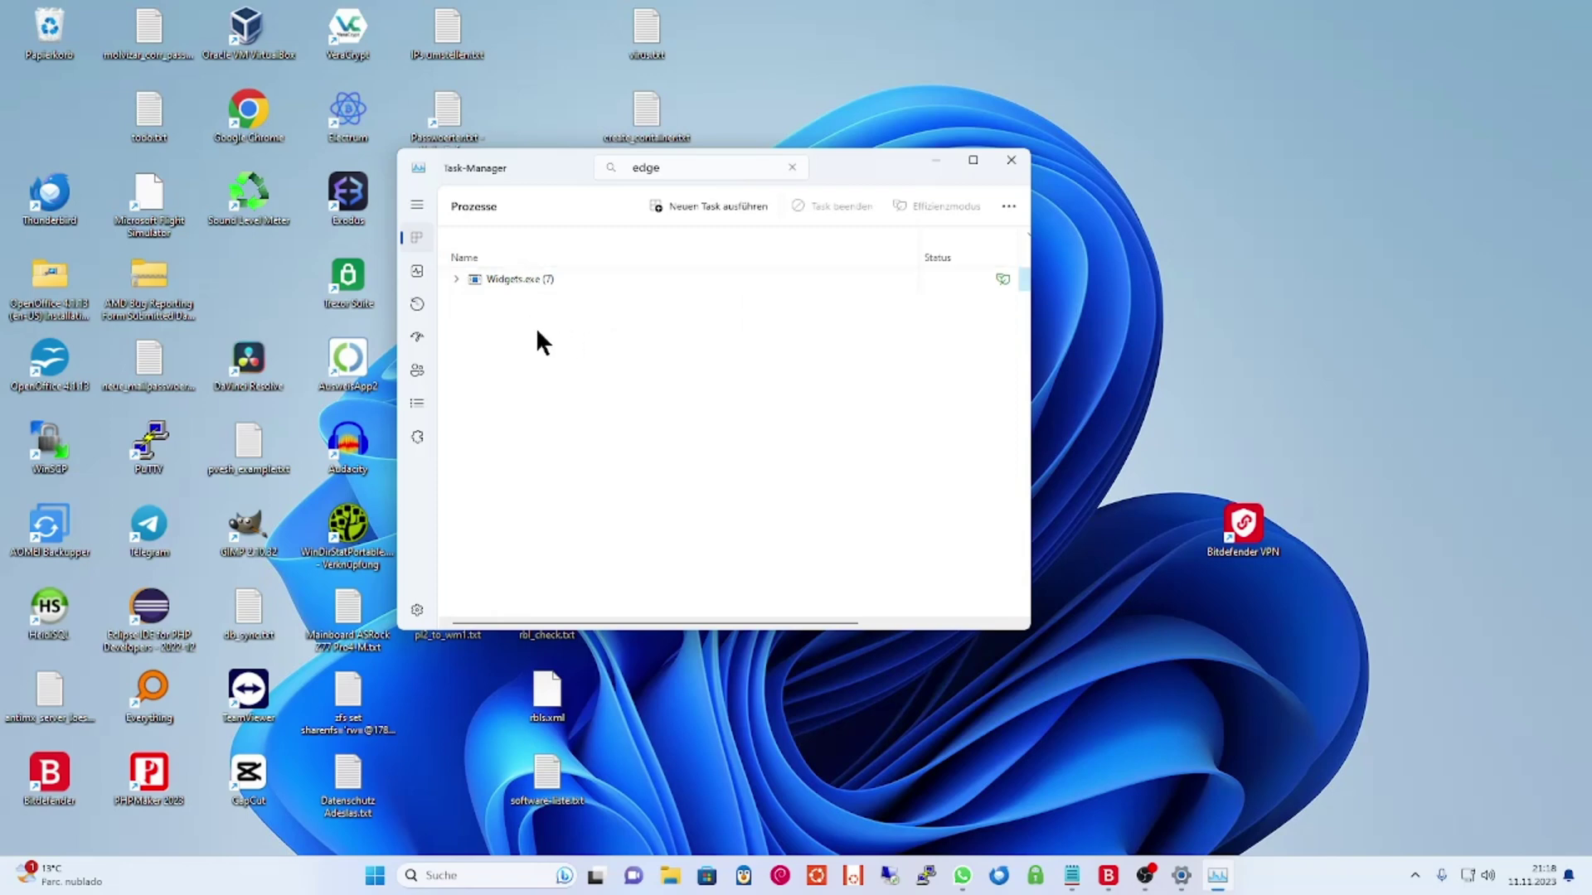
pyautogui.click(455, 278)
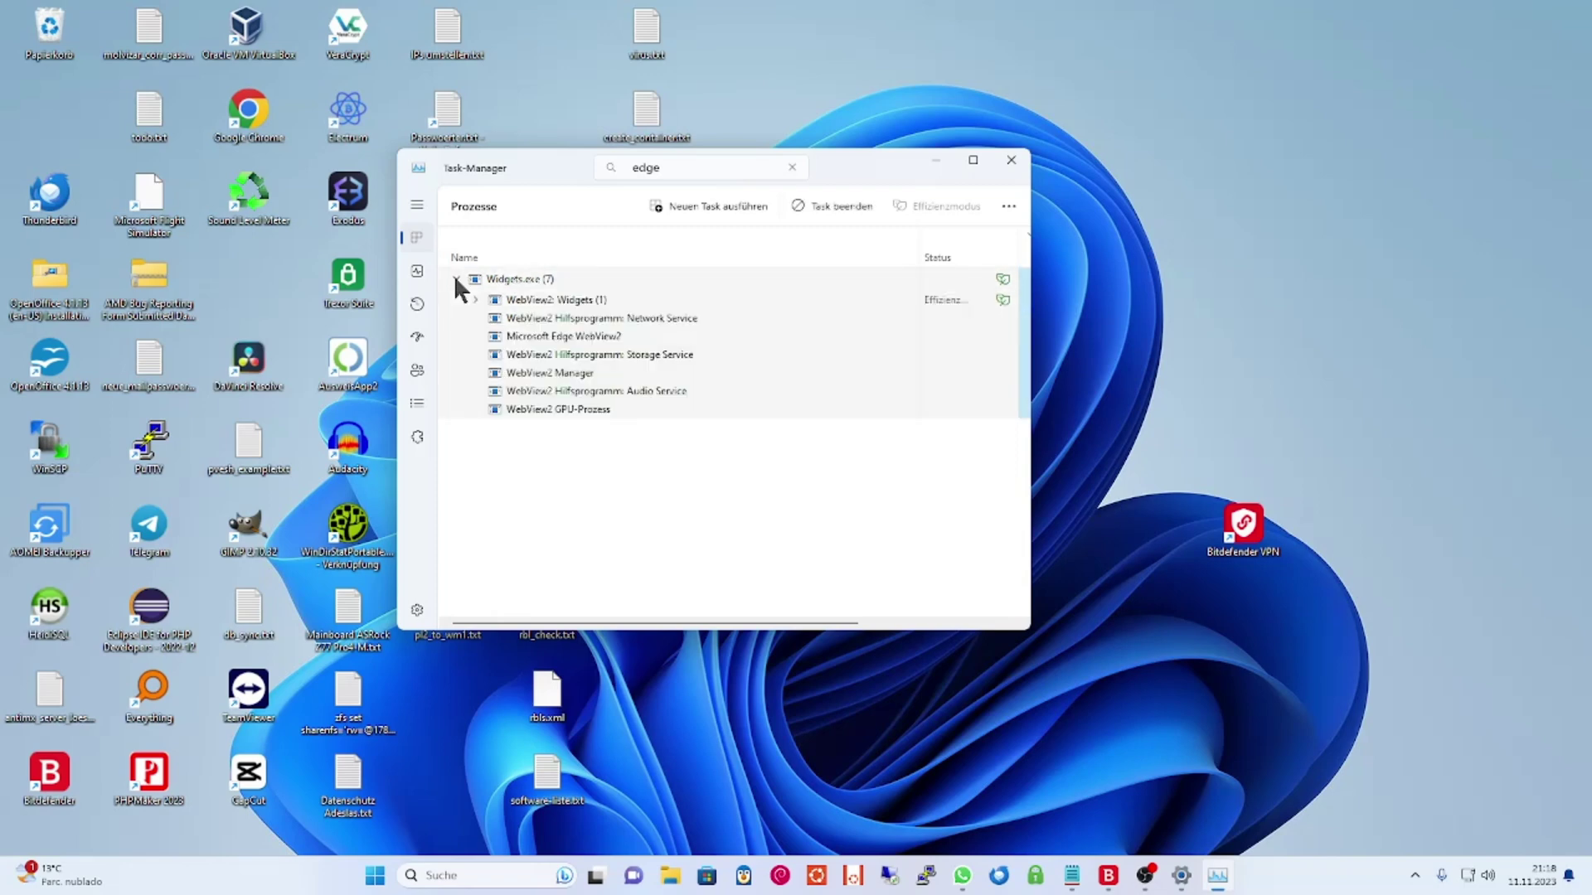
pyautogui.click(455, 279)
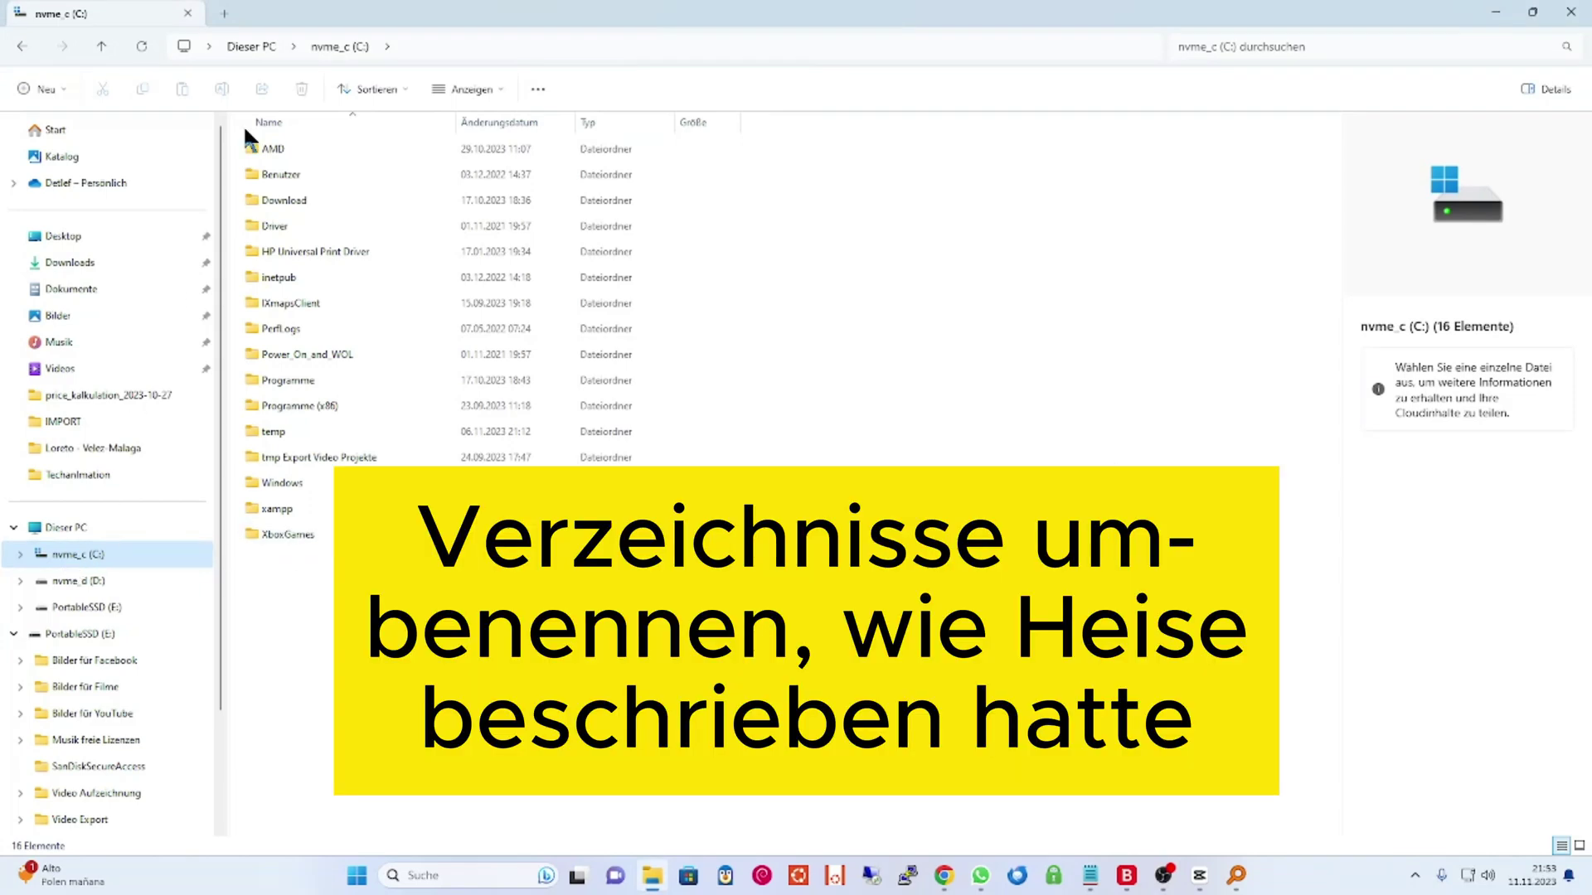
# Go to the folder C:\windows\systemapps in File Explorer
pyautogui.click(406, 44)
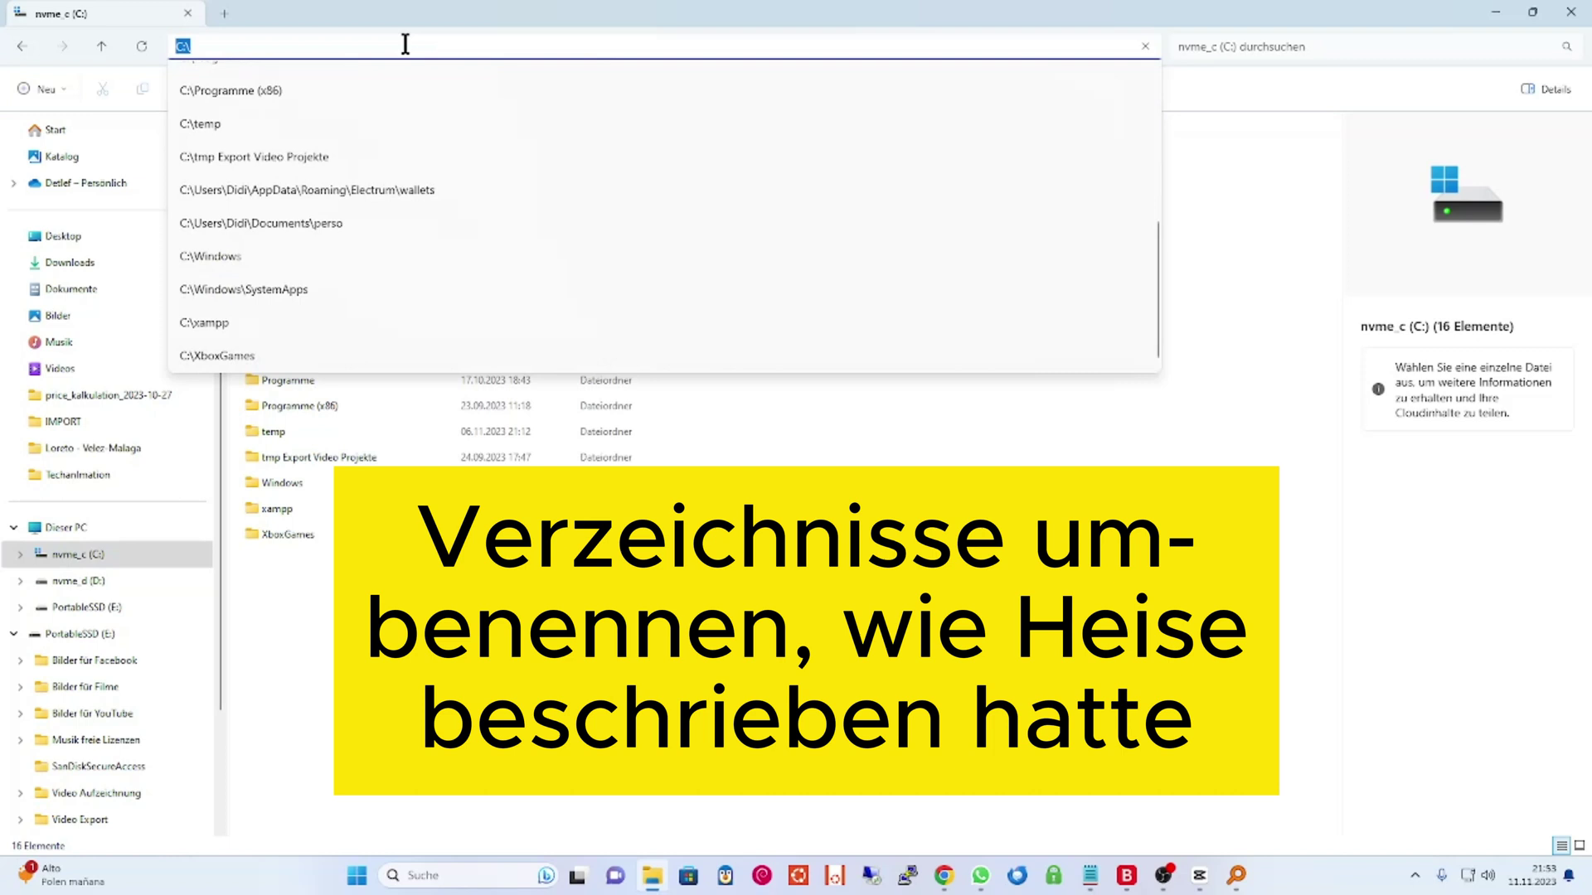
pyautogui.press('End')
pyautogui.write('windows\\sy')
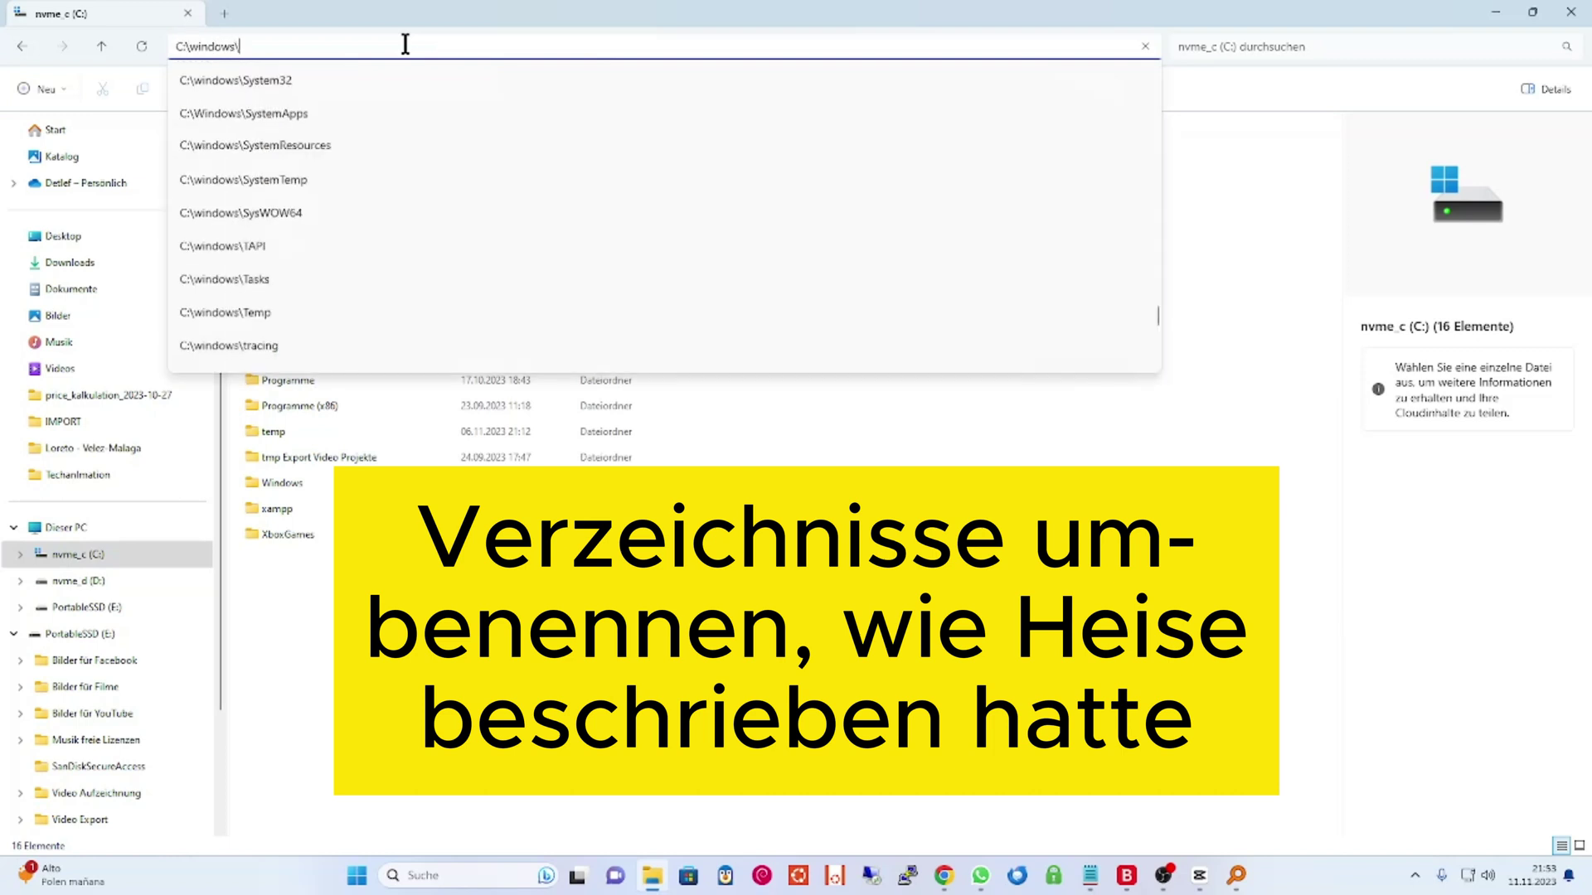
pyautogui.write('stemapps')
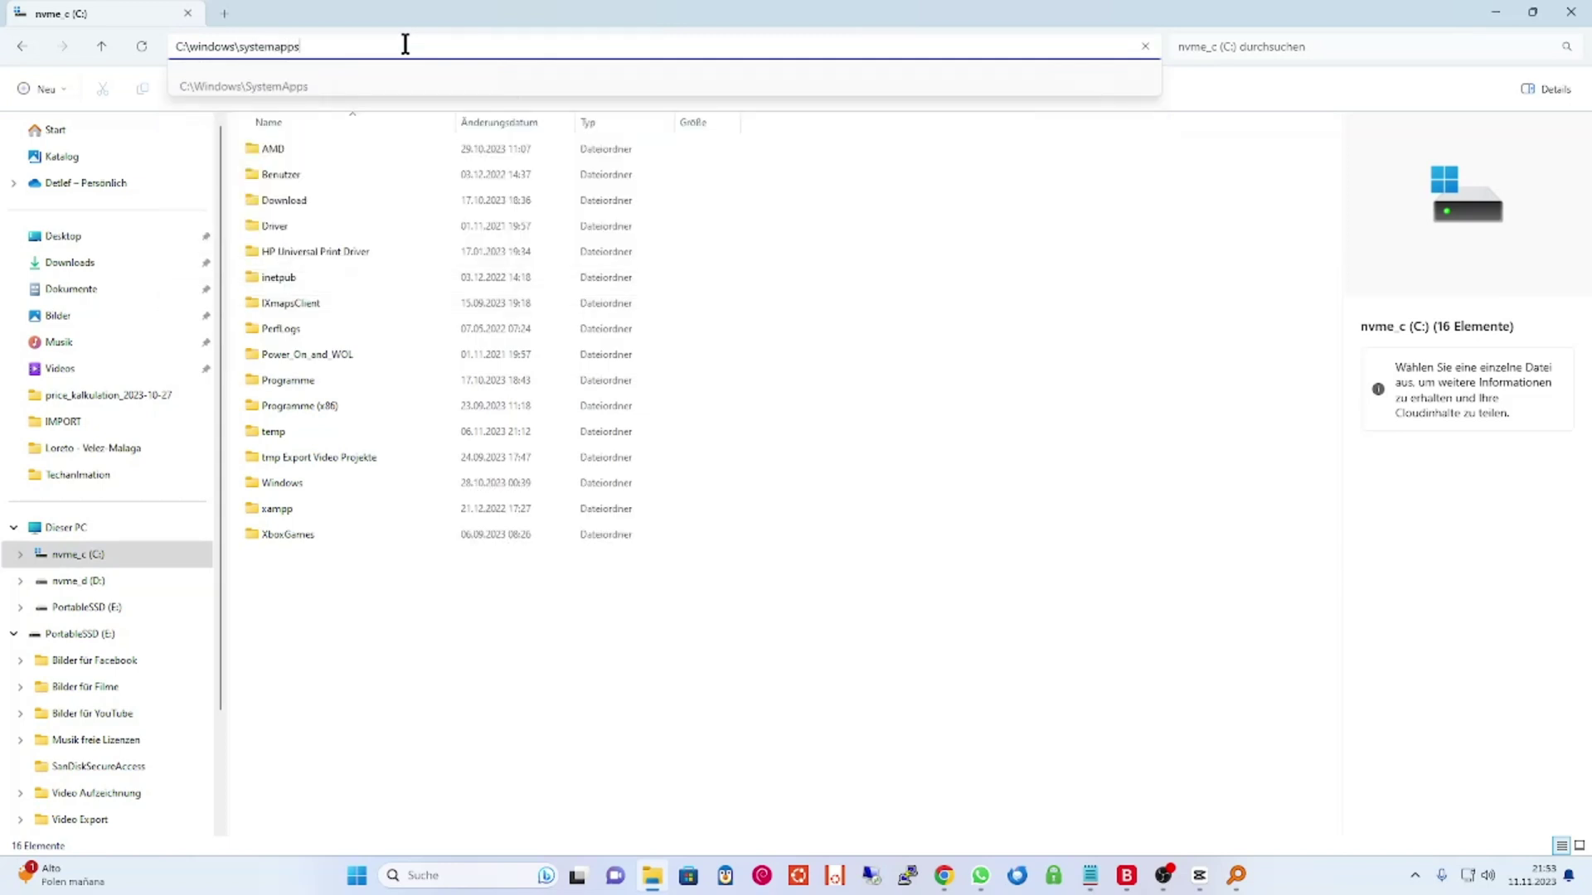
pyautogui.press('Return')
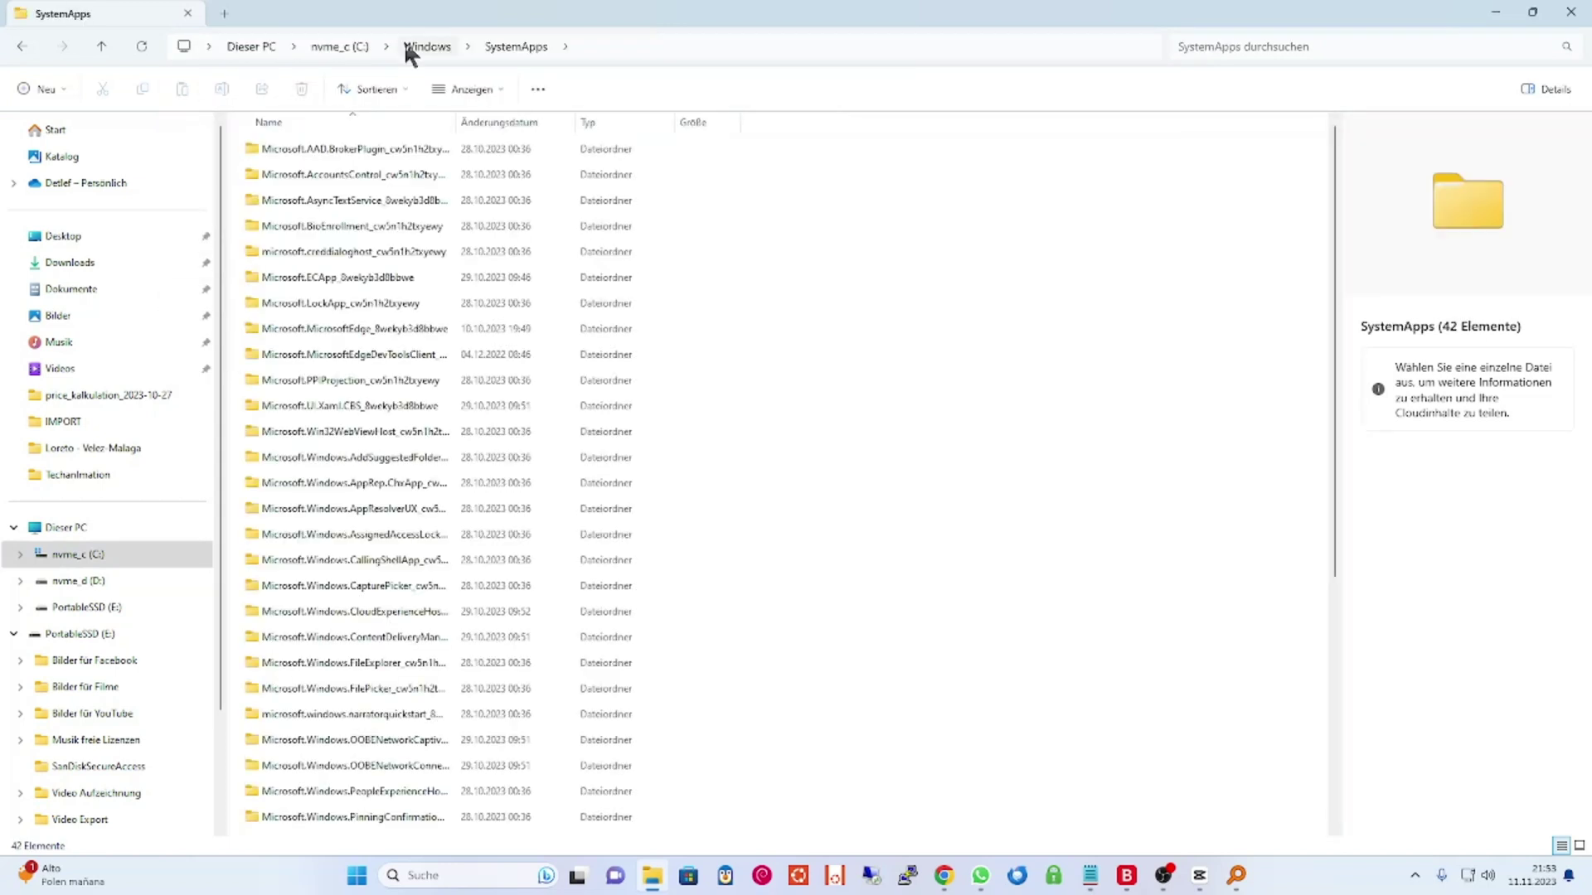
# Rename the Microsoft.MicrosoftEdge_8wekyb3d8bbwe folder through its properties by adding the prefix BLOCKED_, granting administrator permission
pyautogui.click(266, 334)
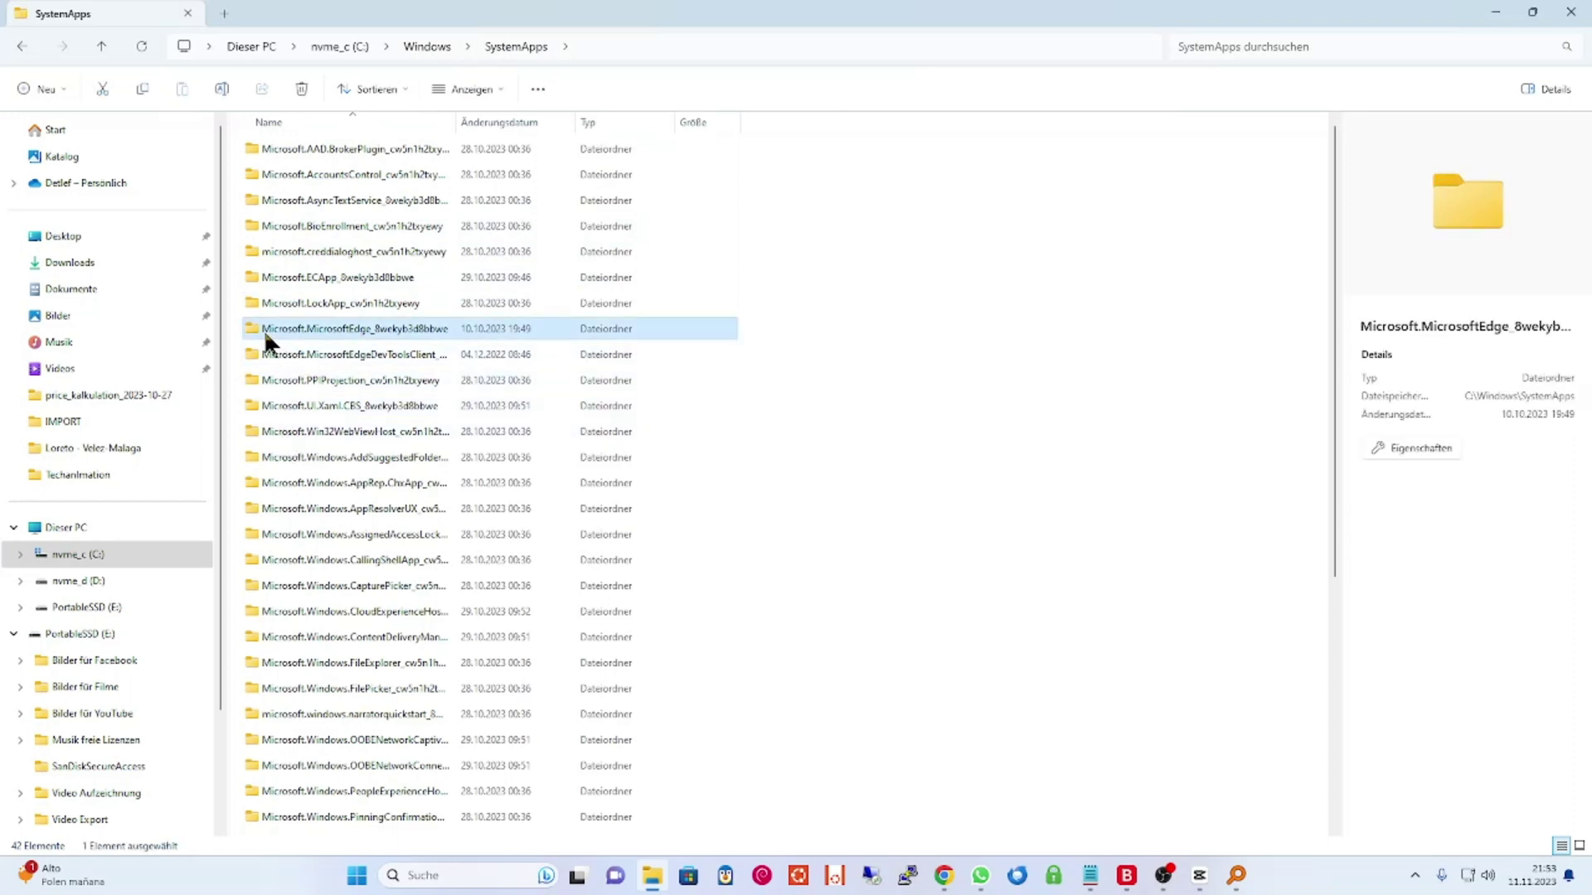
pyautogui.rightClick(267, 341)
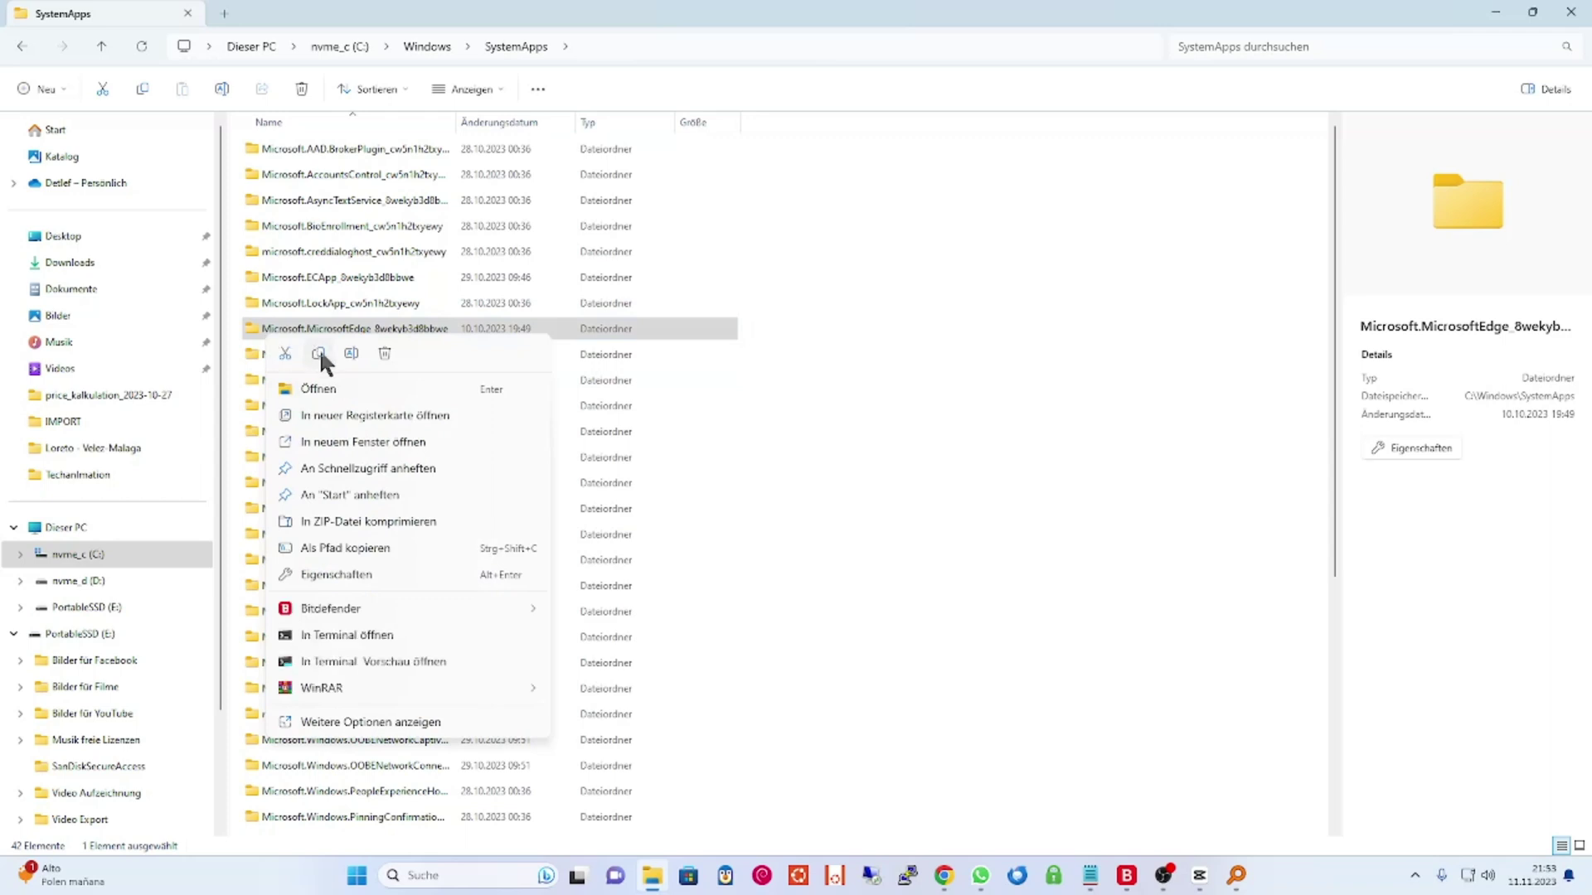
pyautogui.click(331, 573)
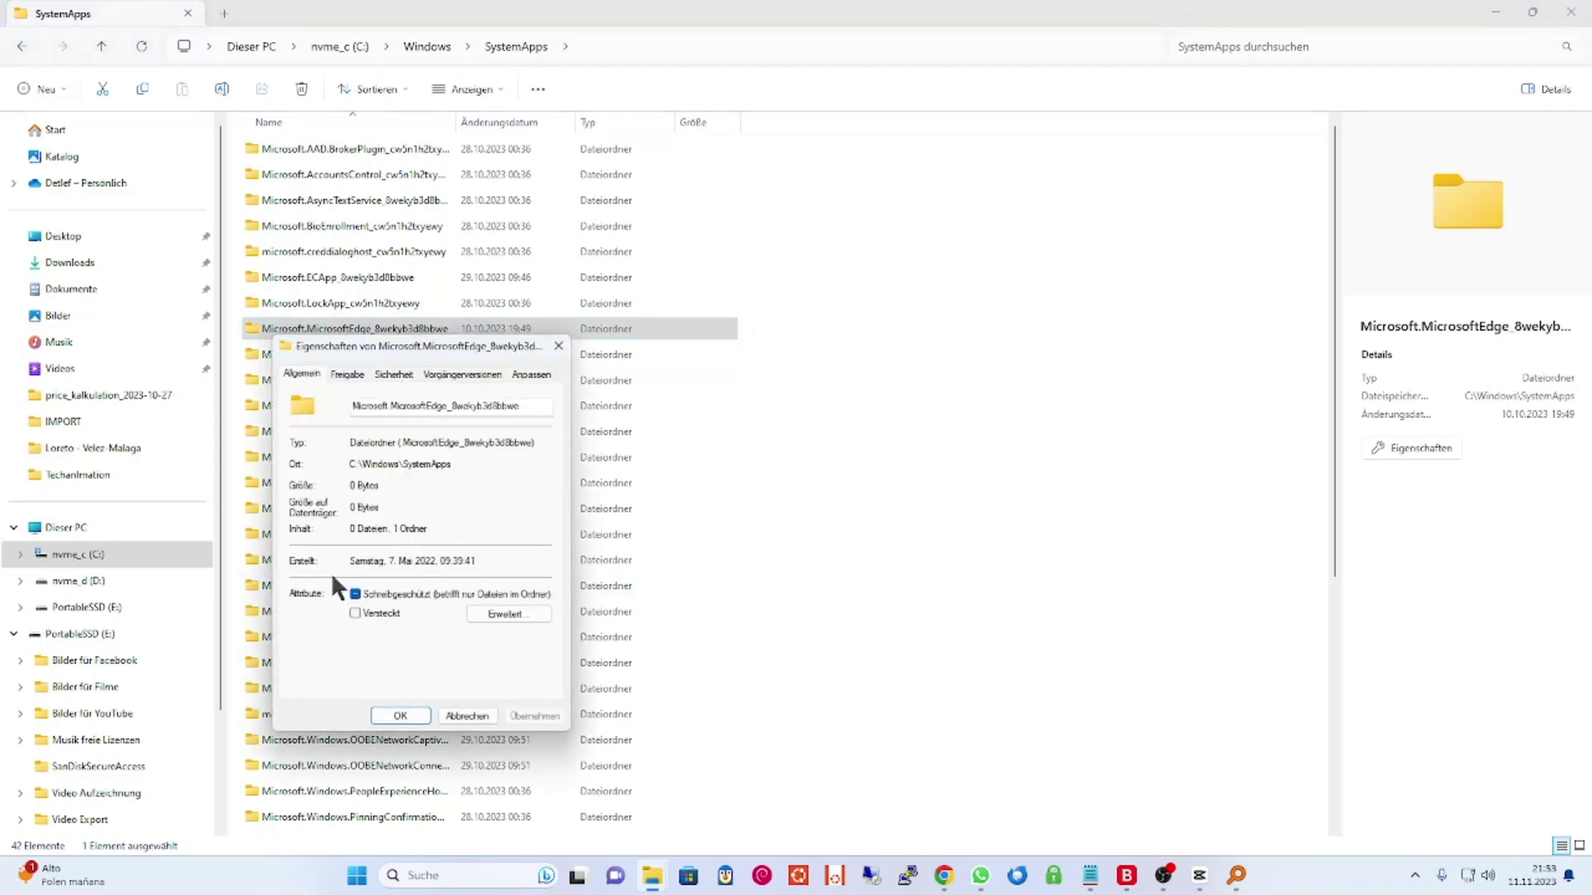
pyautogui.click(538, 403)
pyautogui.write('BLOCKED_')
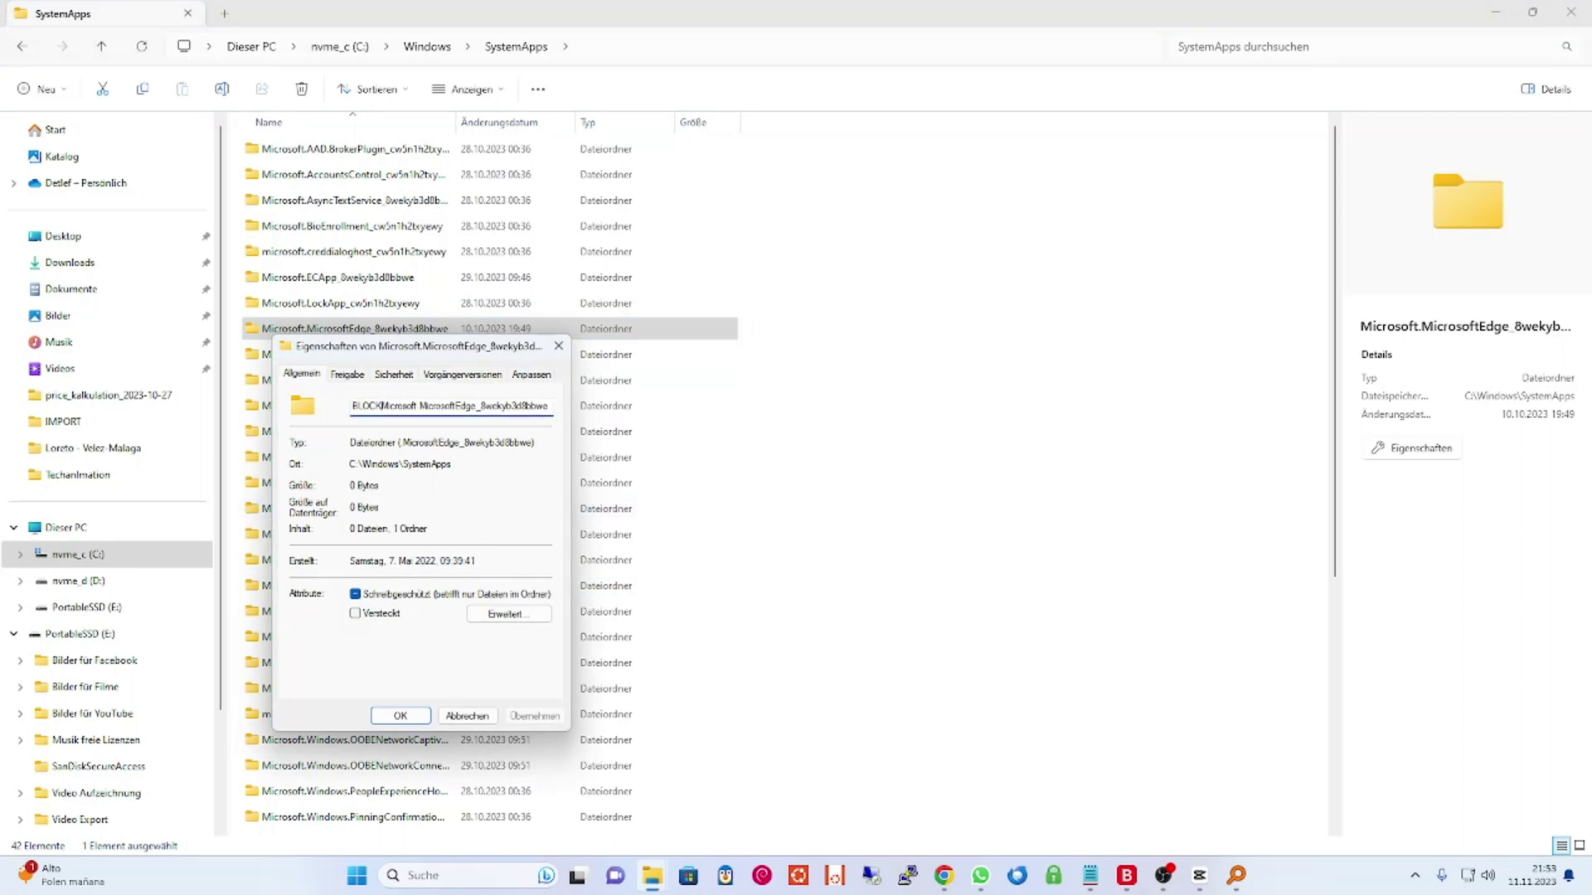
pyautogui.click(419, 716)
pyautogui.click(775, 509)
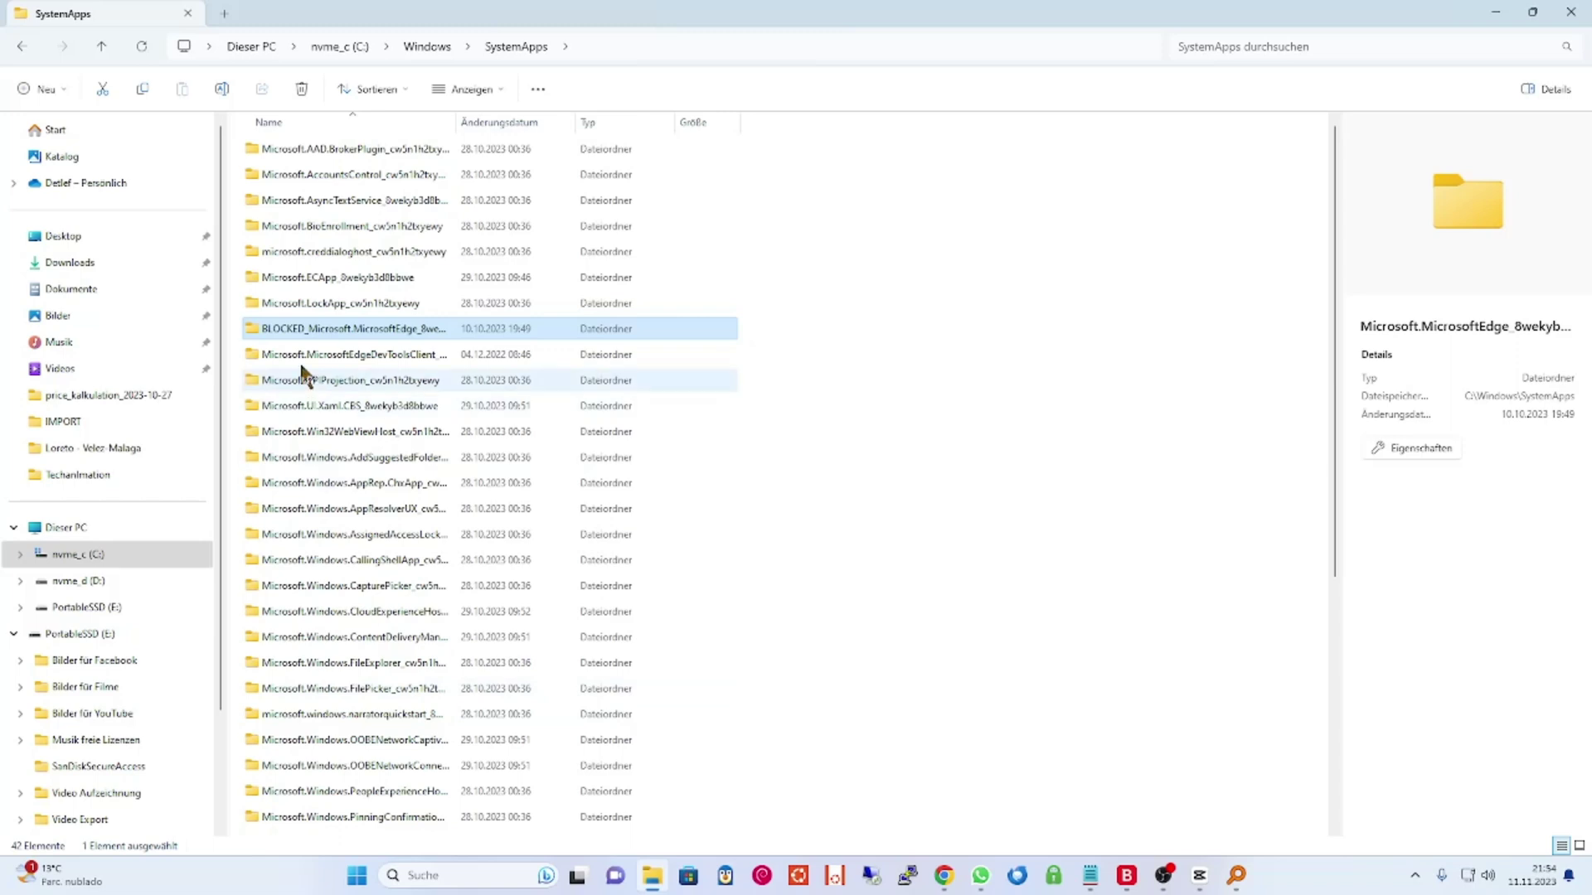
# Add the prefix BLOCKED_ to the Microsoft.MicrosoftEdgeDevToolsClient folder's name through its properties, granting administrator permission
pyautogui.click(297, 353)
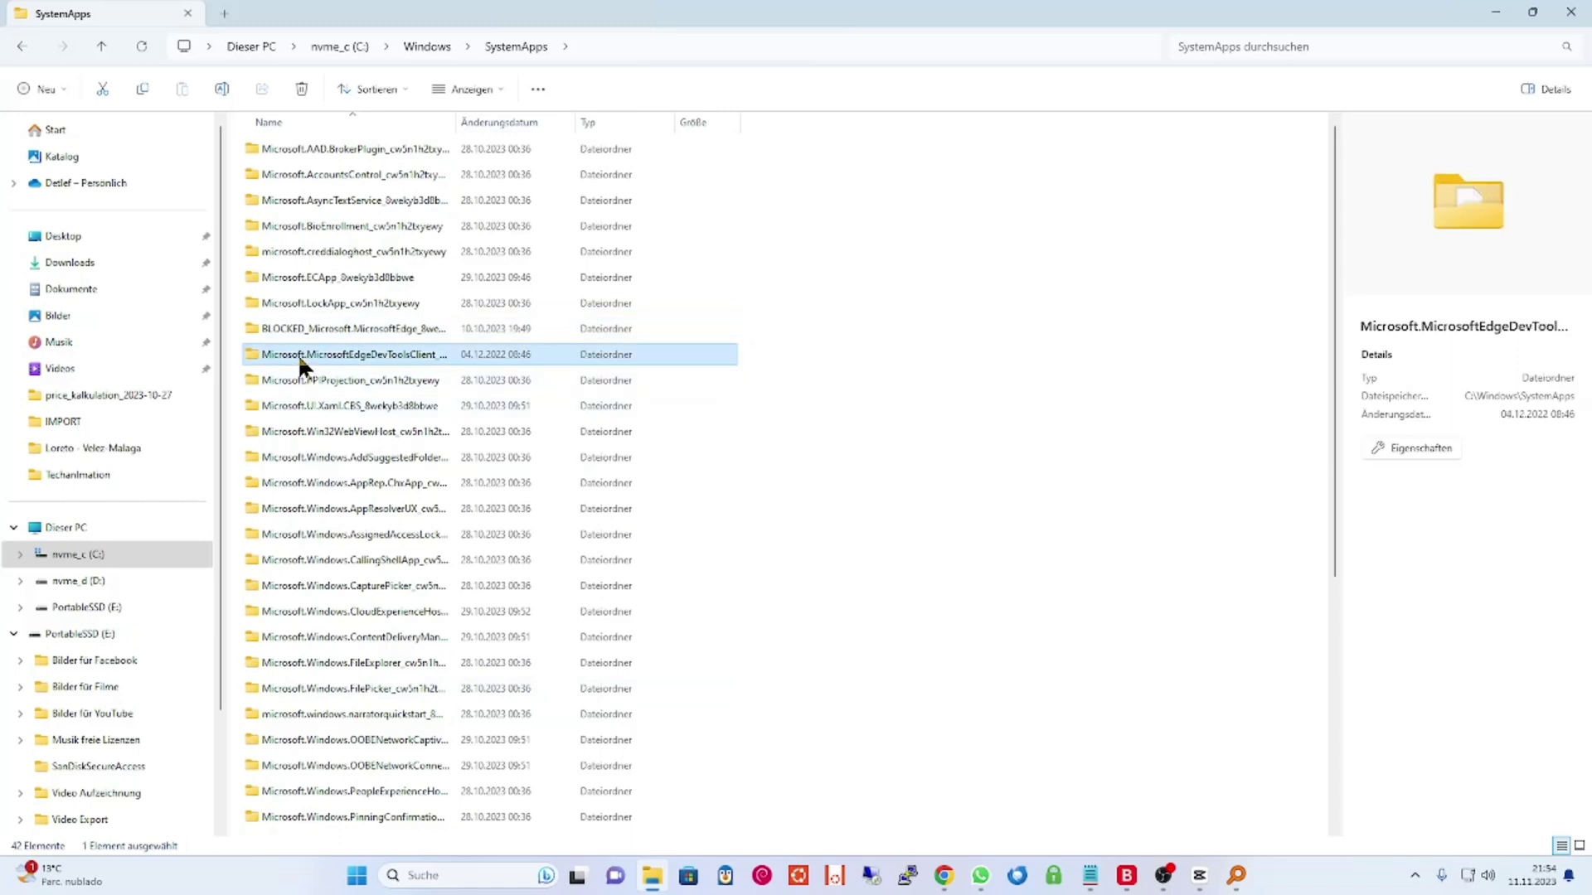
pyautogui.rightClick(297, 353)
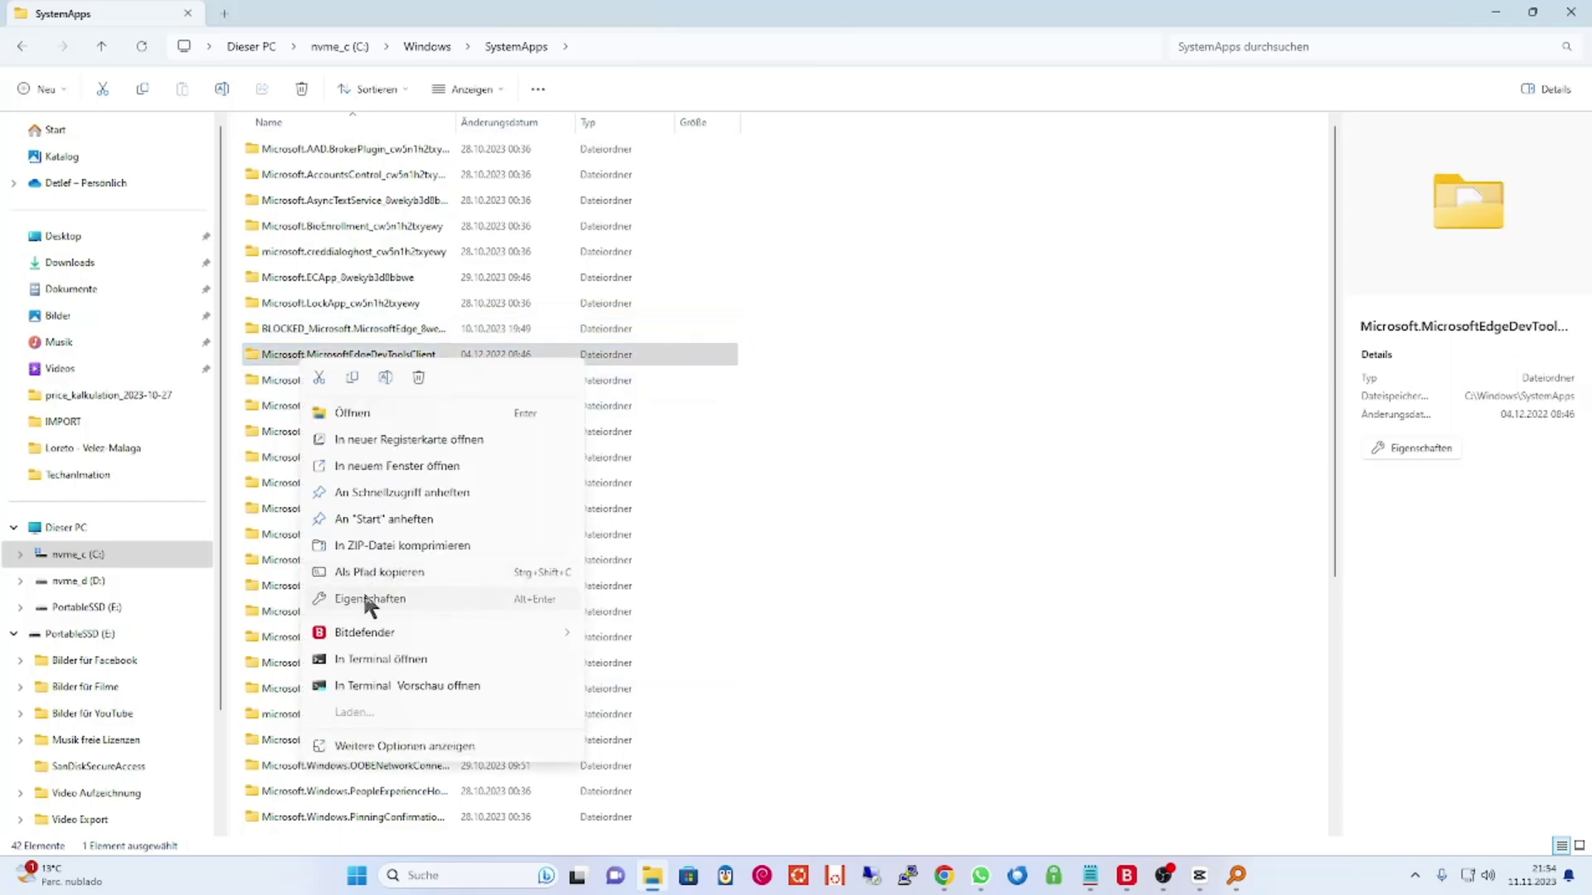
pyautogui.click(363, 598)
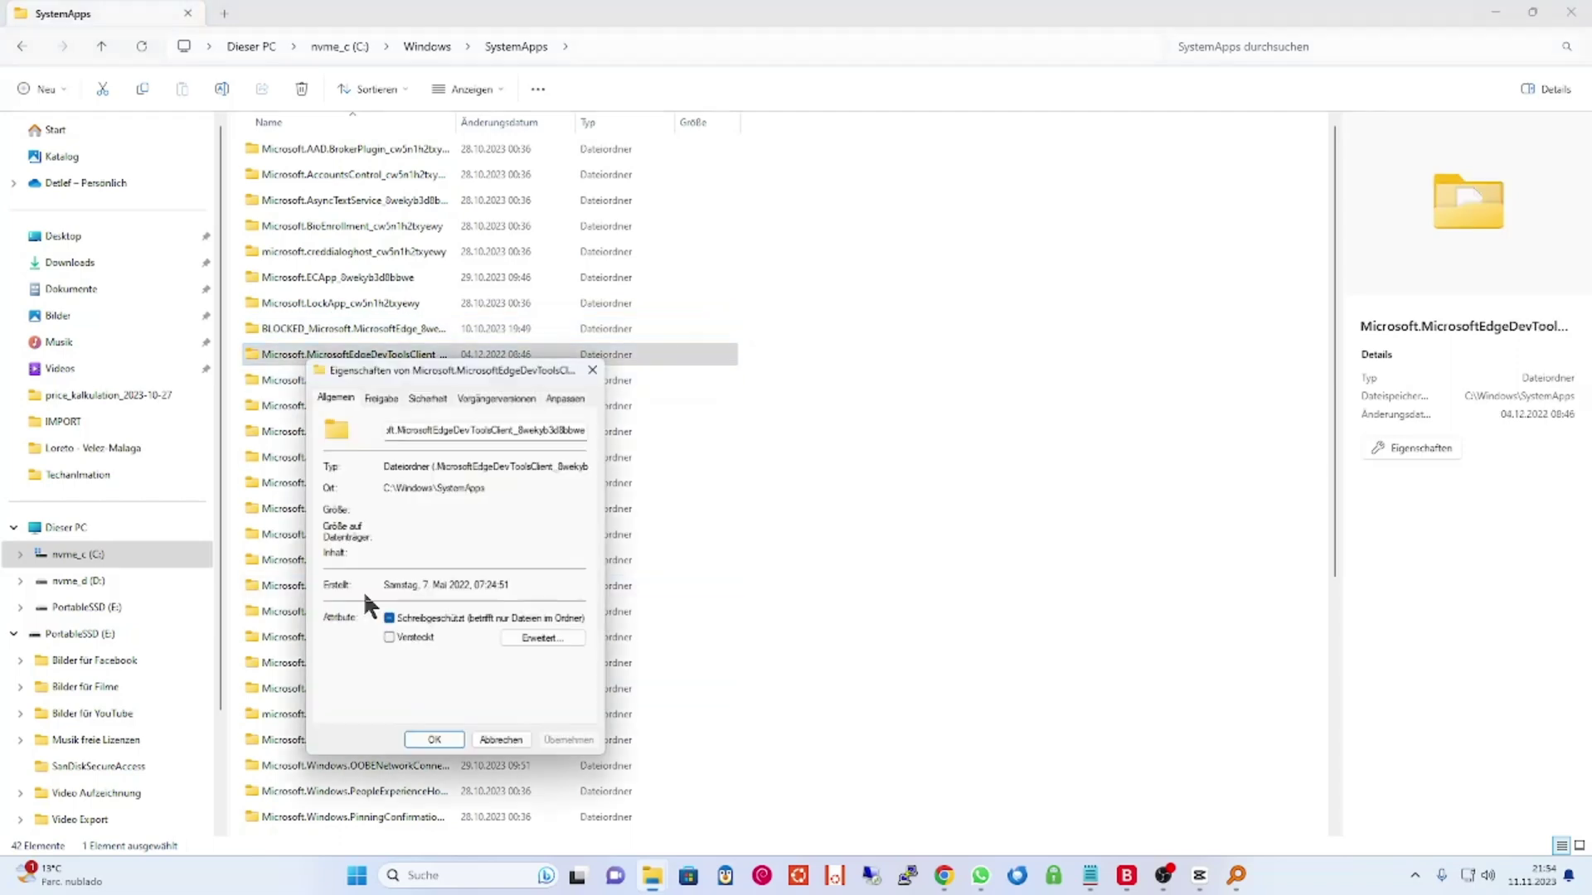
pyautogui.click(432, 430)
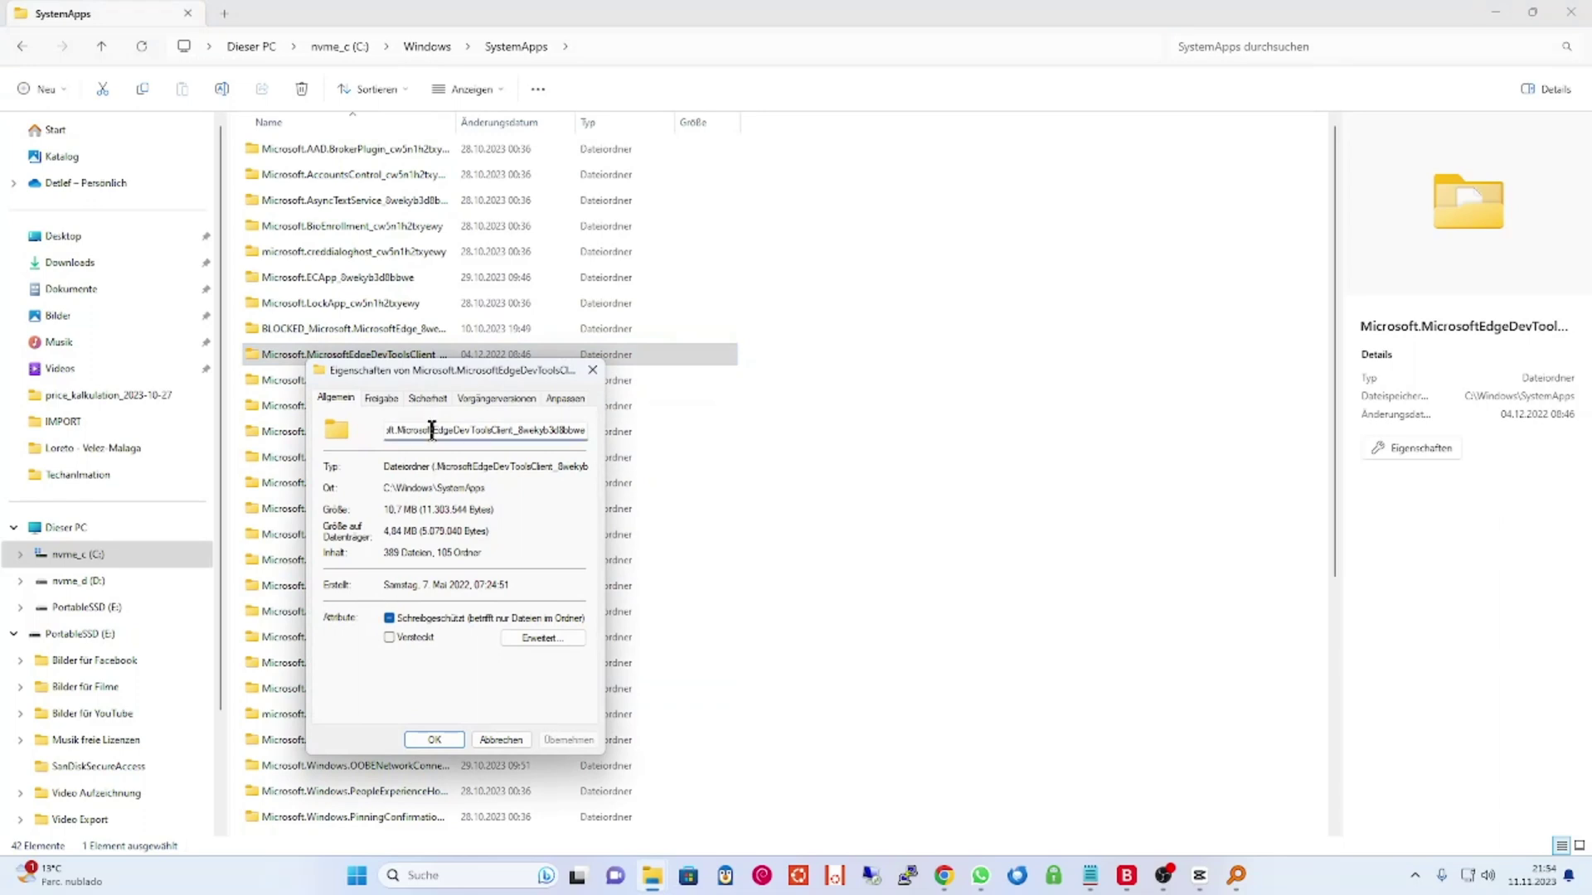
pyautogui.press('Home')
pyautogui.write('BLCO')
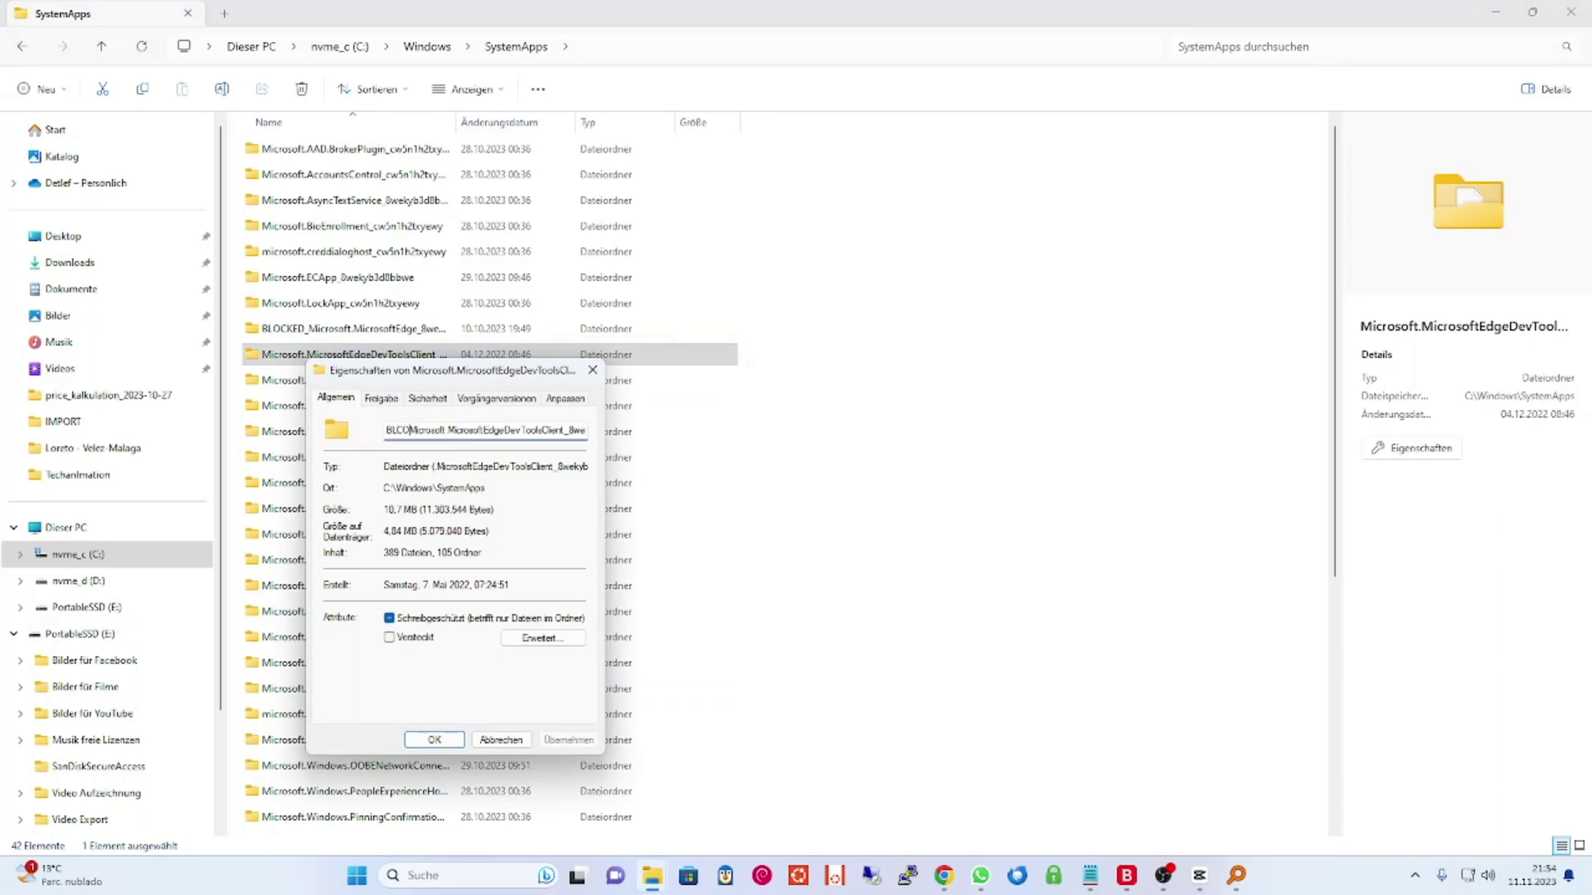
pyautogui.press('BackSpace')
pyautogui.press('BackSpace')
pyautogui.write('OCKED_')
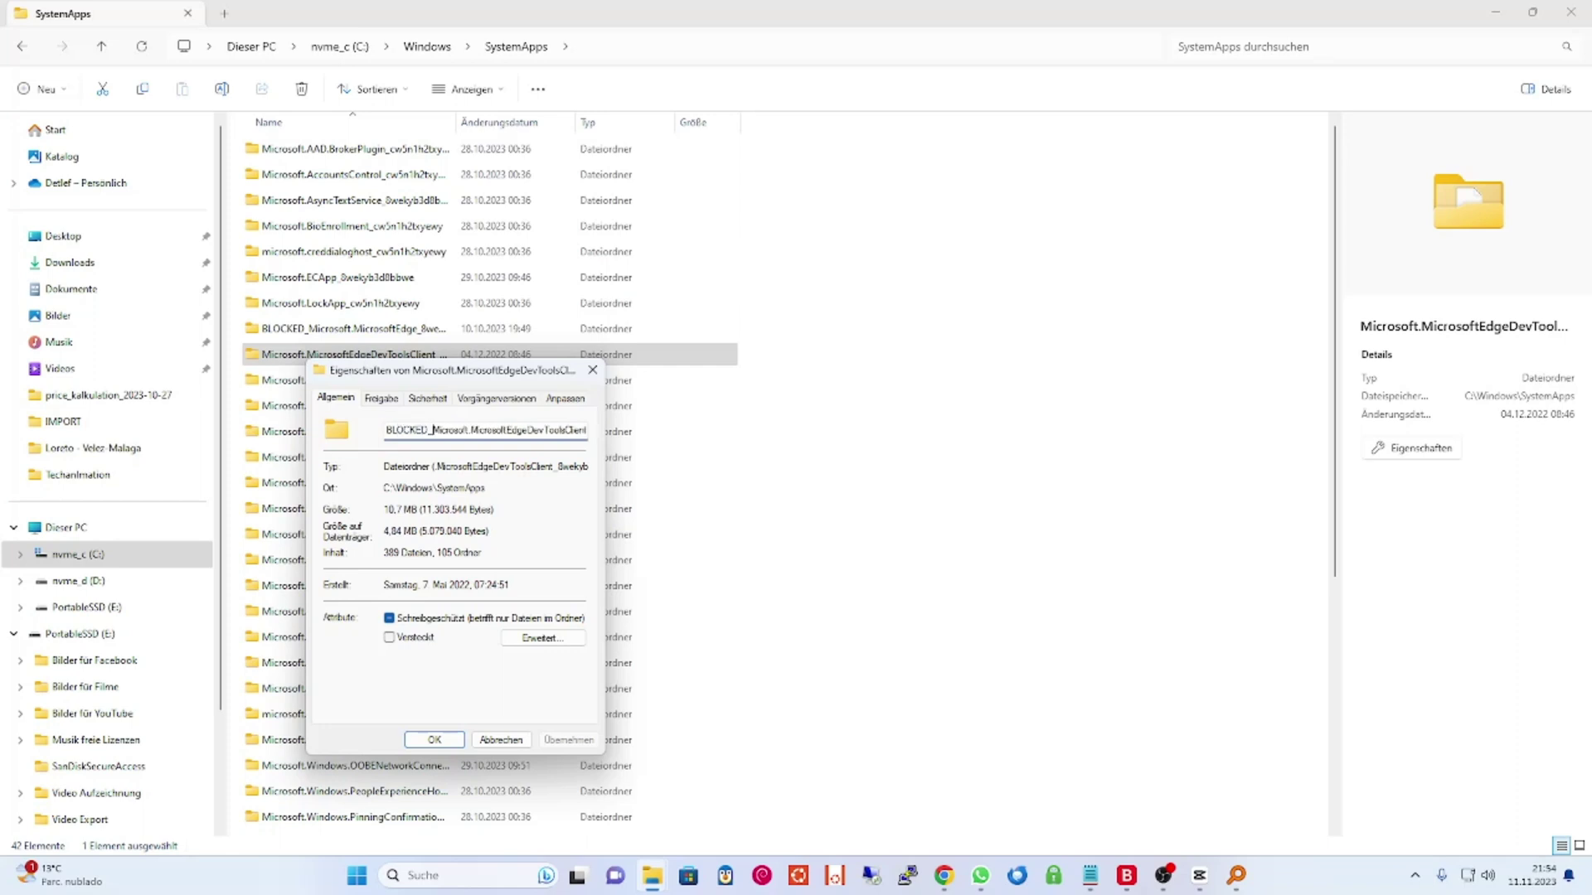
pyautogui.click(433, 739)
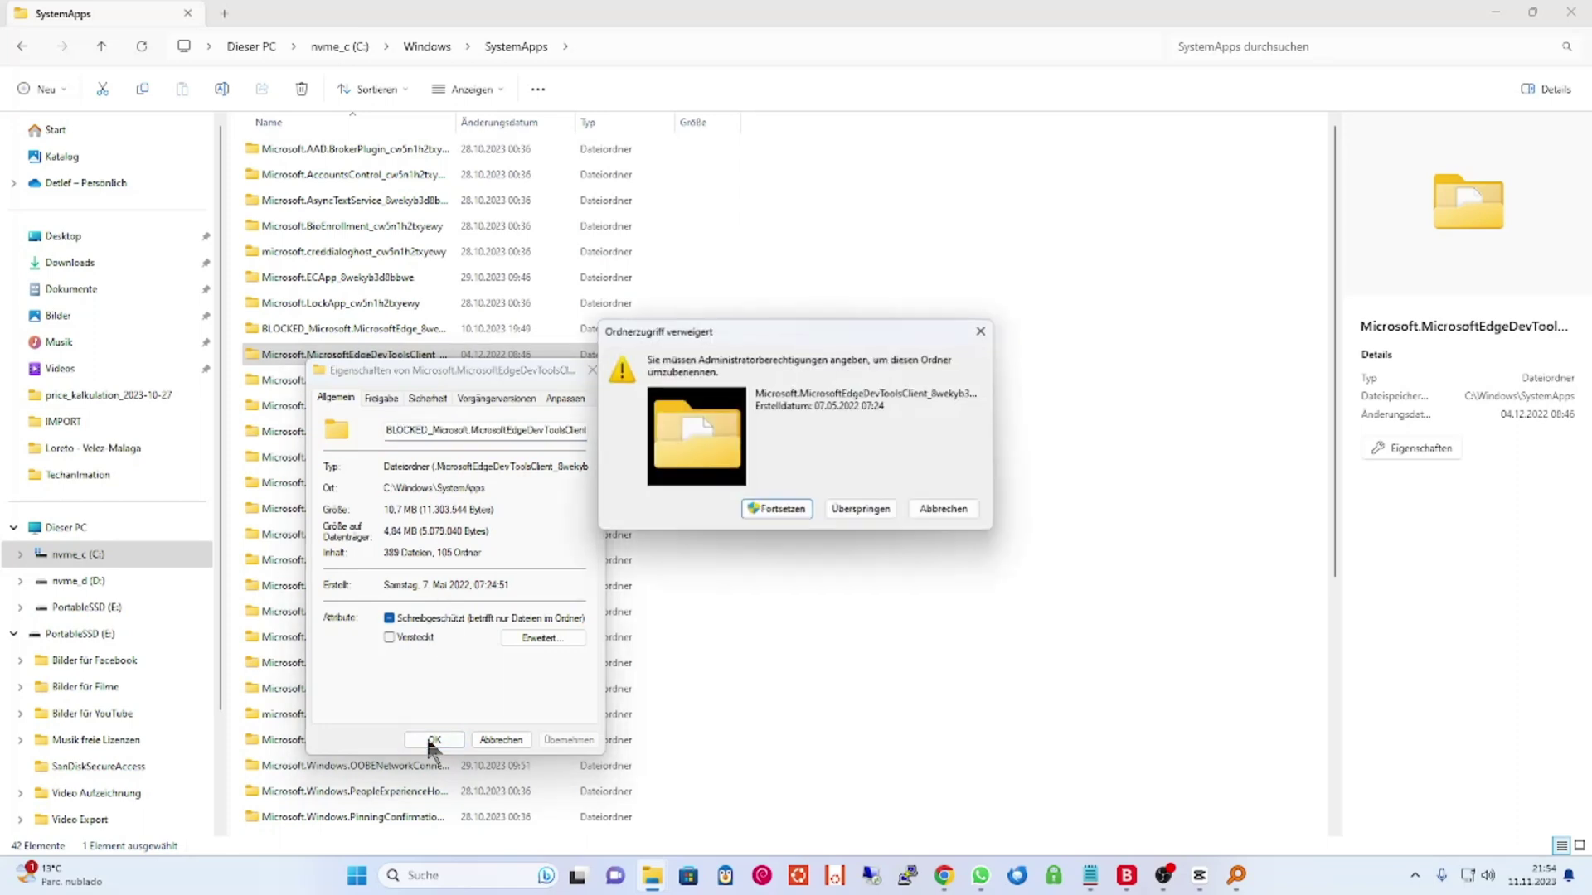
pyautogui.click(772, 509)
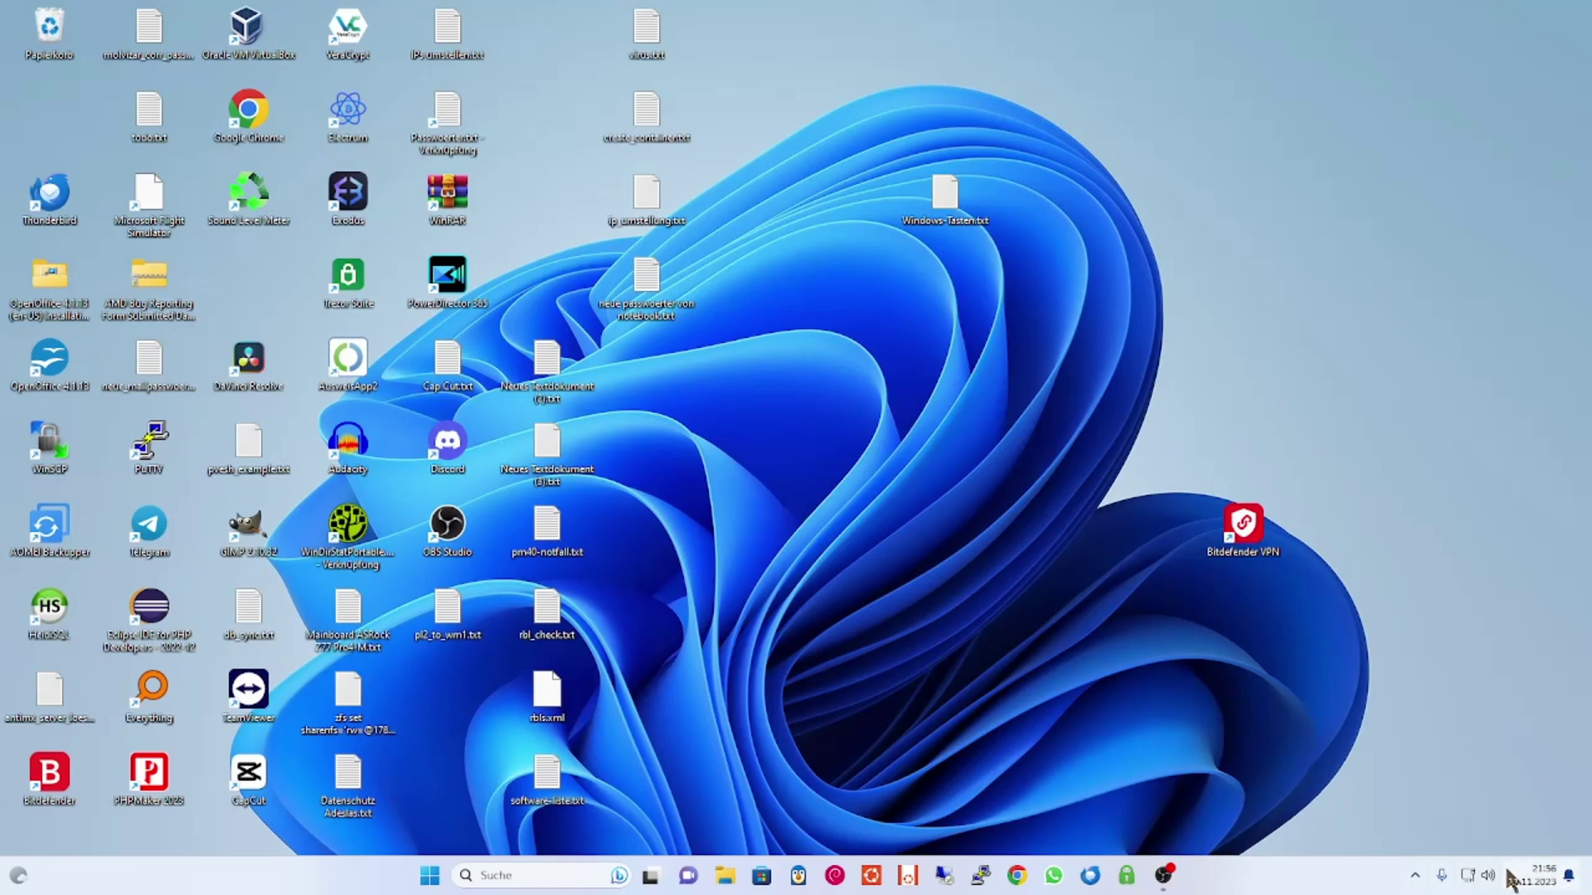
# Search Windows for "updates" and open the "Updates aussetzen" system setting
pyautogui.moveTo(1517, 890)
pyautogui.click(503, 876)
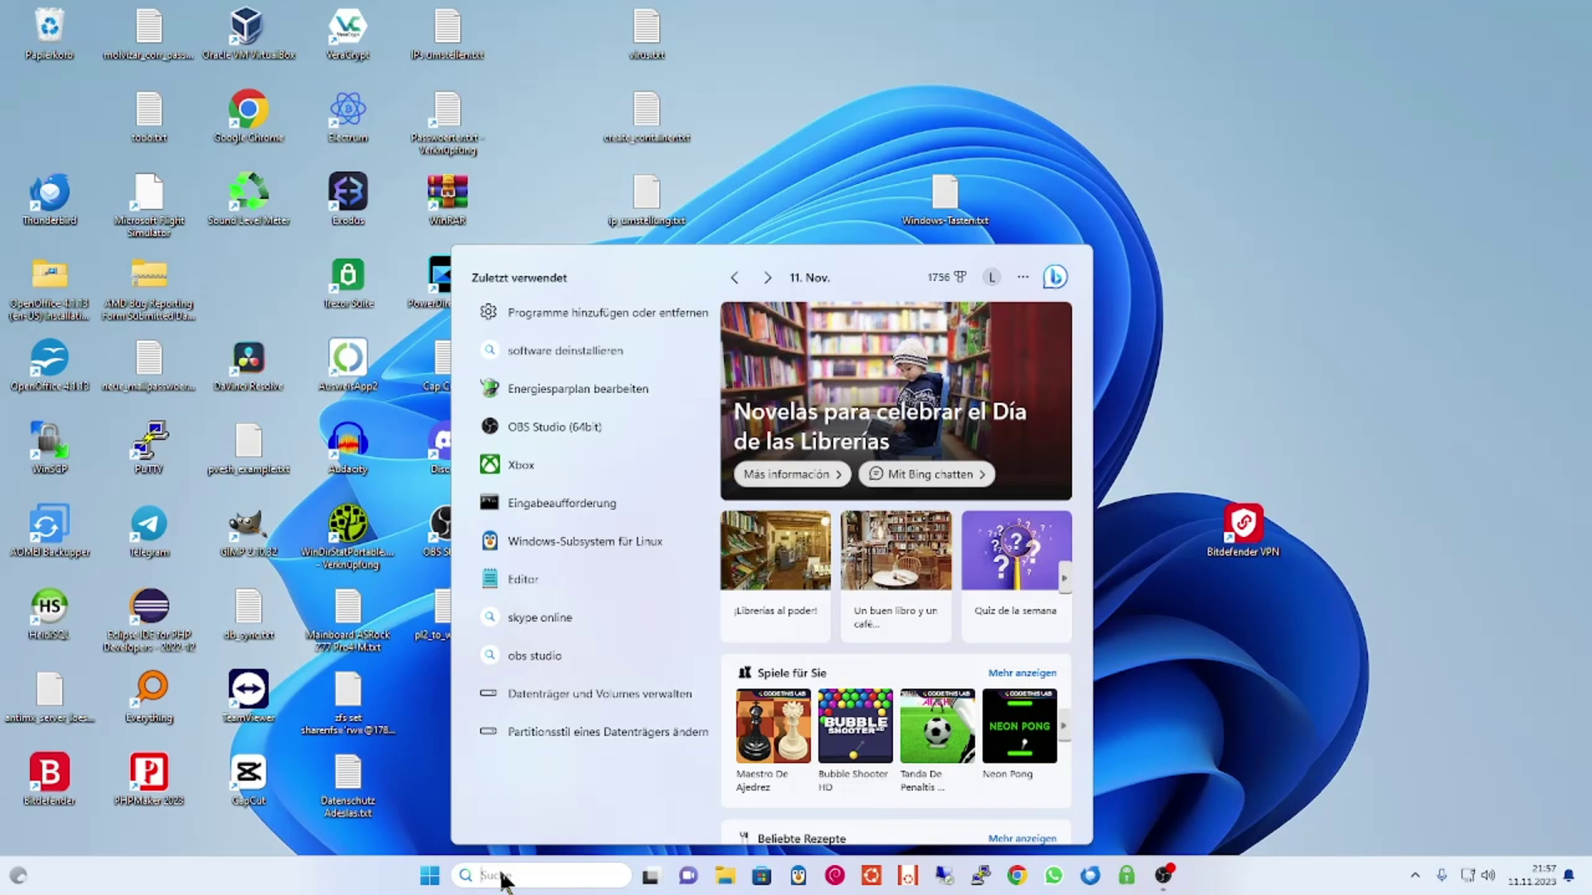
pyautogui.write('updates')
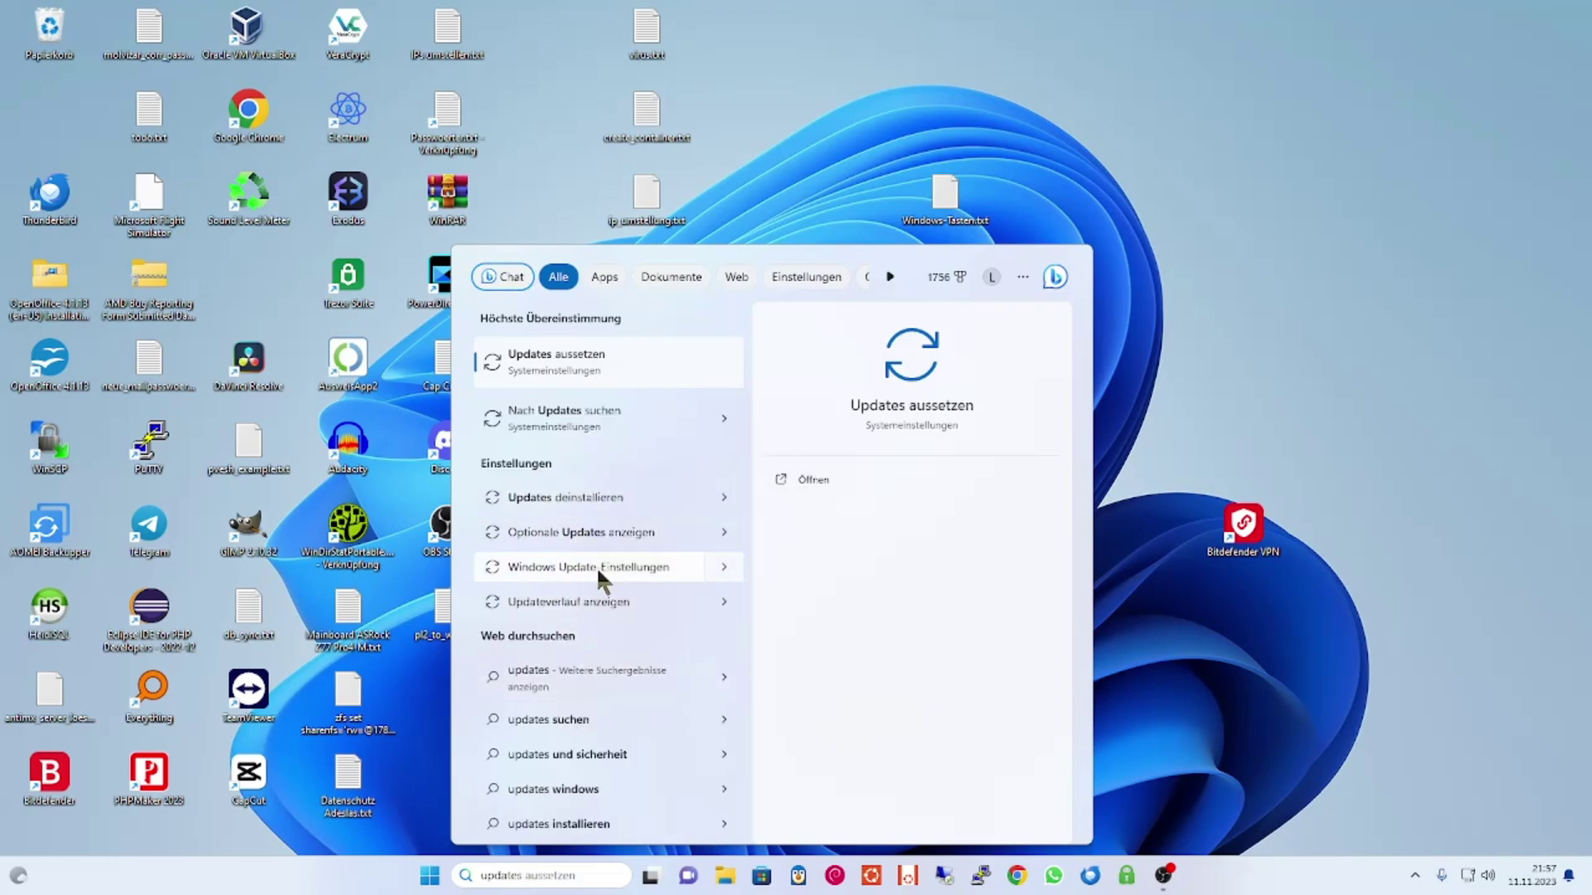
pyautogui.click(549, 366)
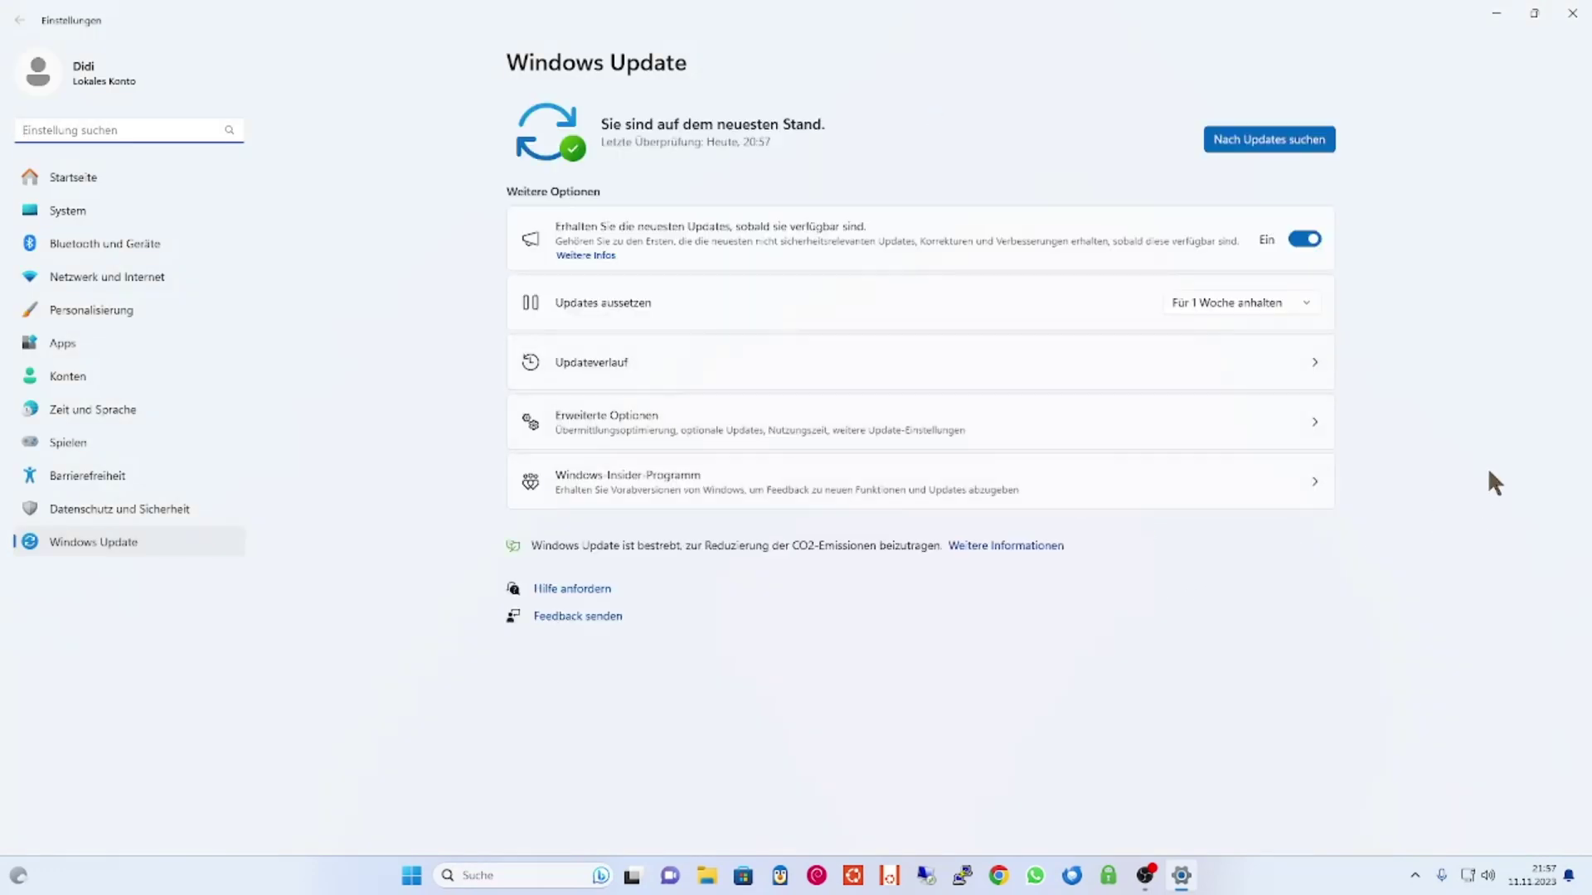
# Turn off receiving the latest updates as soon as they are available and pause Windows updates for 5 weeks
pyautogui.click(1299, 248)
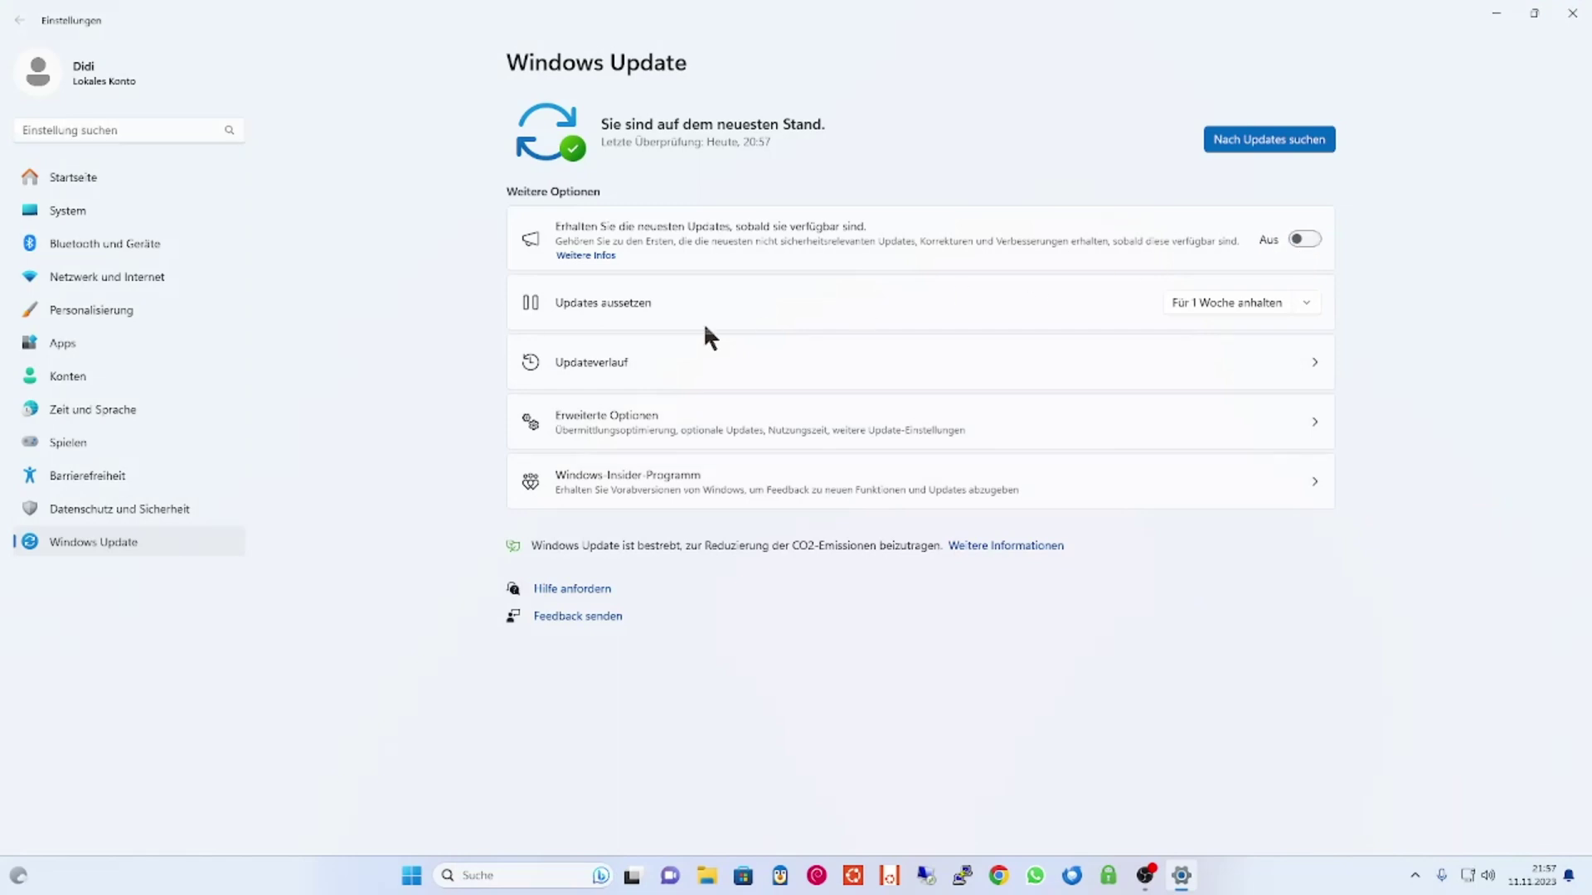
pyautogui.click(1302, 302)
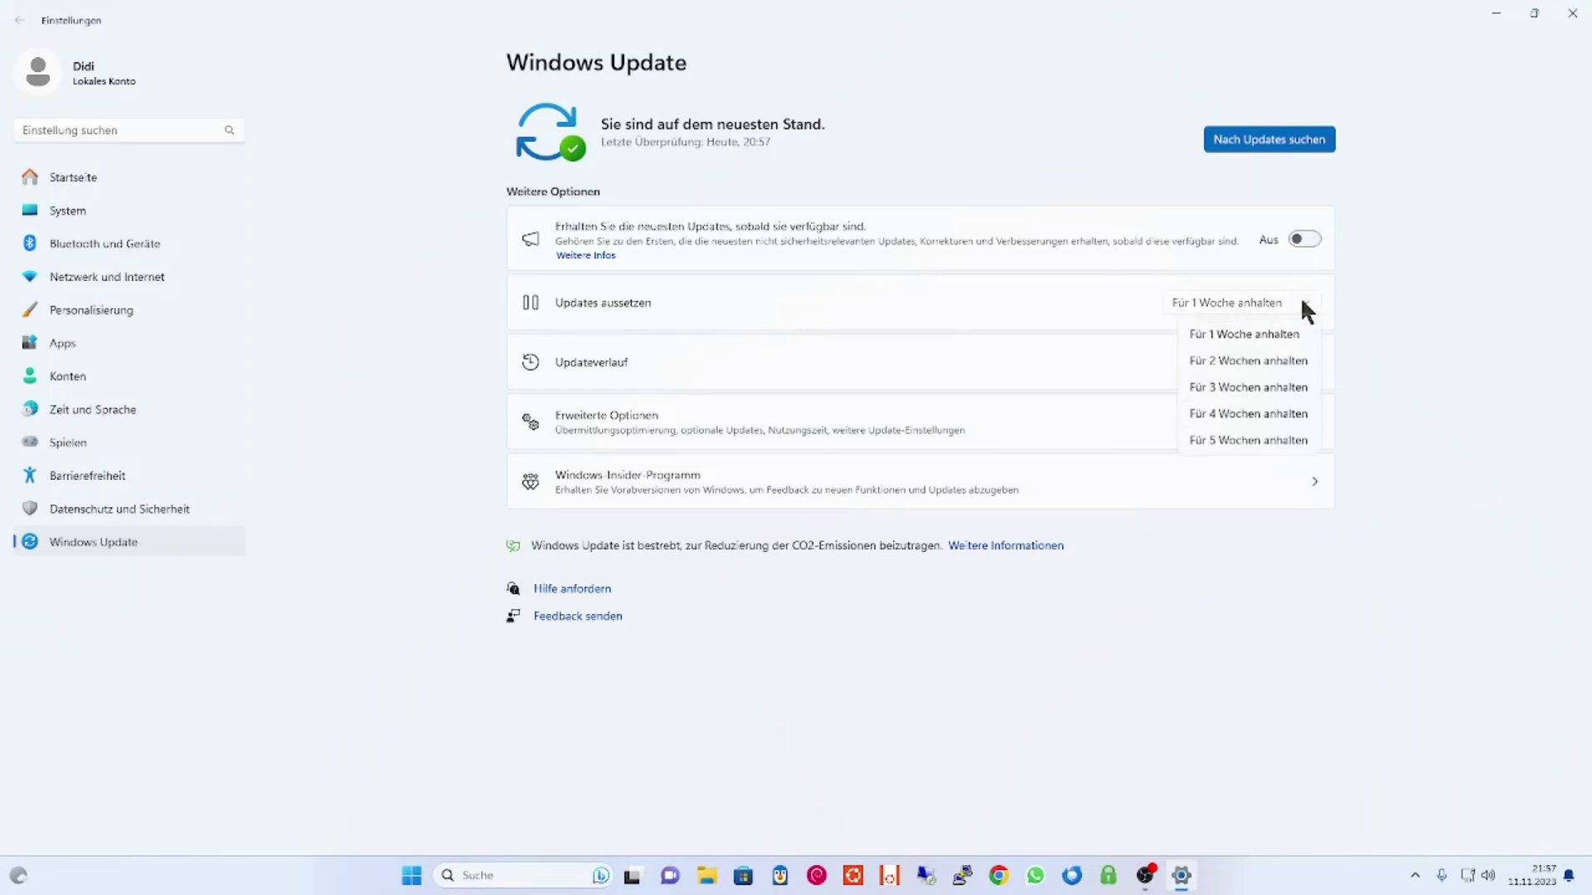
pyautogui.click(1260, 440)
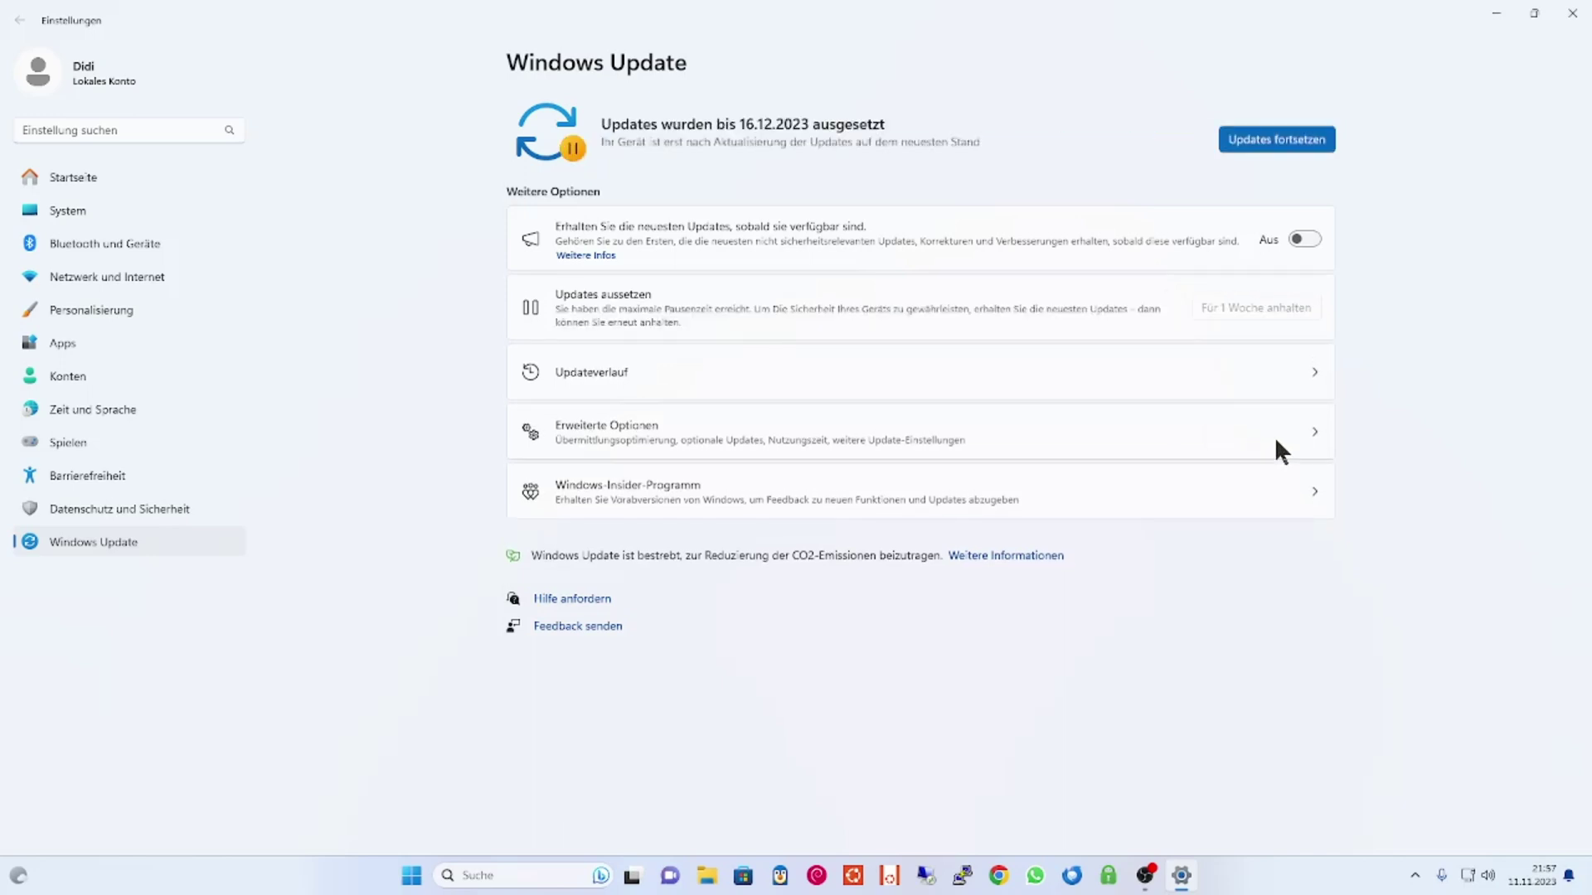
# Review the advanced Windows Update options (Erweiterte Optionen) and go back
pyautogui.click(1316, 432)
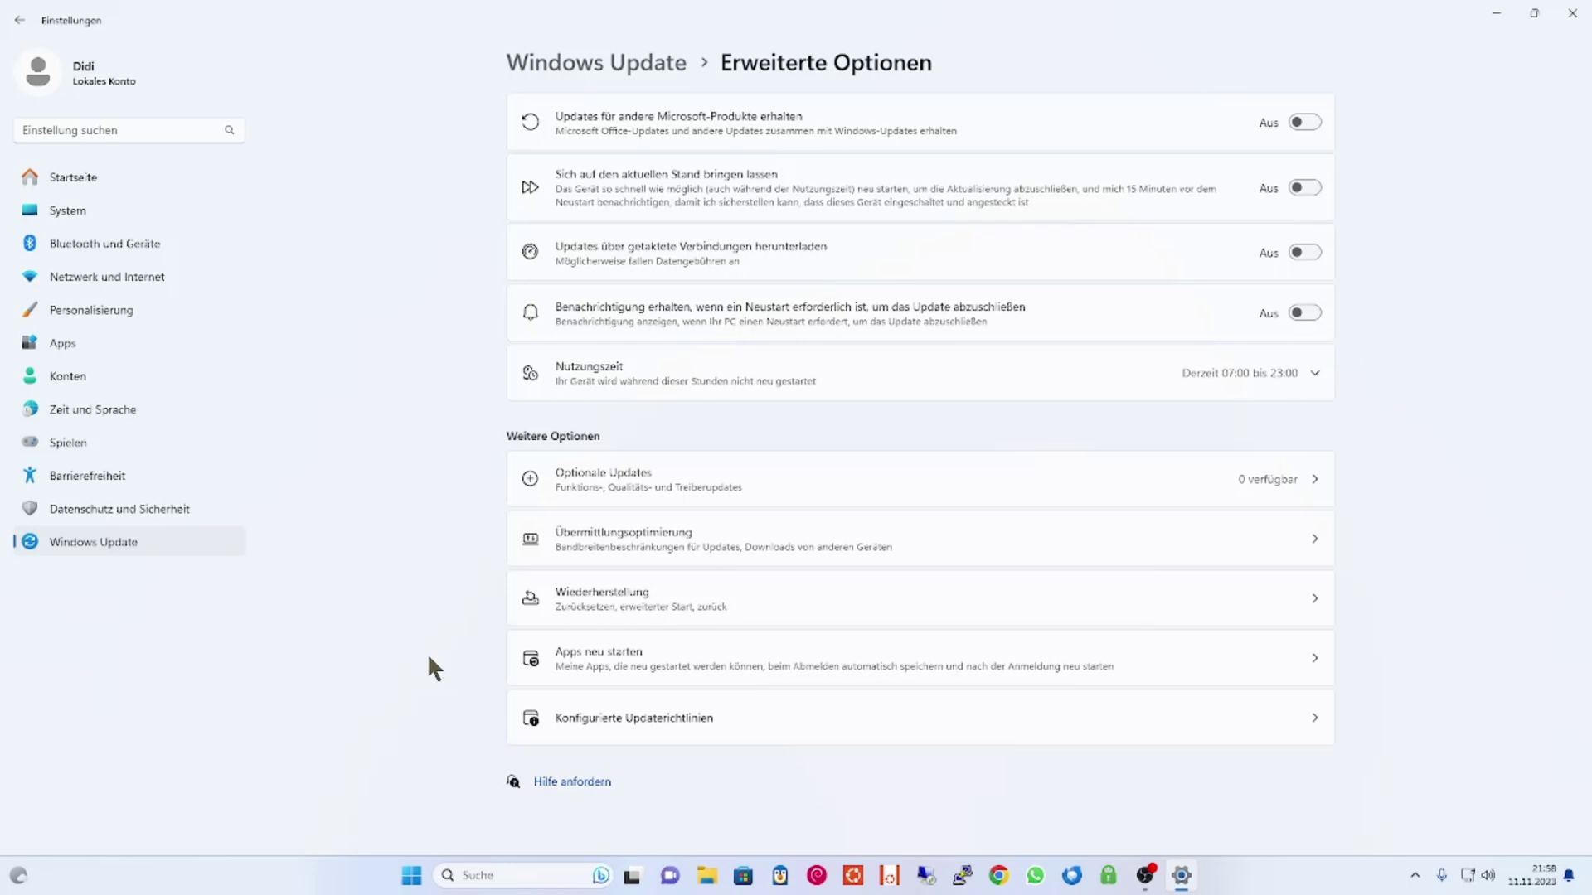
pyautogui.click(20, 20)
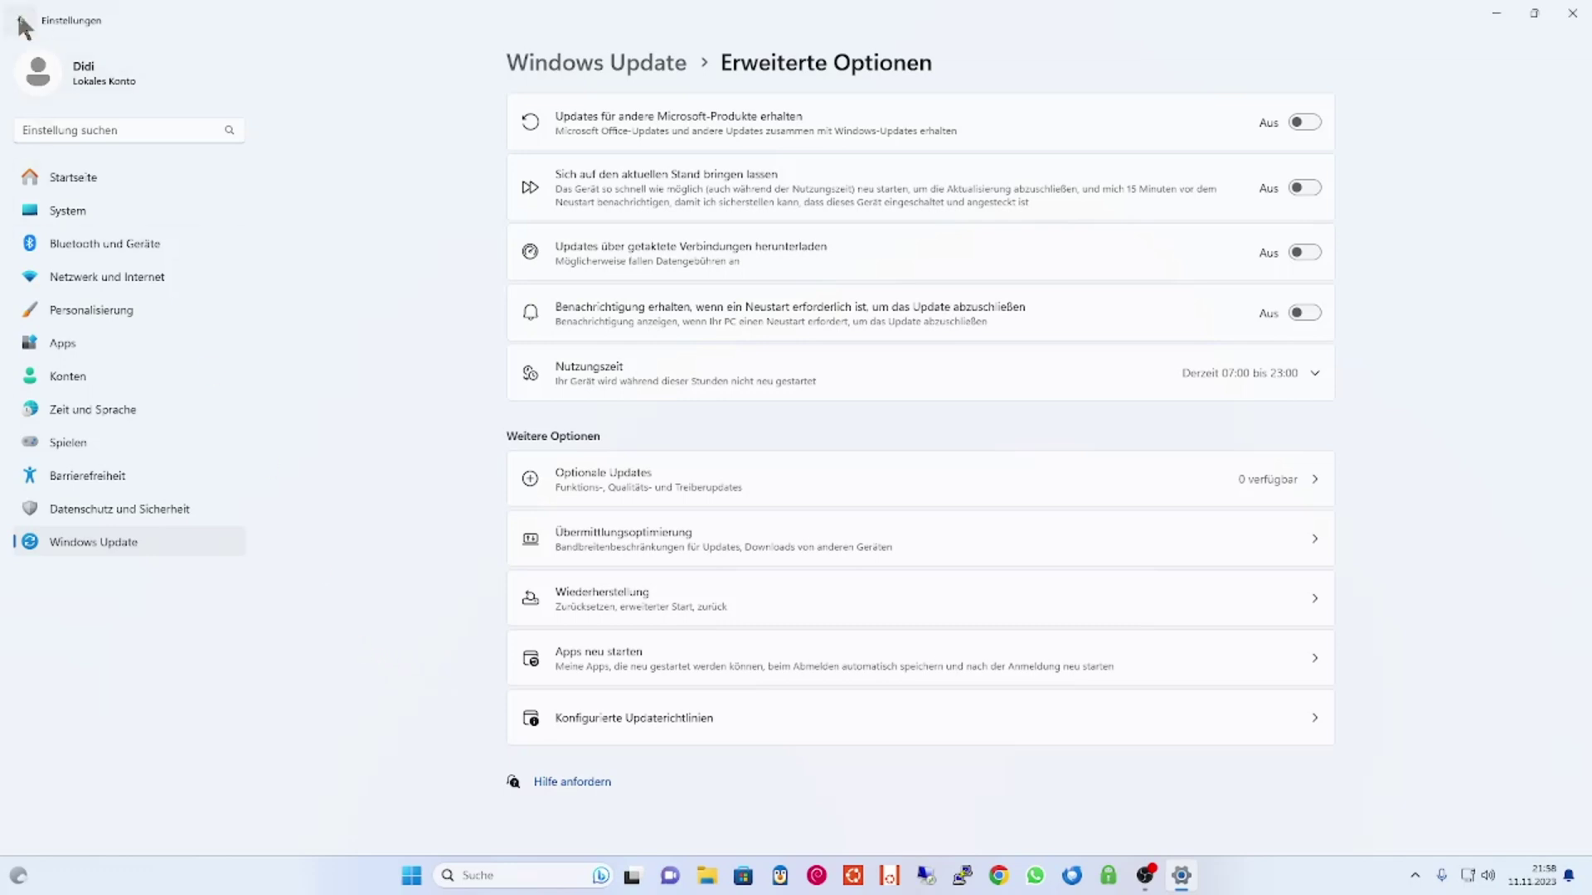